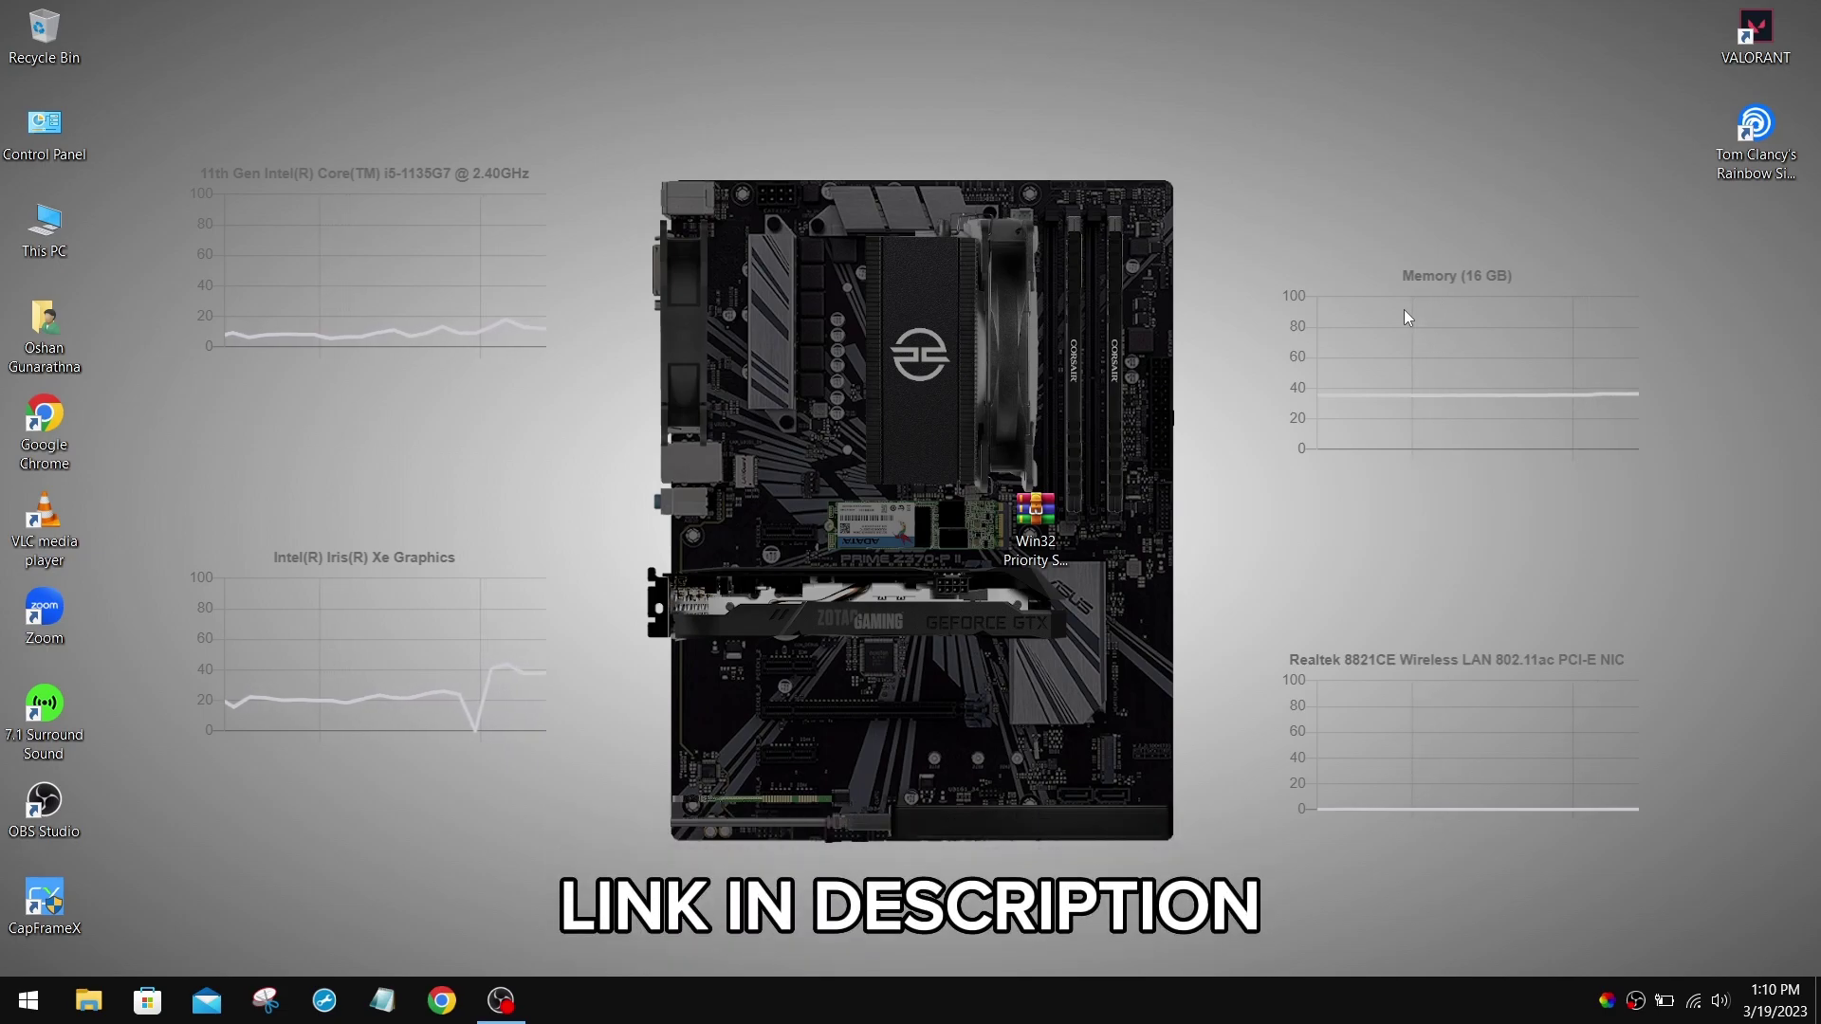
Extract the Win32 Priority Separation archive into a same-named folder placed beside it on the desktop.
left_click(1038, 522)
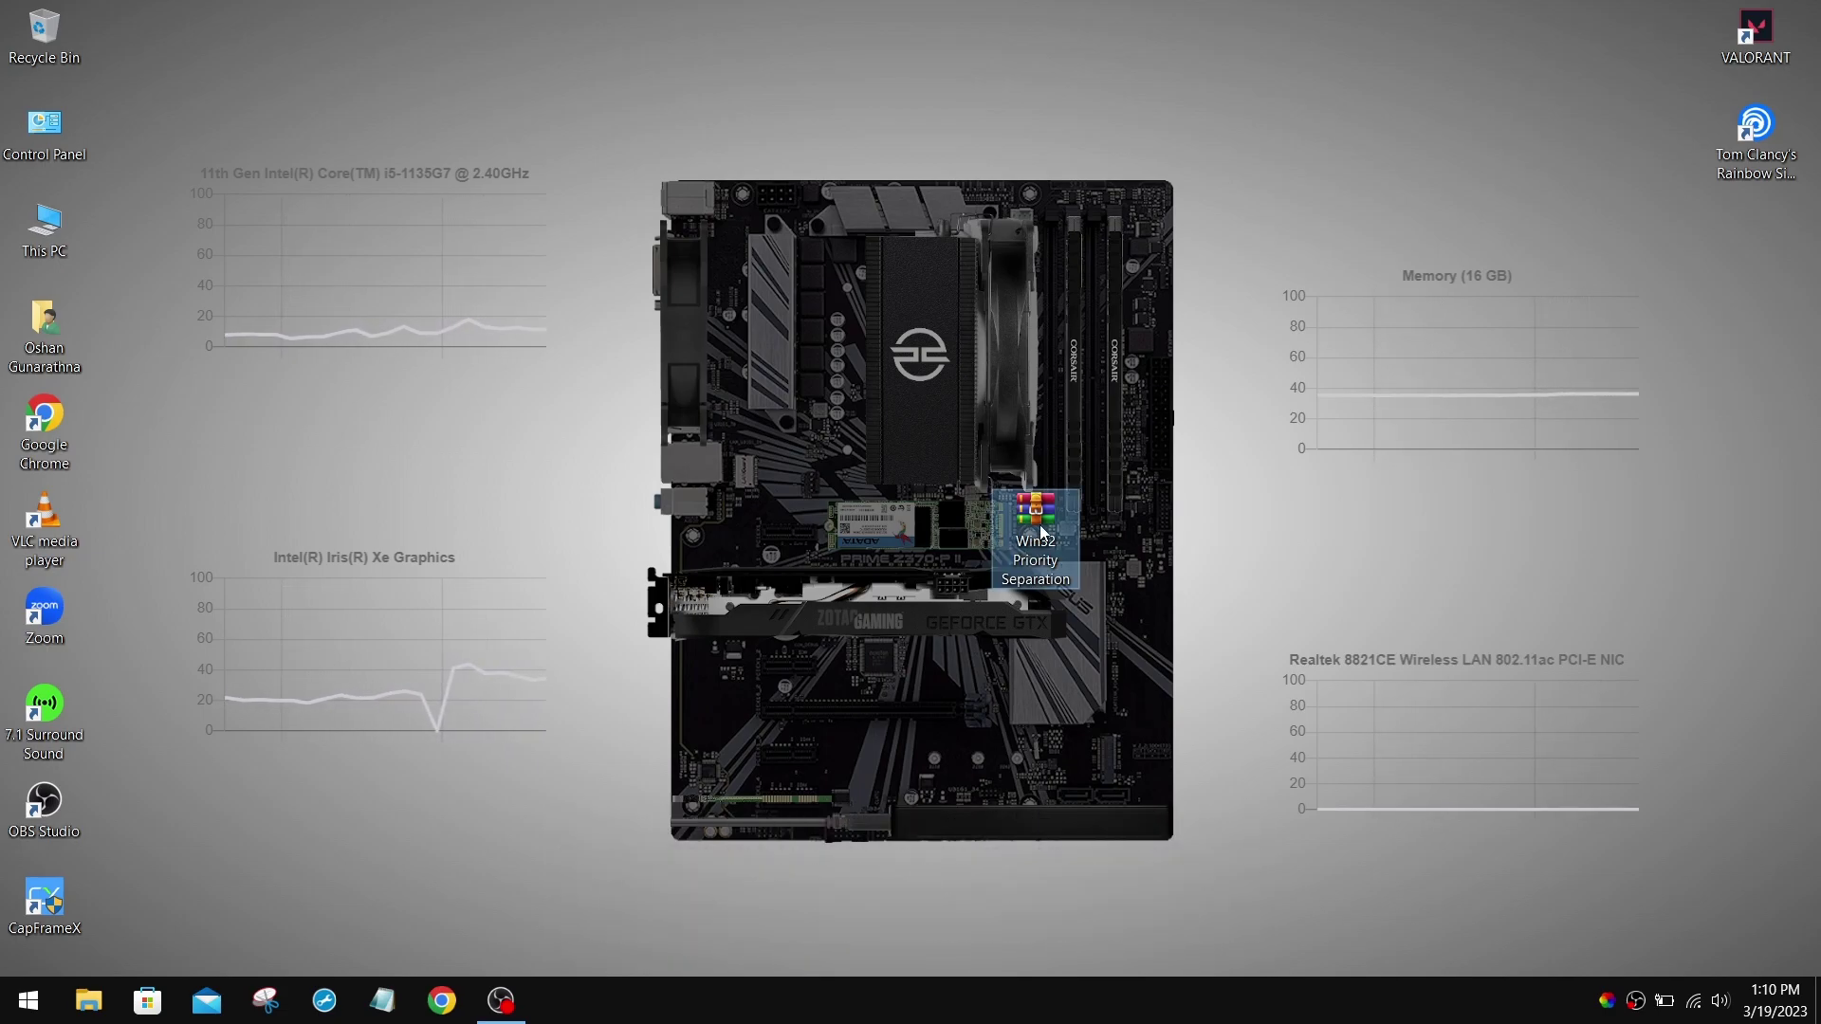
right_click(1054, 581)
left_click(1109, 121)
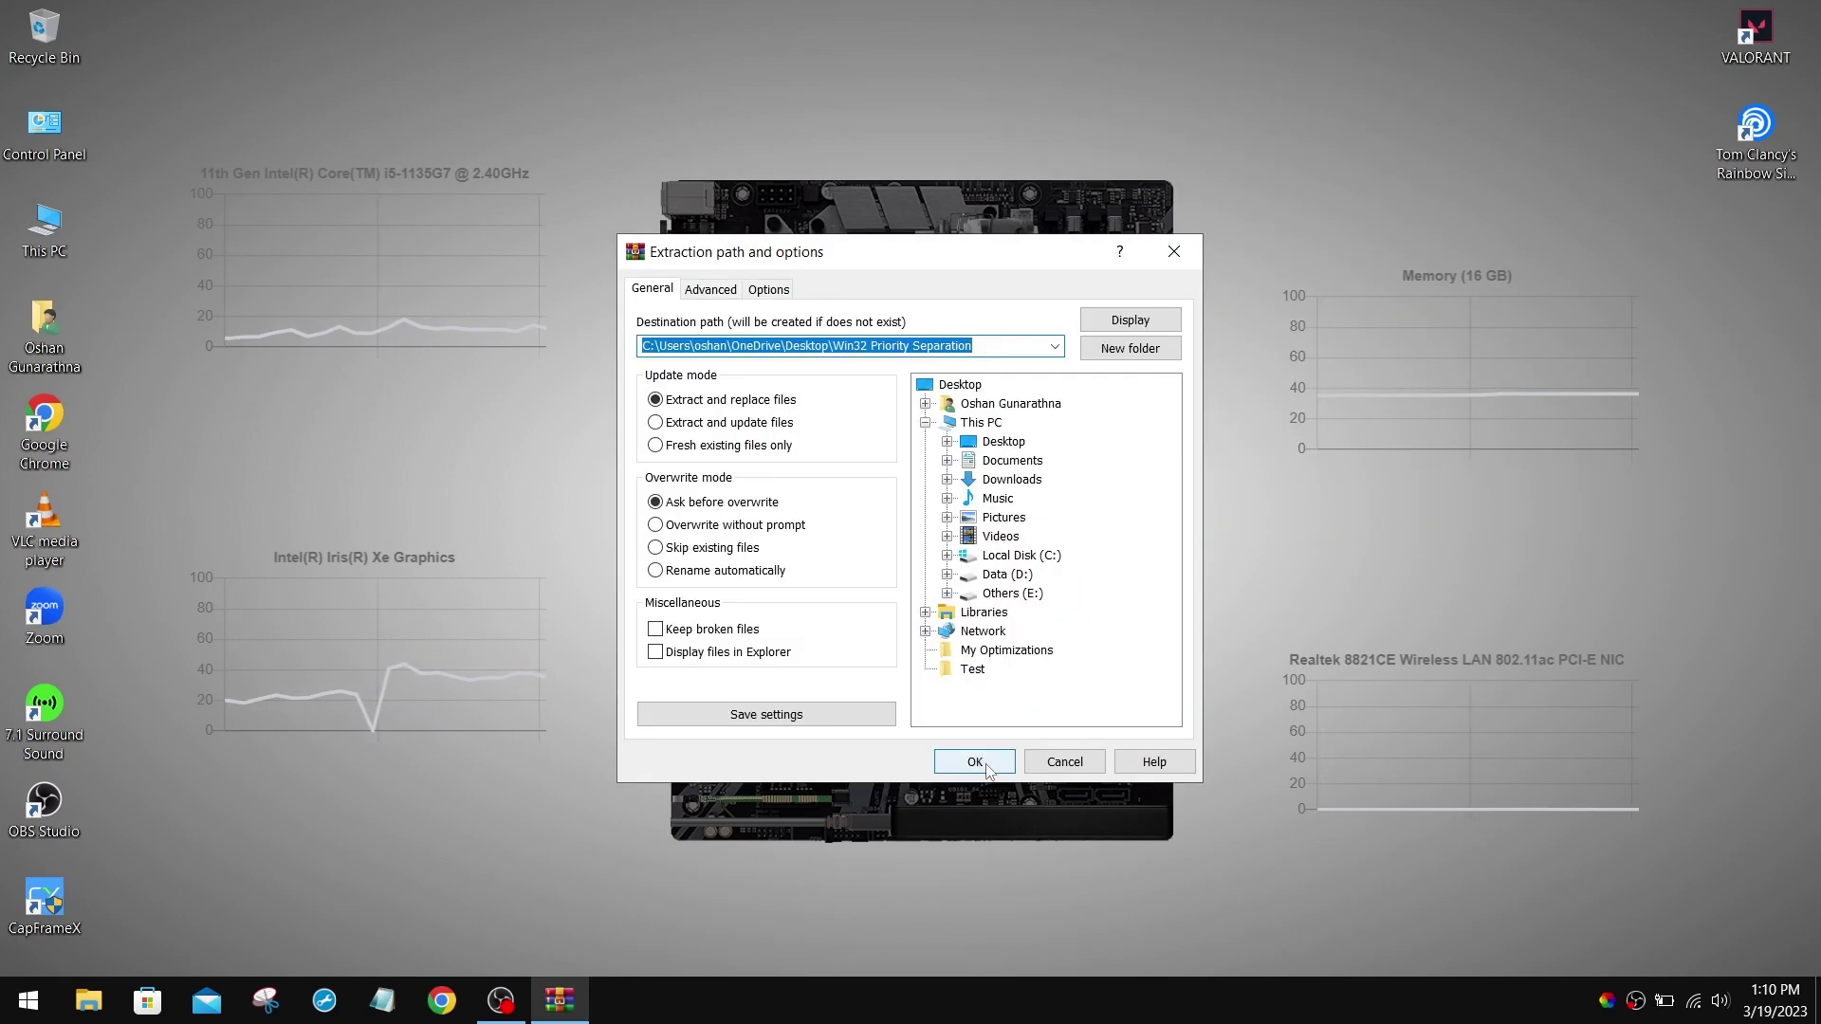
left_click(974, 762)
left_click_drag(134, 38, 884, 562)
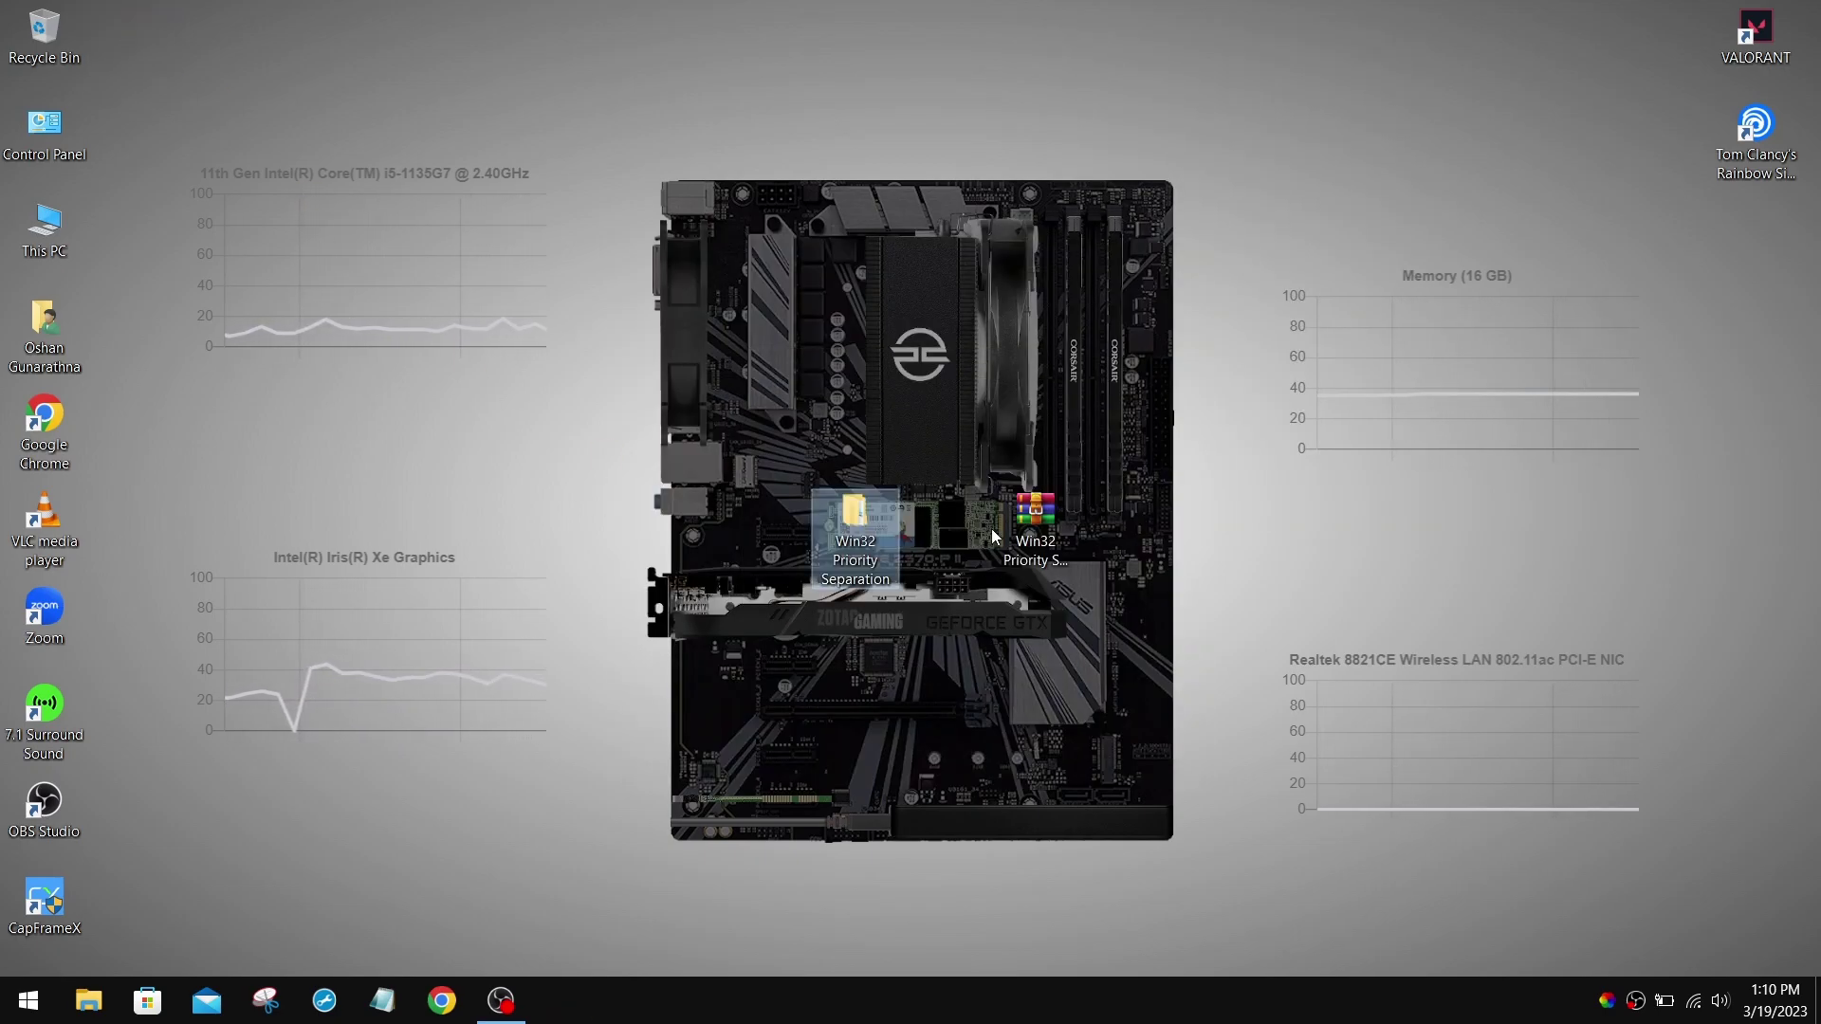
Open the extracted Win32 Priority Separation folder, then its inner Win32 Priority Separation subfolder.
double_click(890, 553)
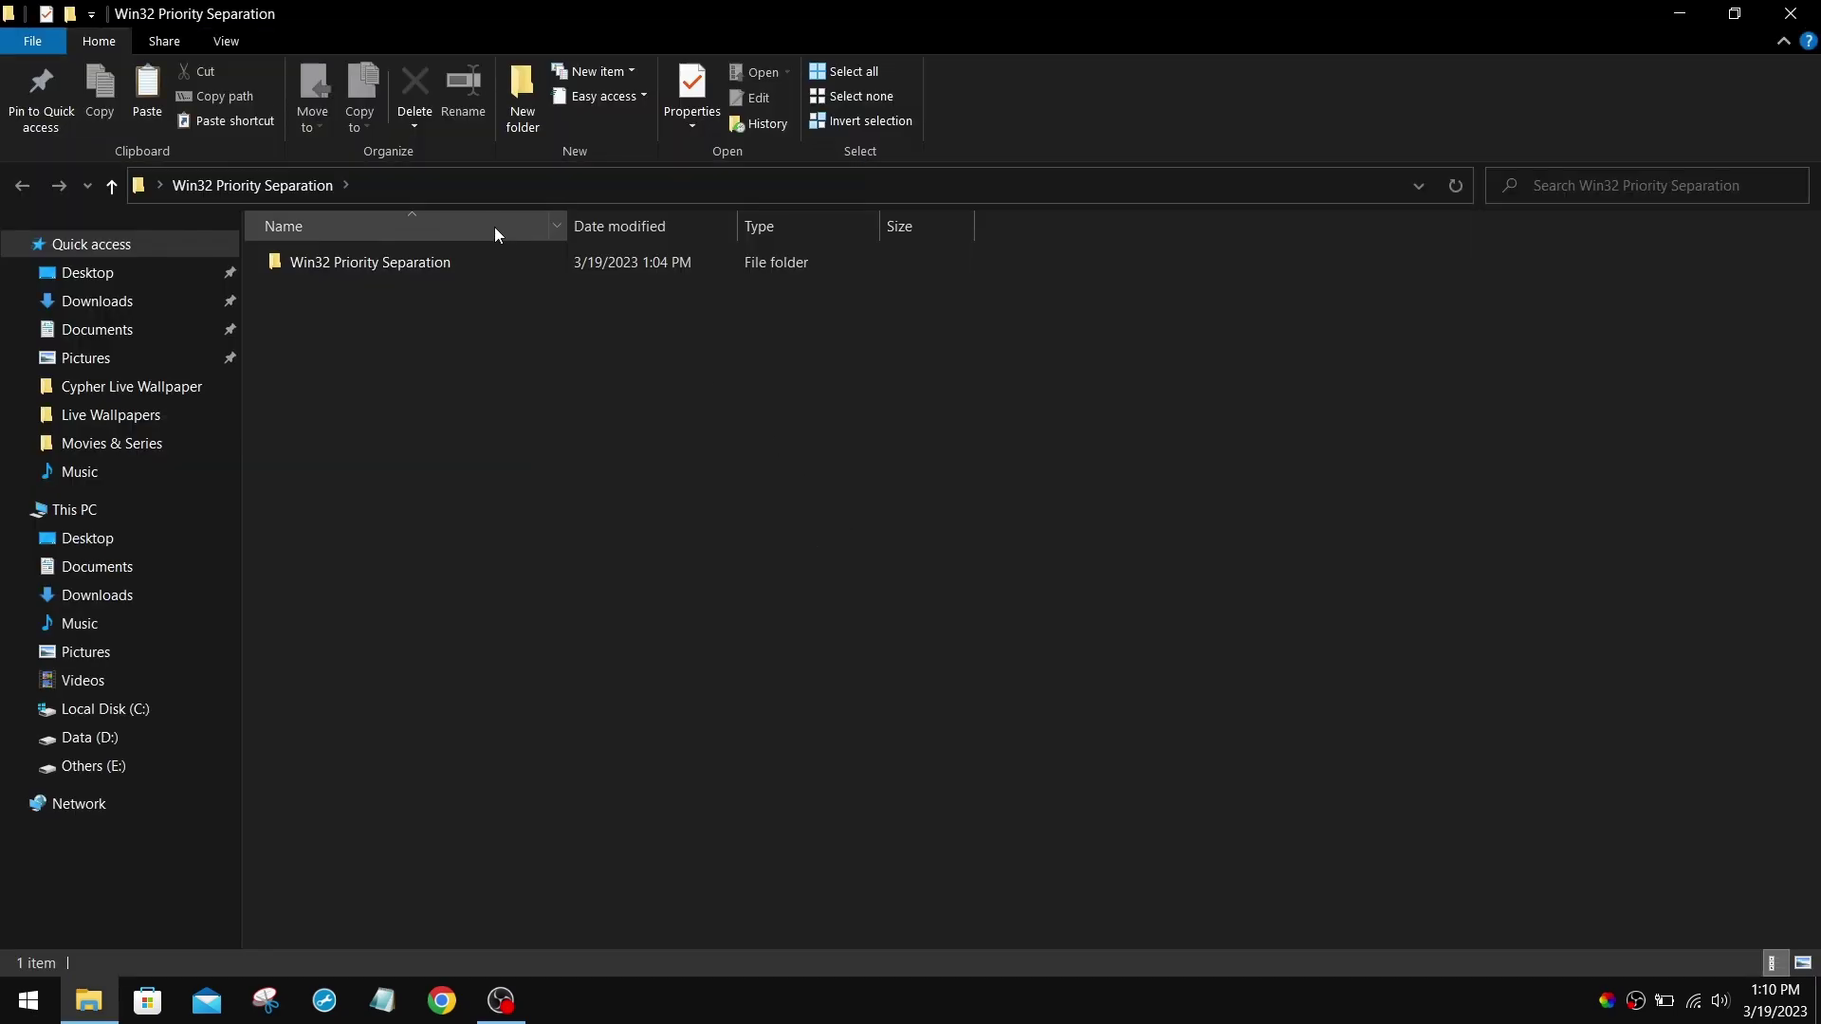
double_click(491, 258)
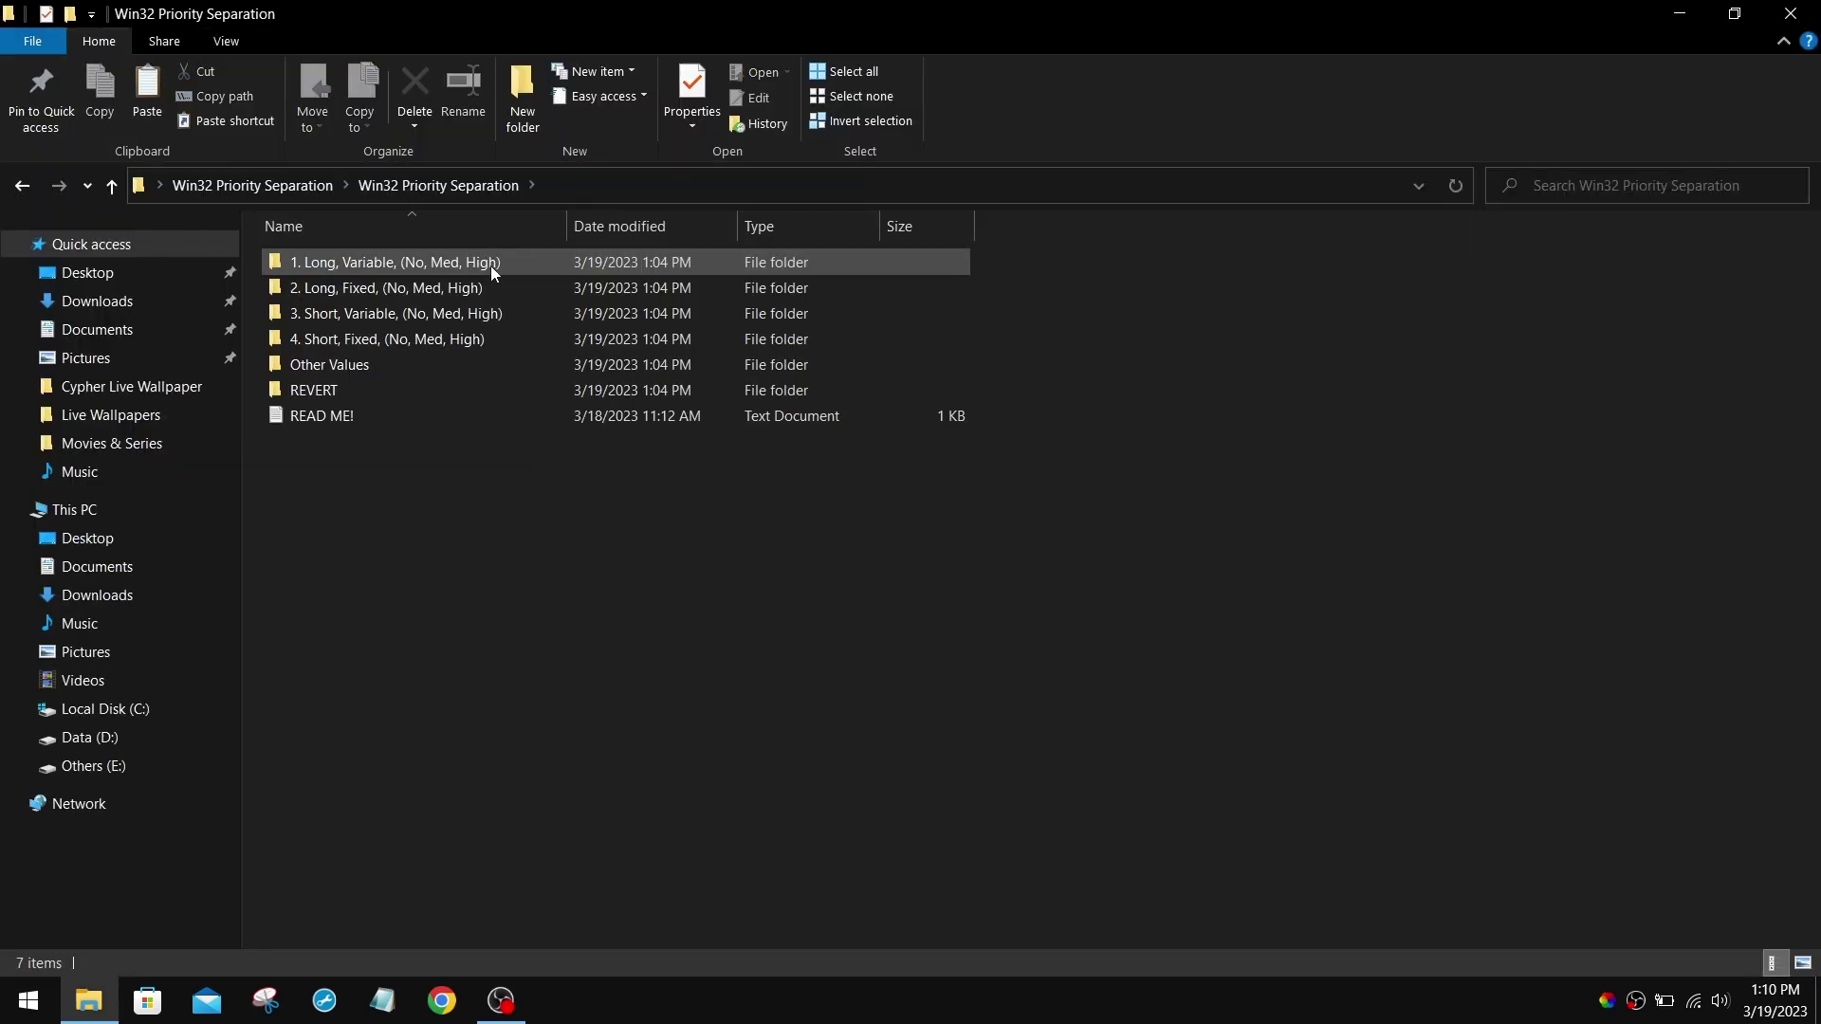
mouse_move(491, 266)
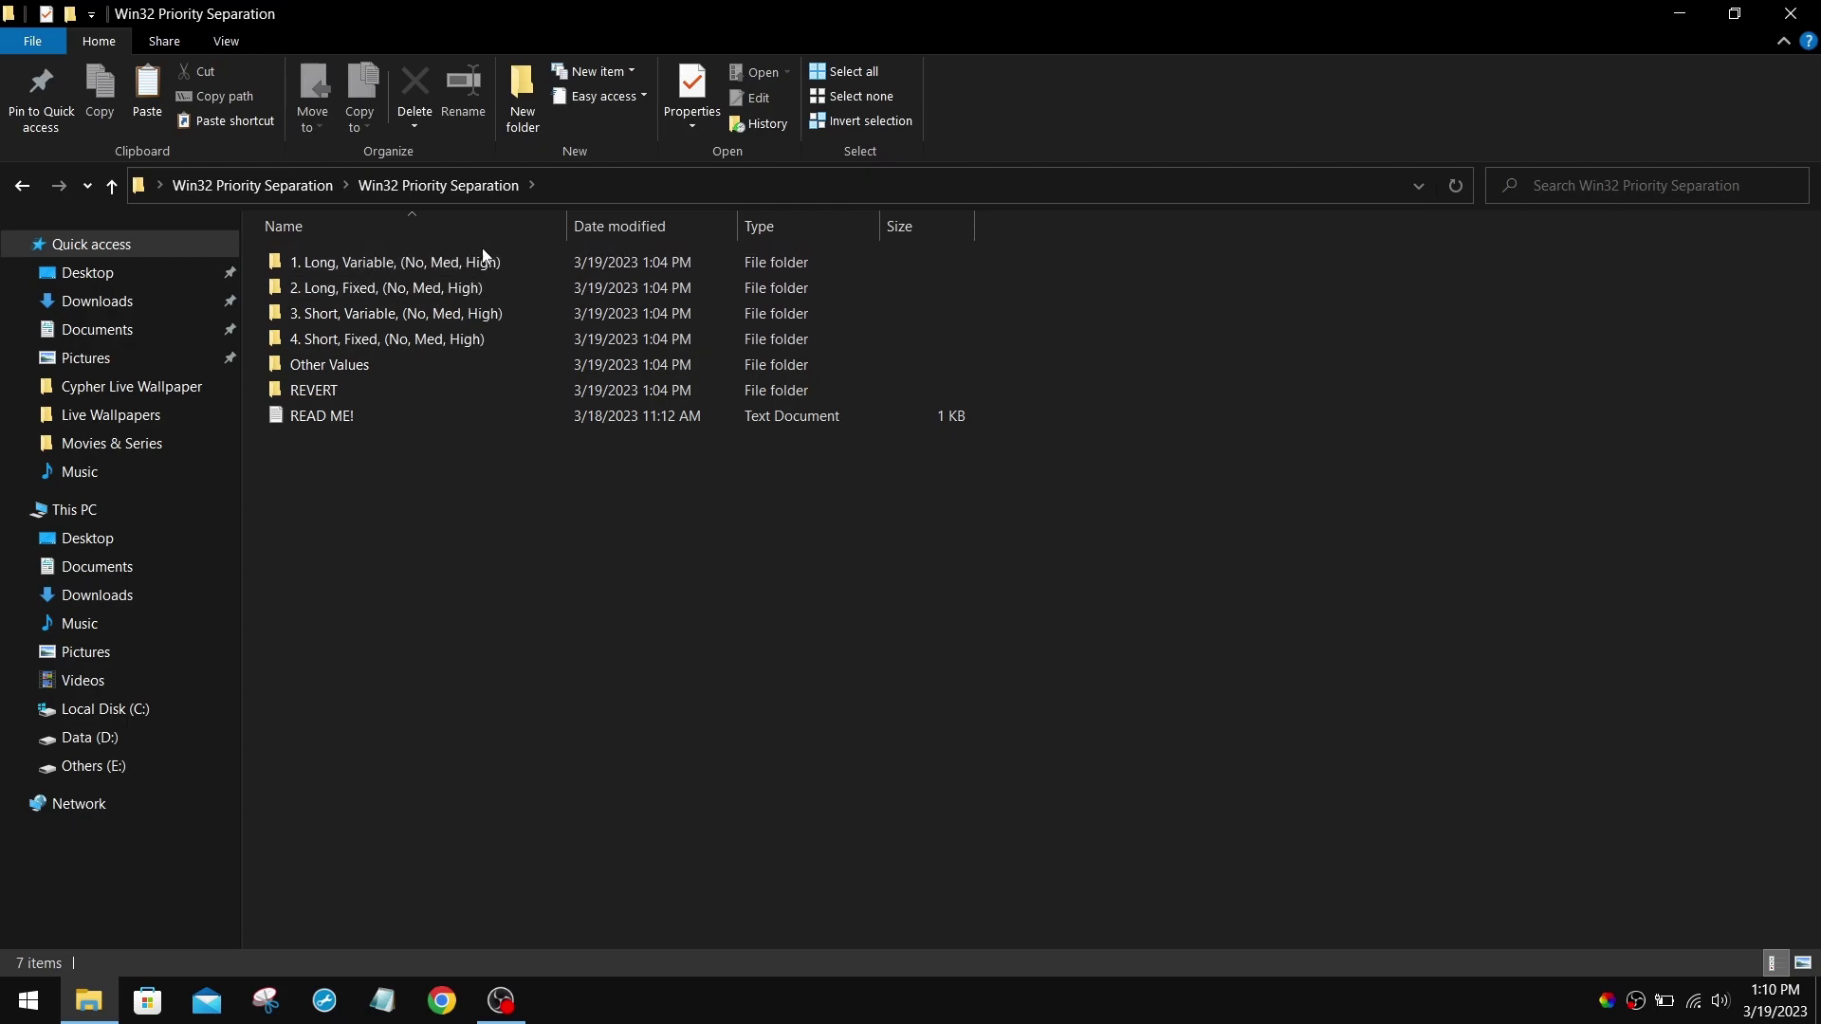
Open READ ME! in Notepad and highlight the Long & Short and Quantum Size definitions.
double_click(430, 417)
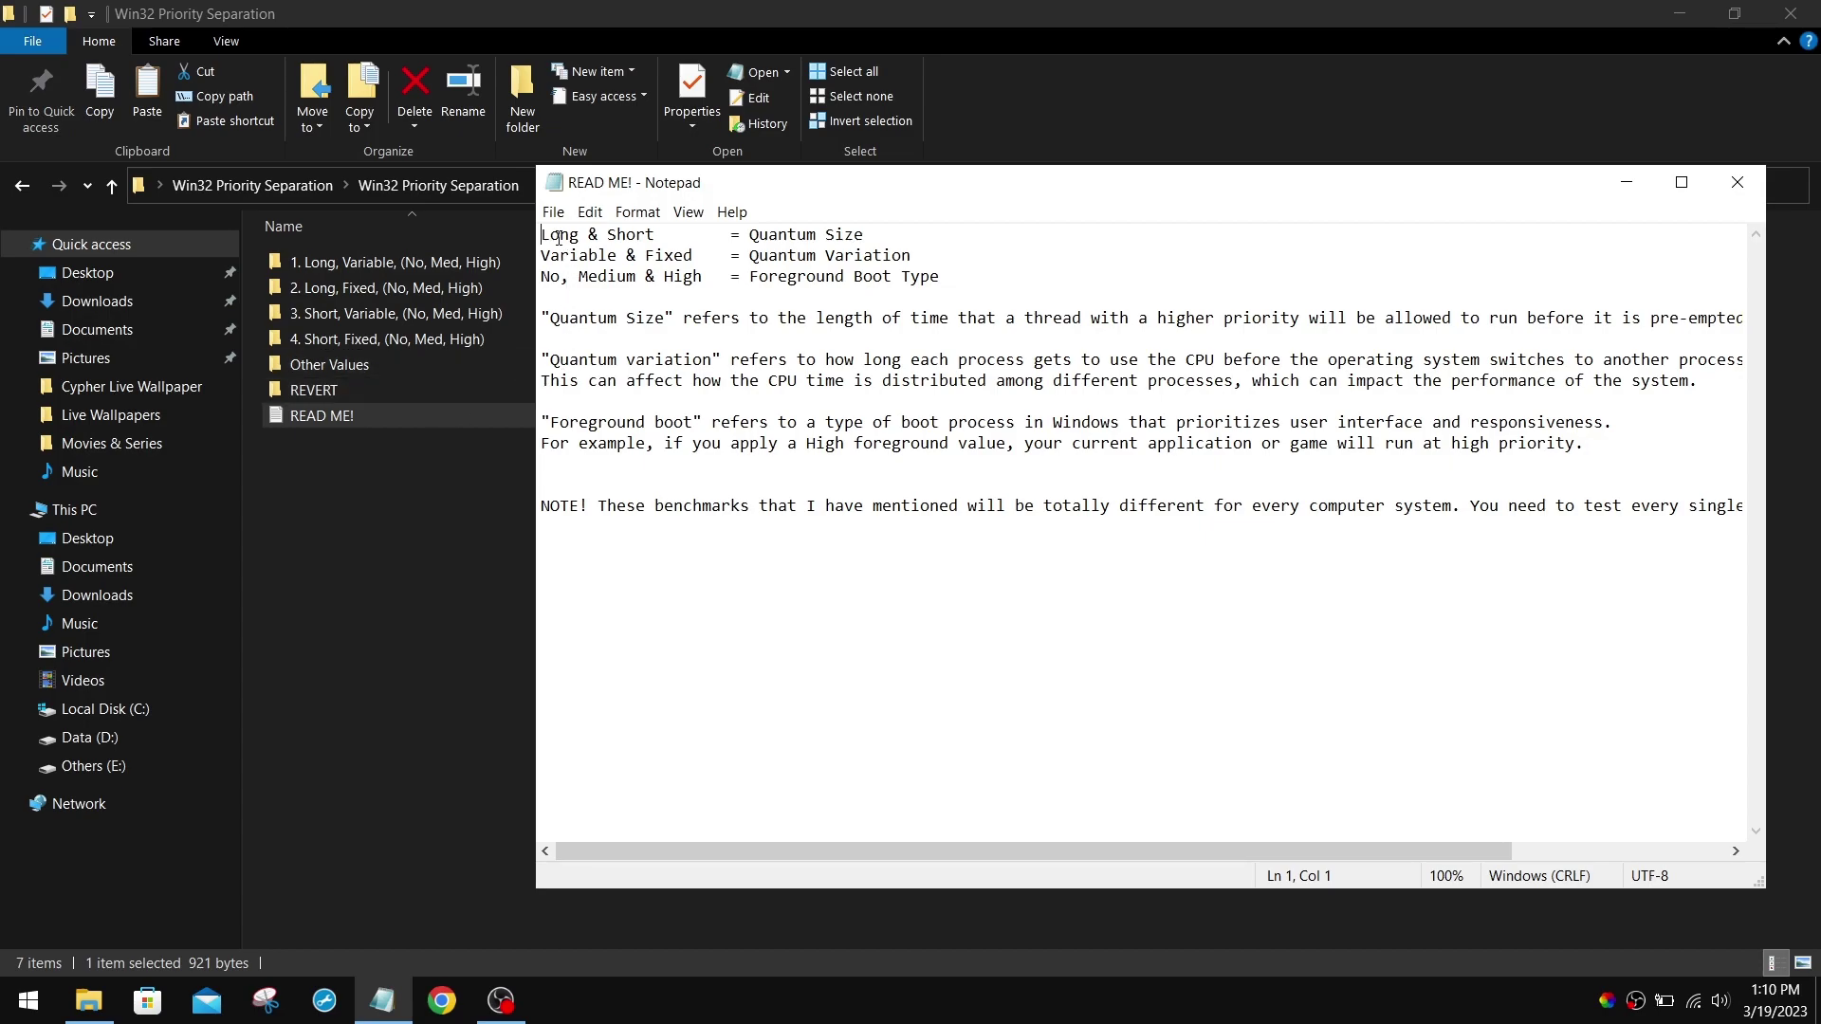
left_click_drag(543, 235, 654, 235)
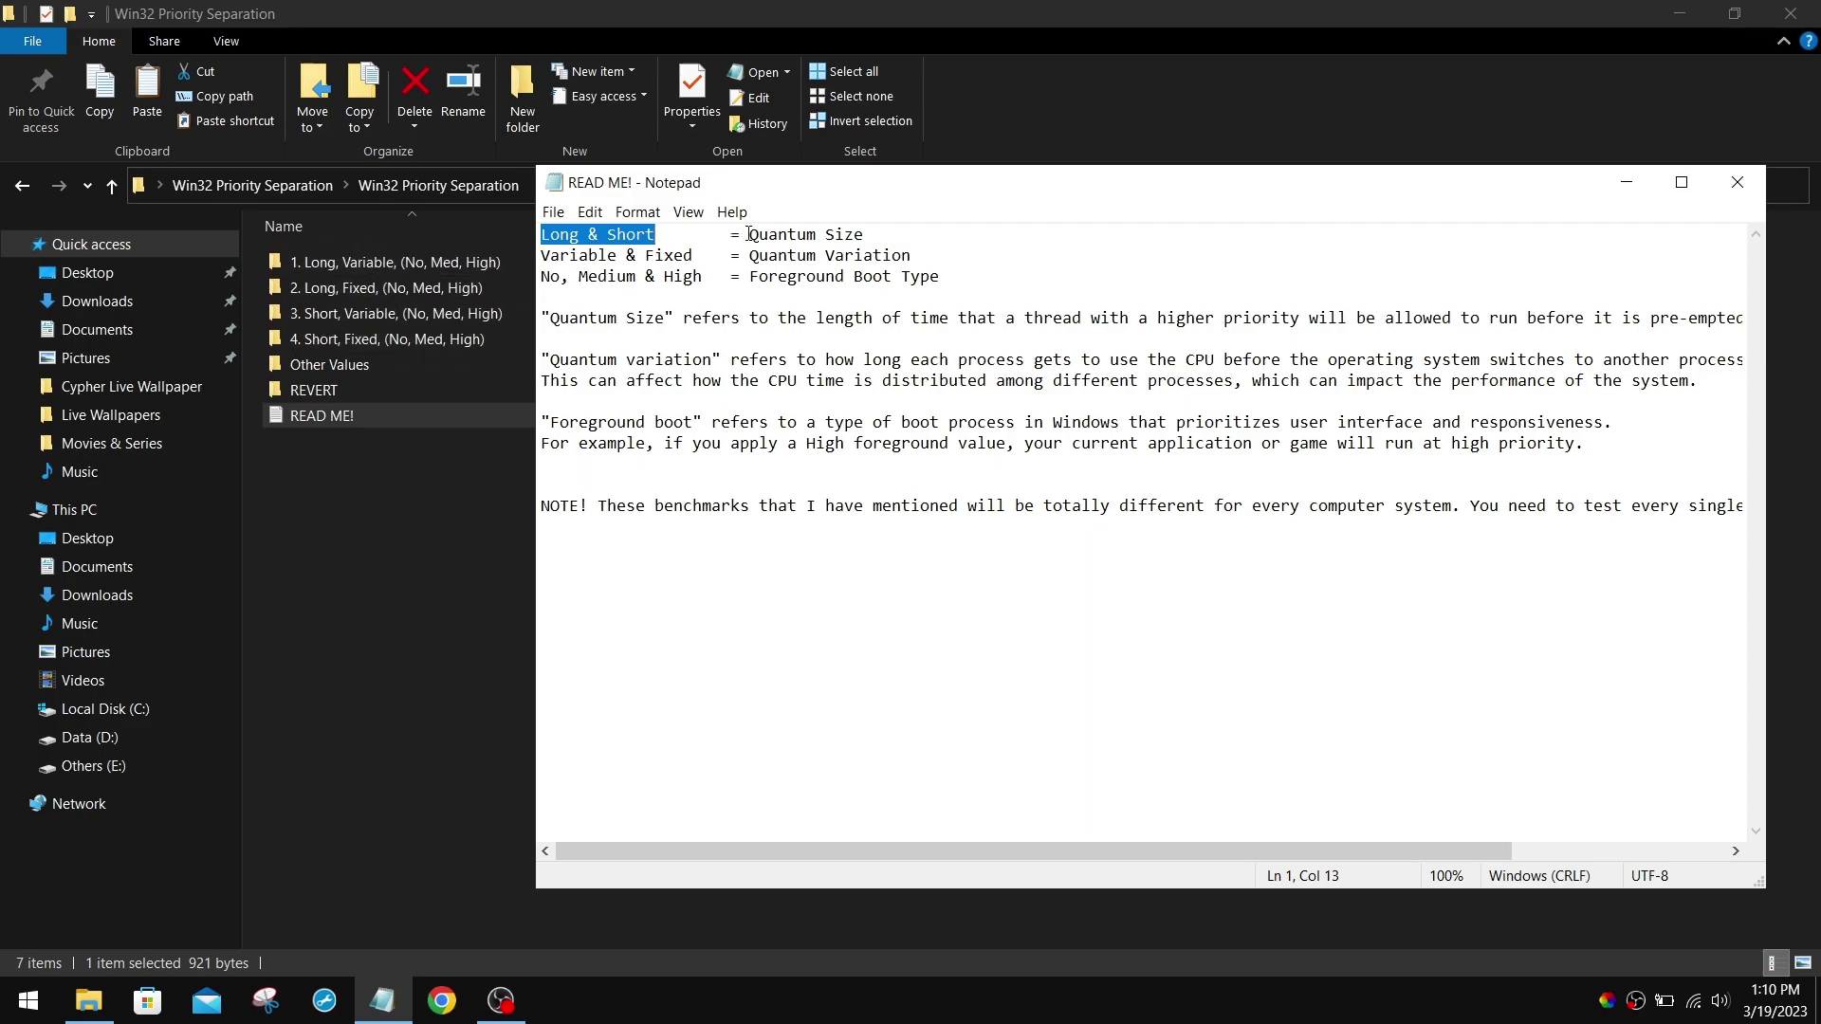
left_click_drag(750, 234, 882, 237)
left_click_drag(542, 318, 671, 318)
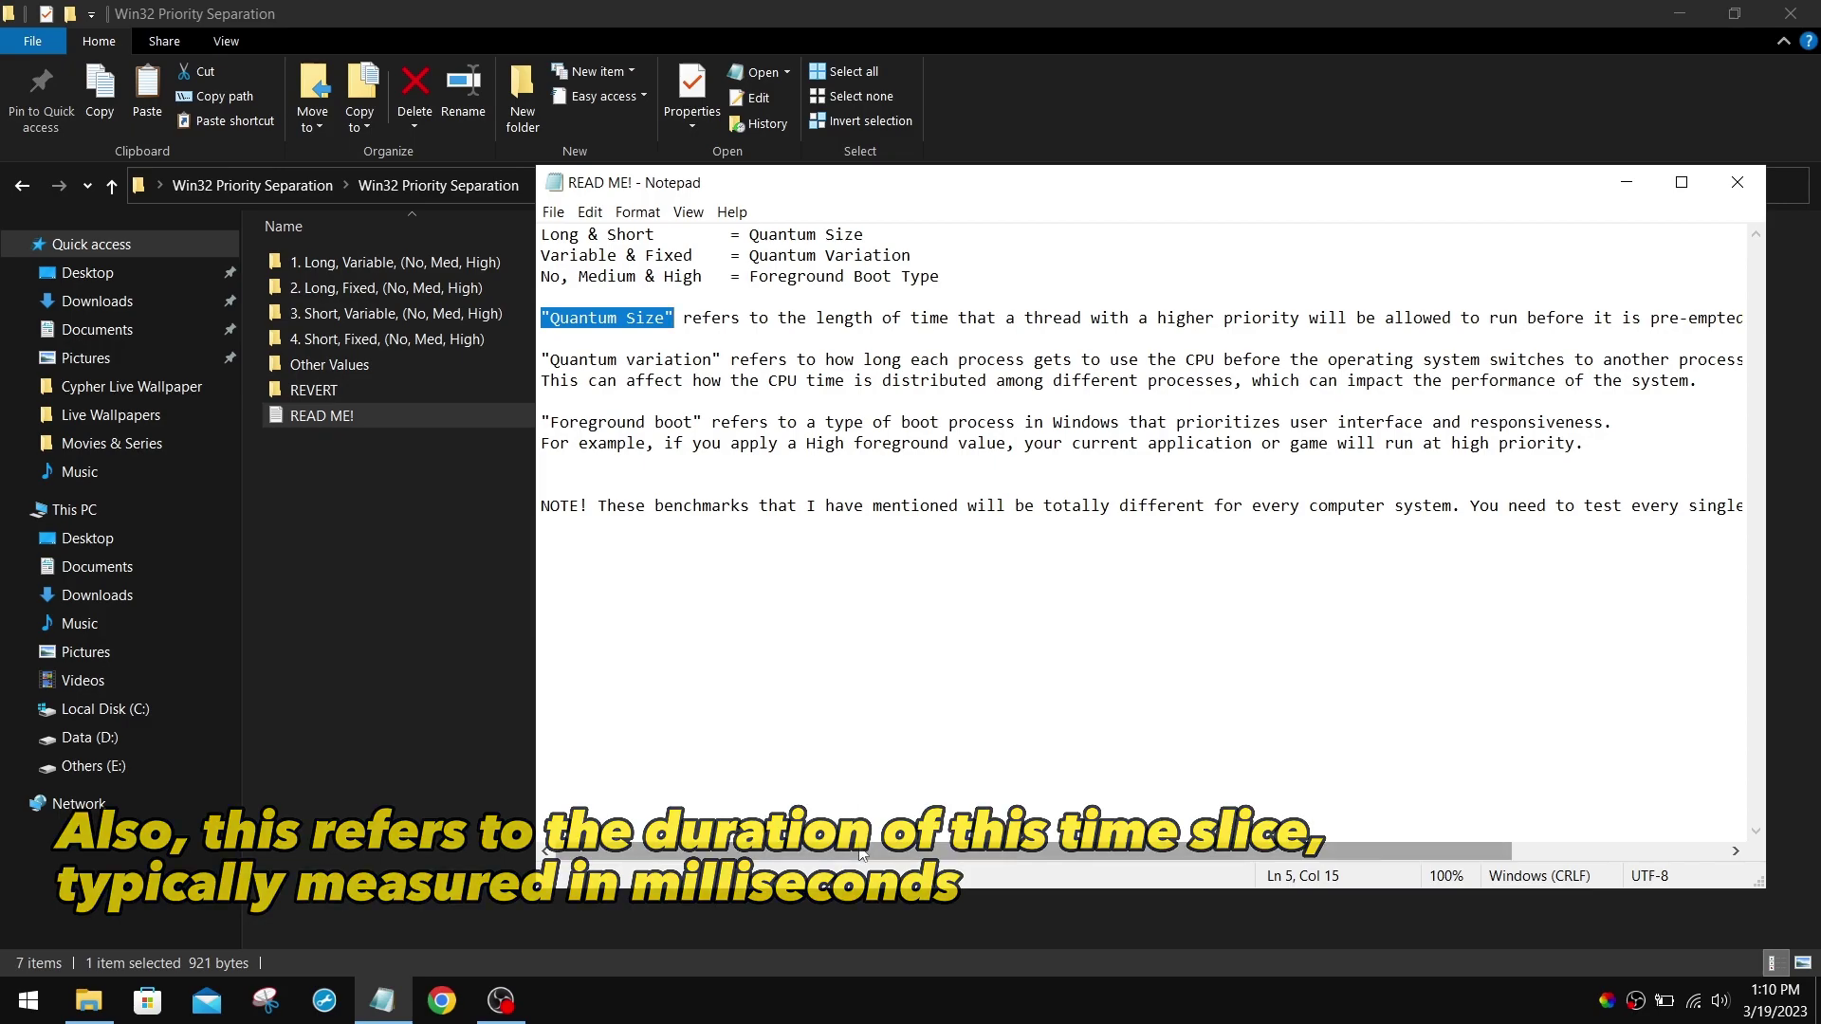
Highlight the Variable & Fixed quantum variation and Foreground Boot Type explanations, then clear the selection.
left_click_drag(541, 255, 944, 262)
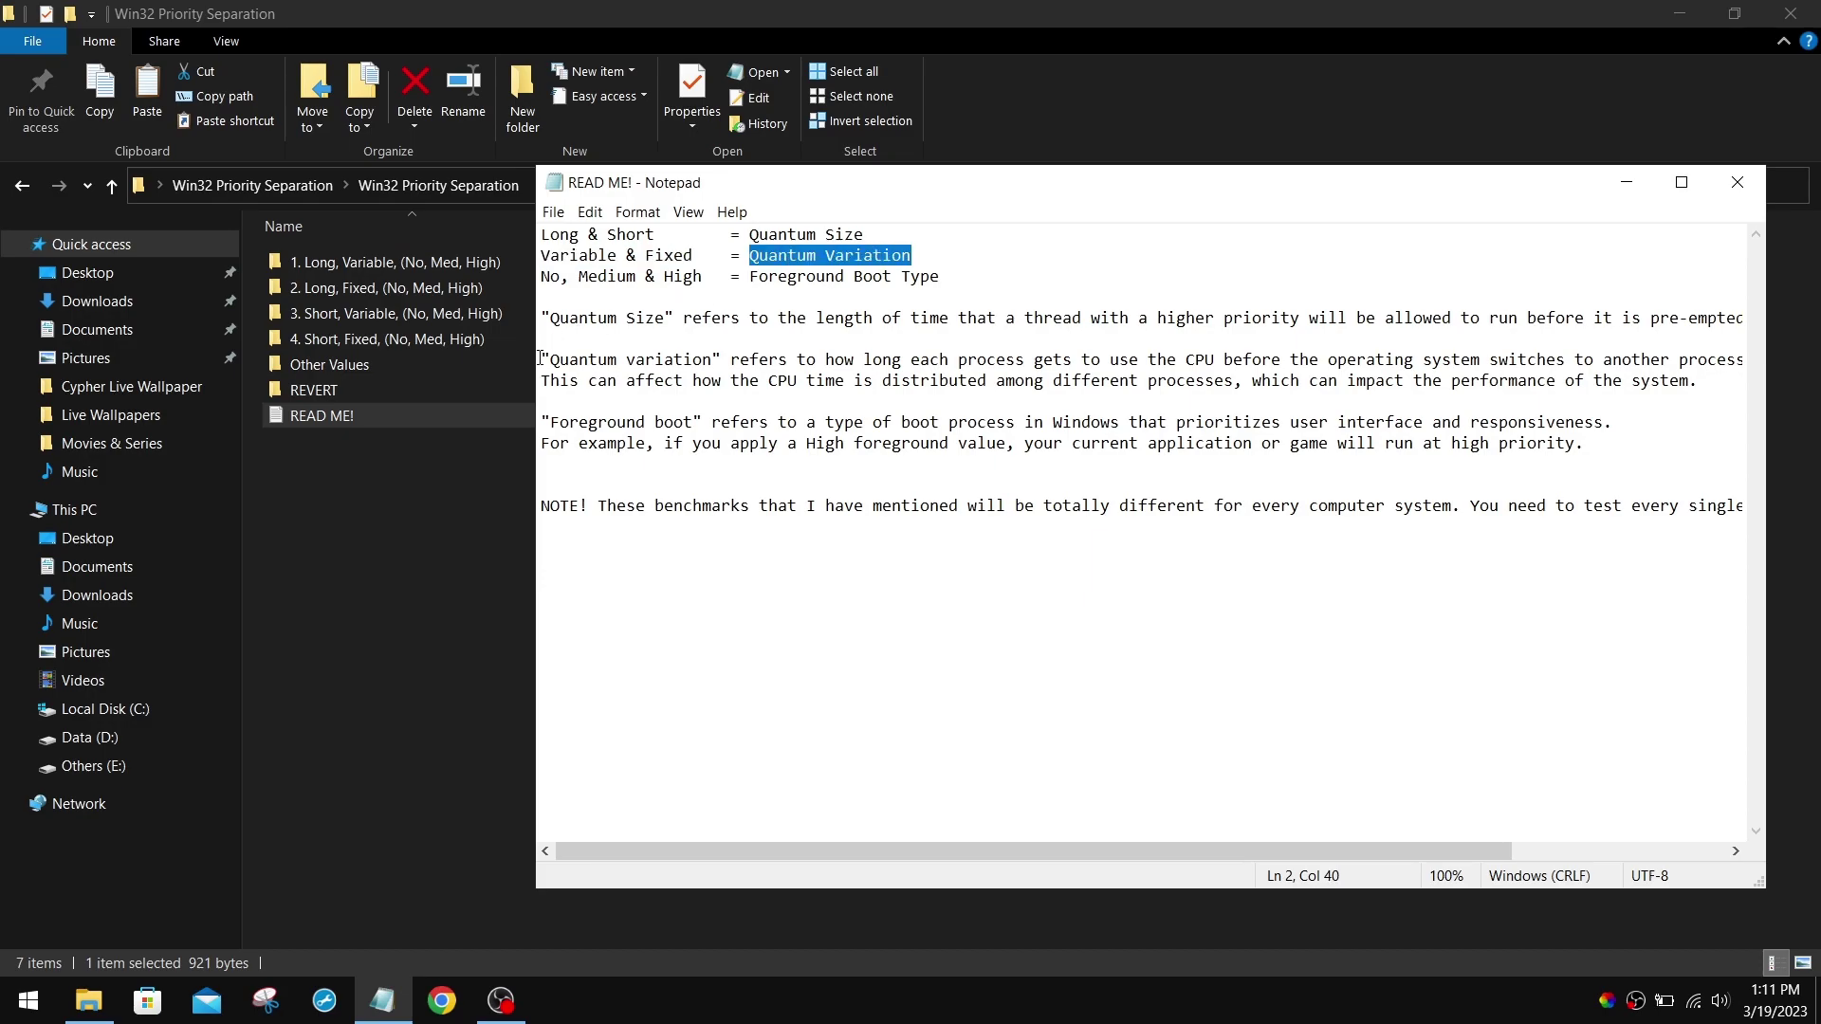
left_click_drag(539, 359, 799, 359)
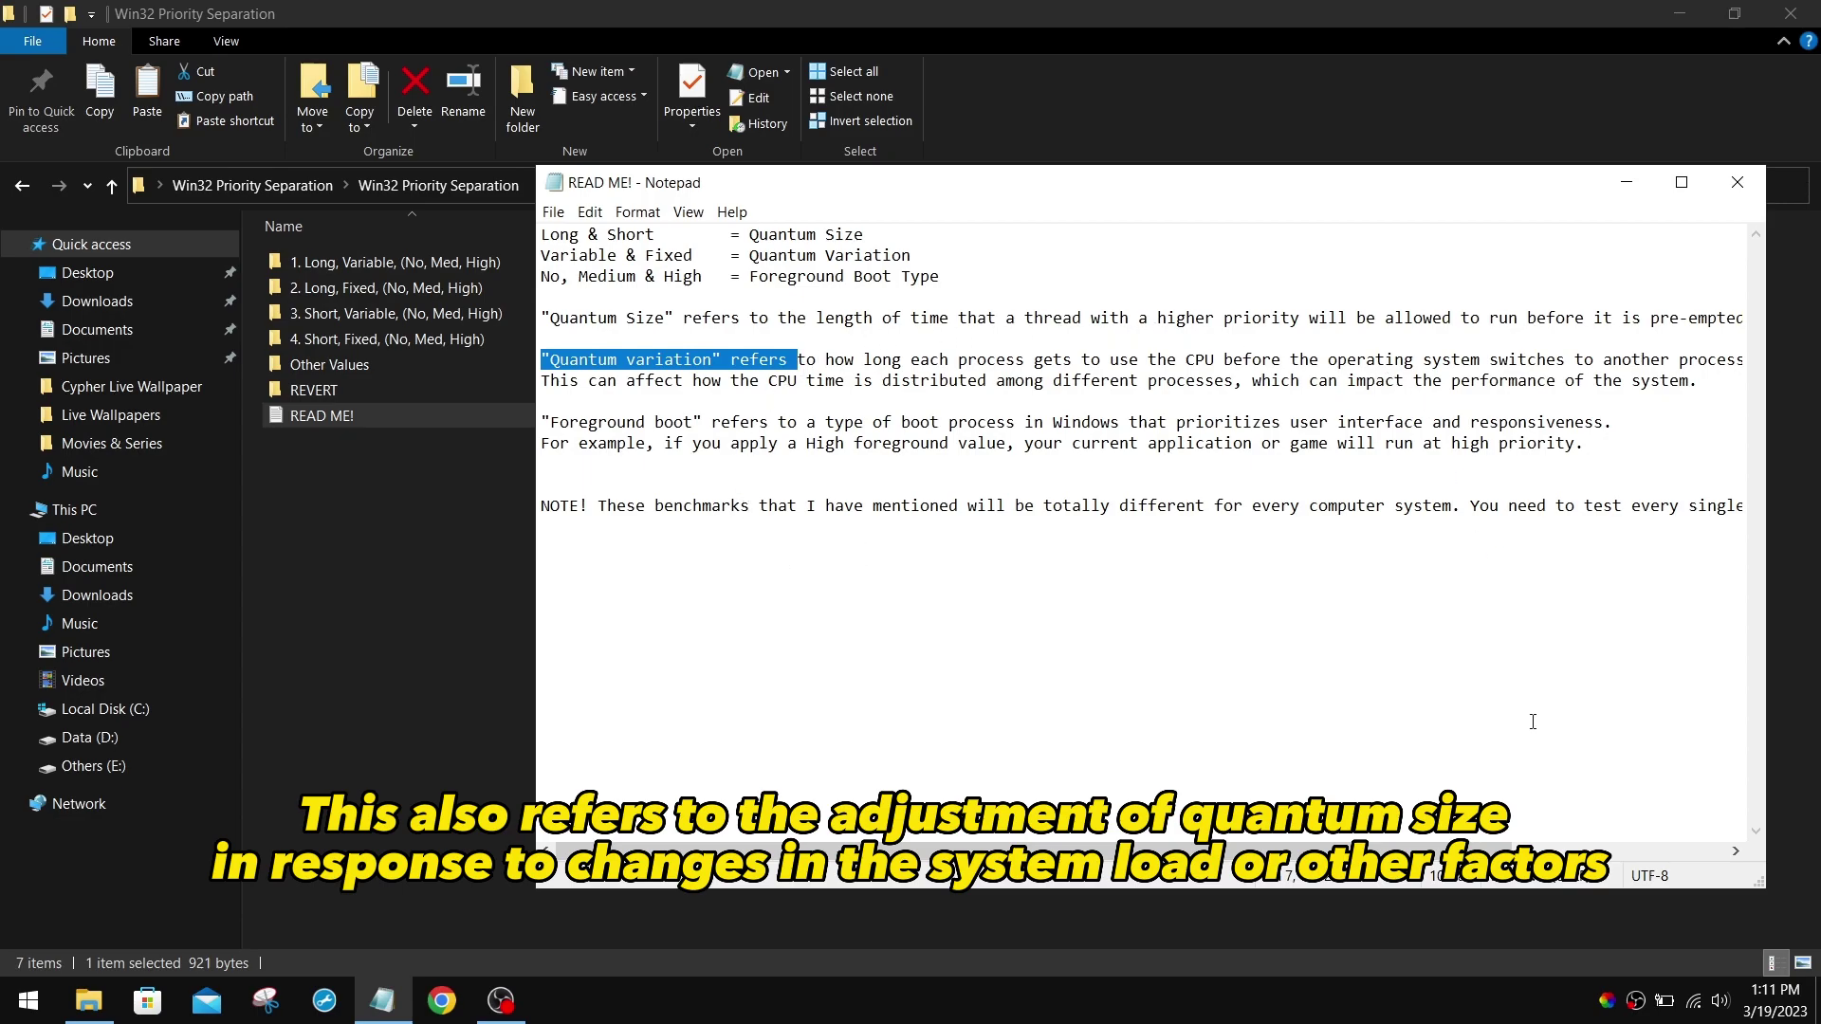
left_click_drag(540, 276, 1096, 276)
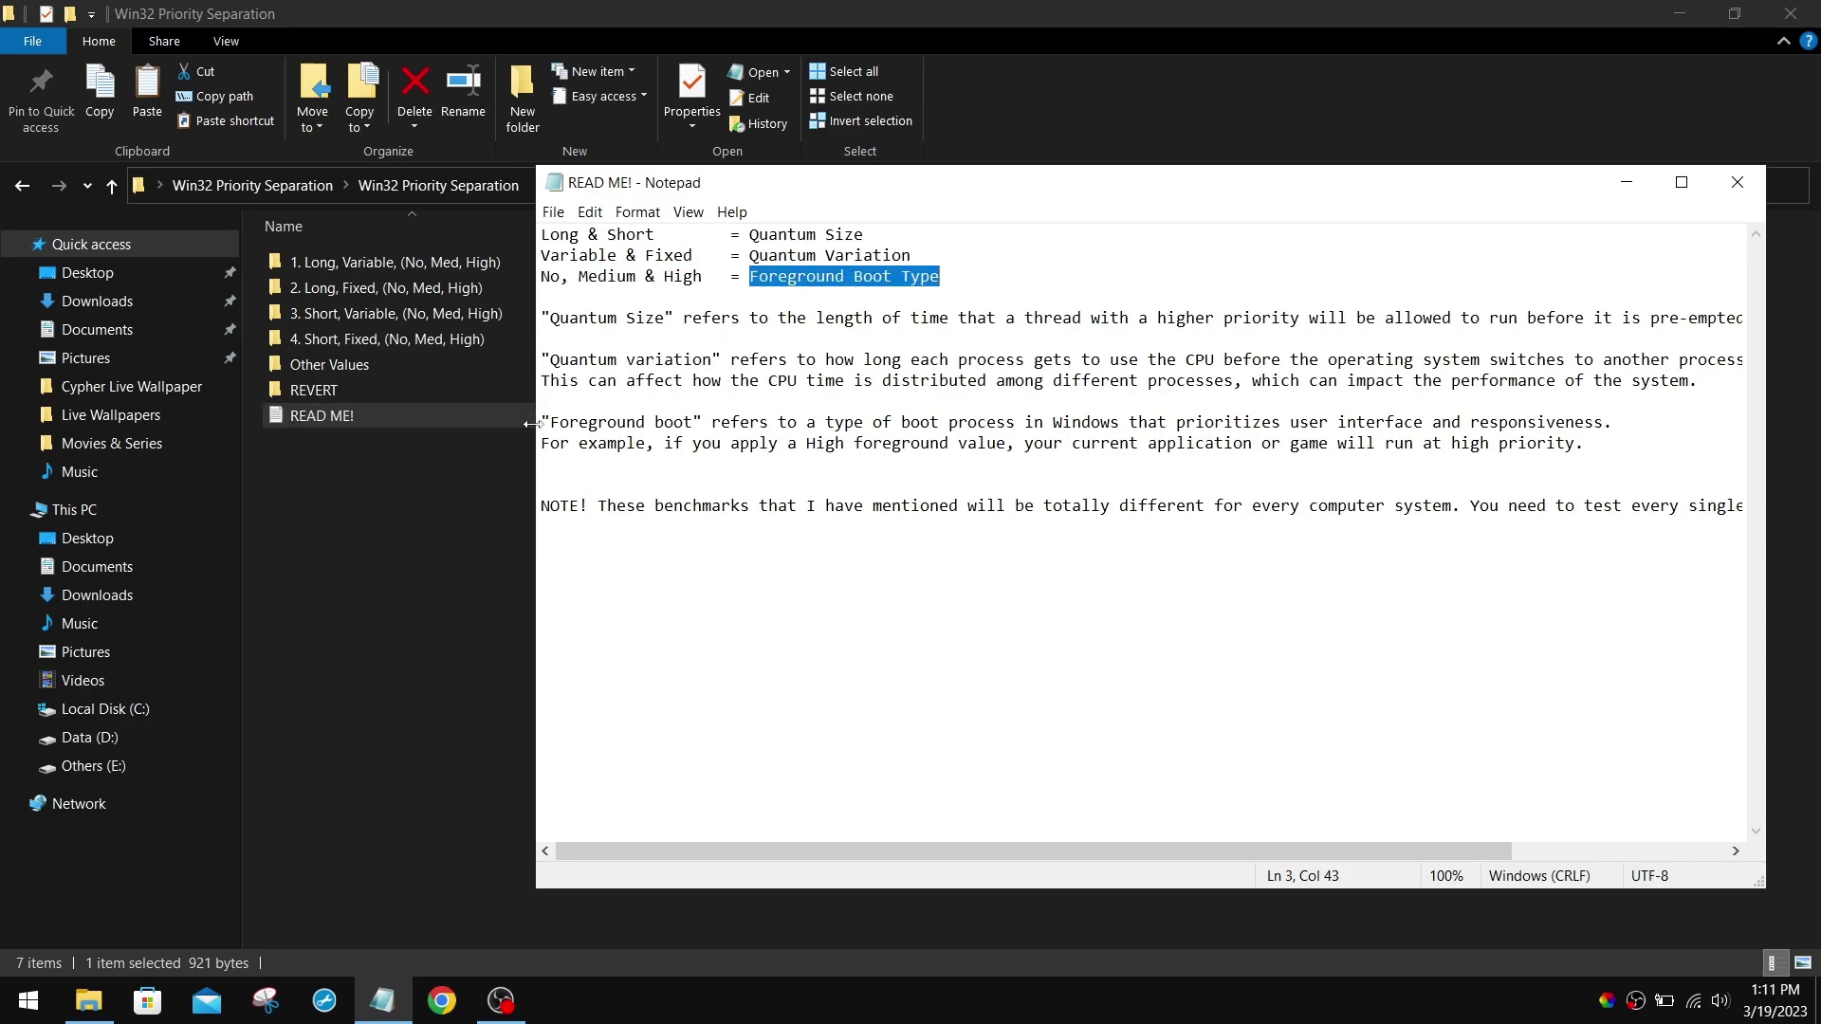
left_click_drag(541, 423, 704, 424)
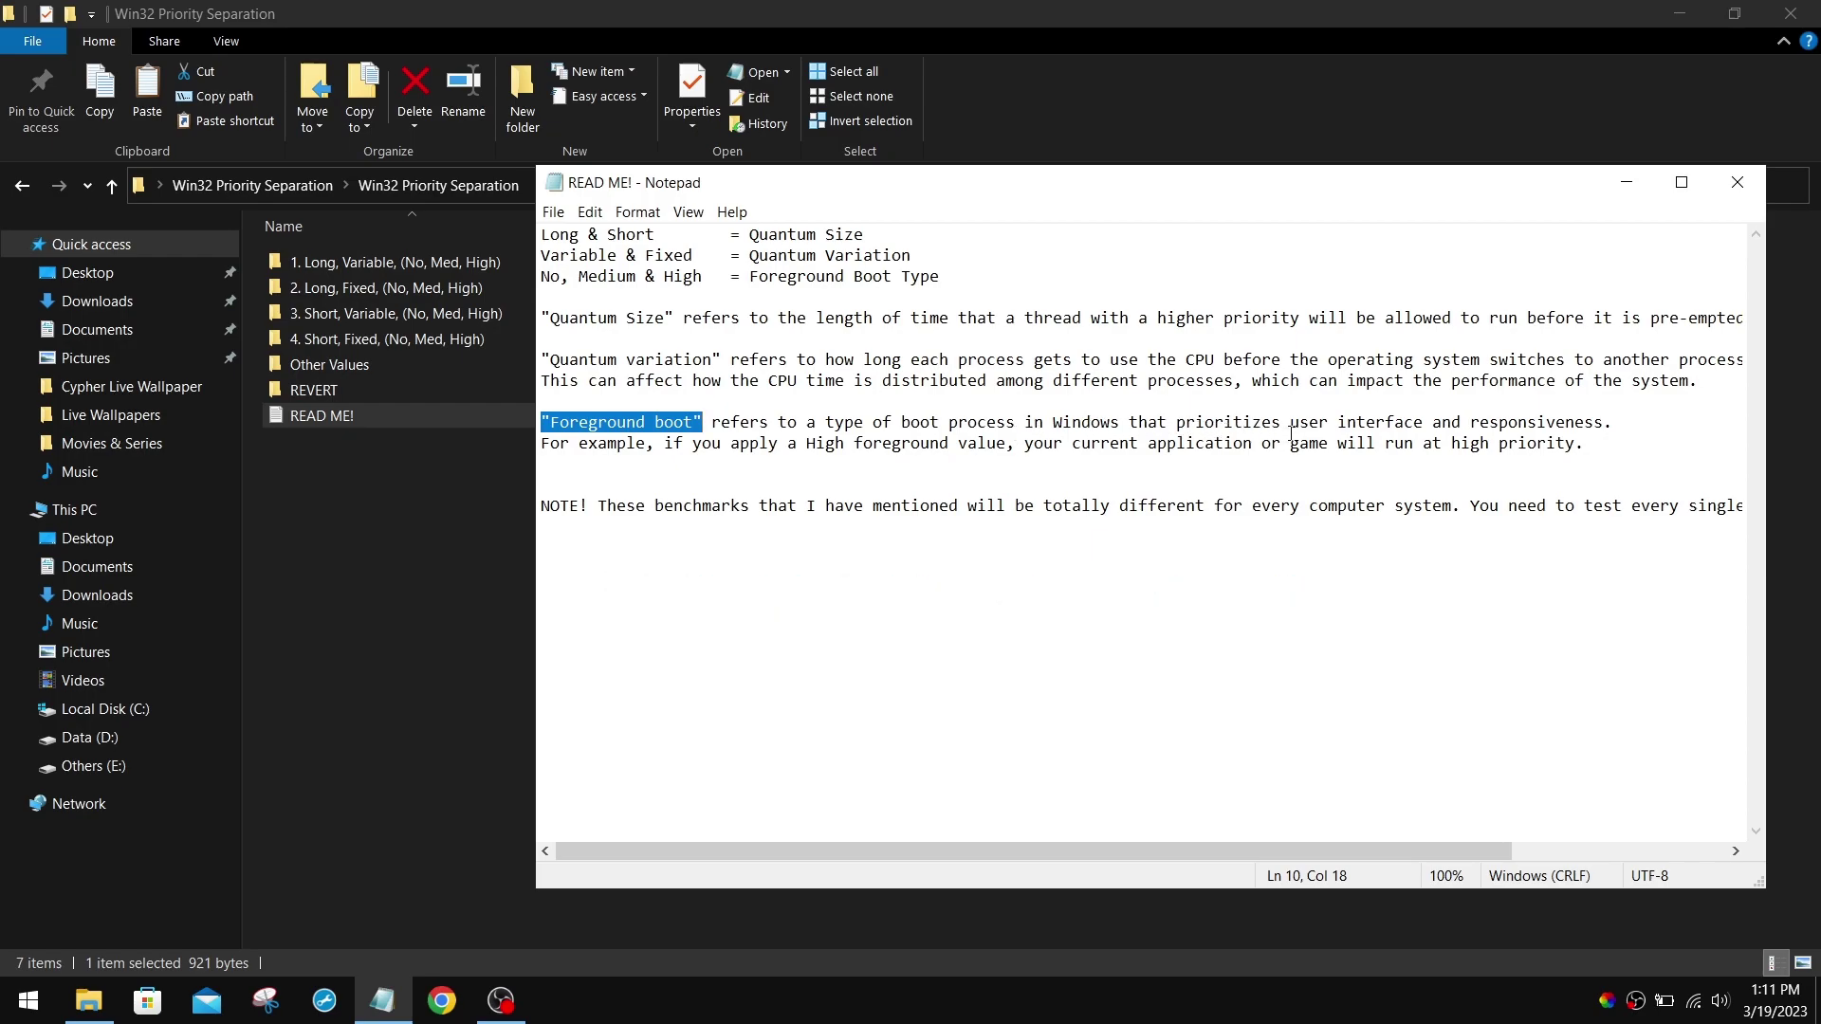
left_click_drag(542, 445, 672, 444)
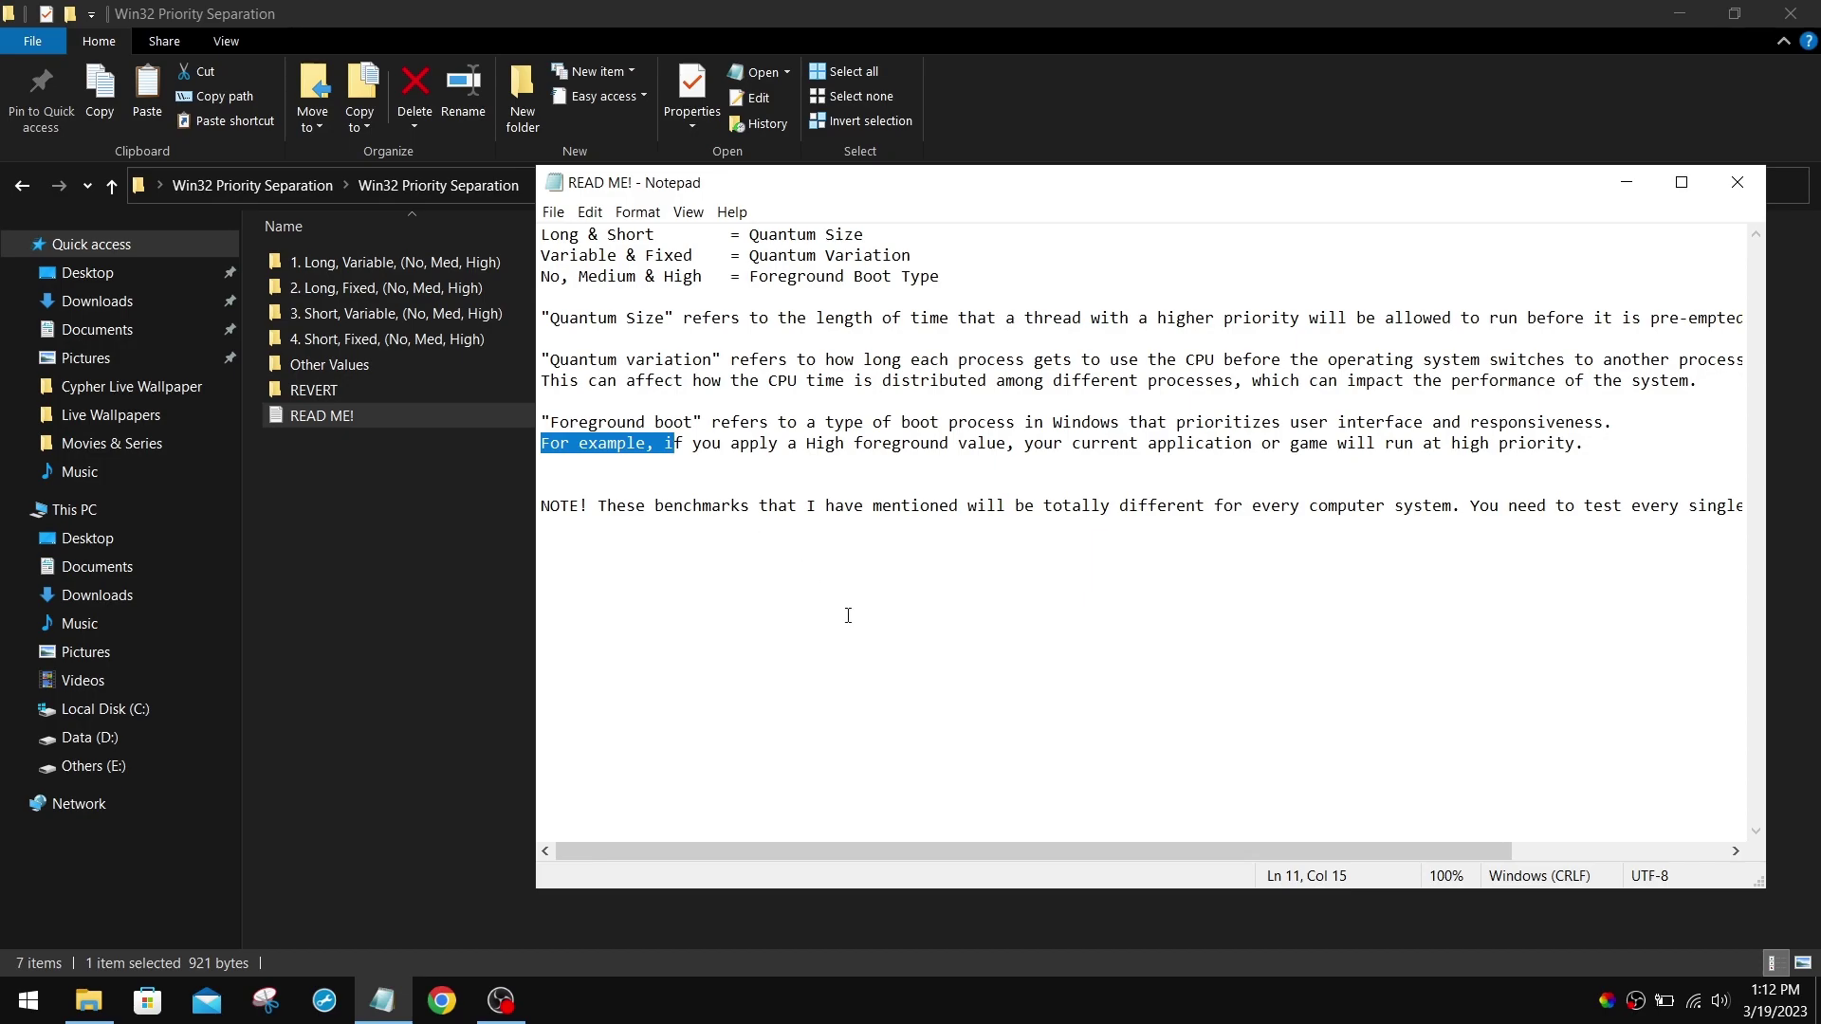
left_click_drag(806, 445, 1021, 445)
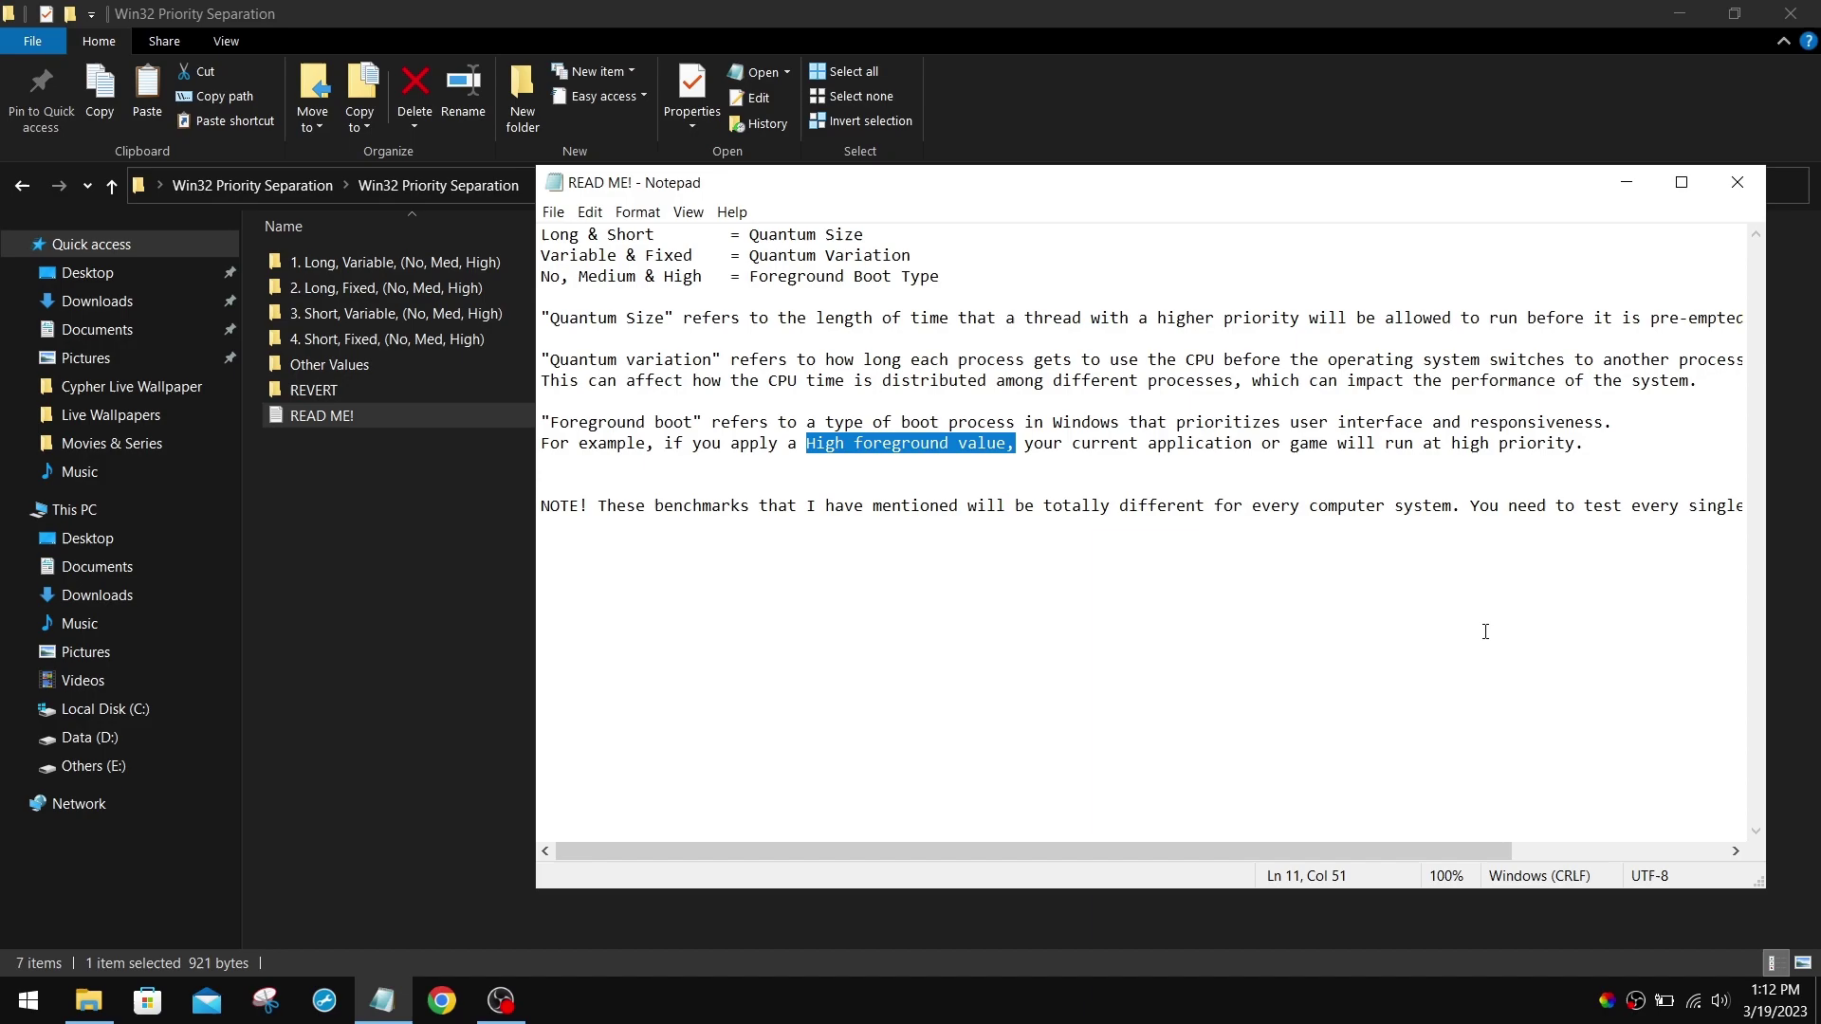
left_click(1031, 401)
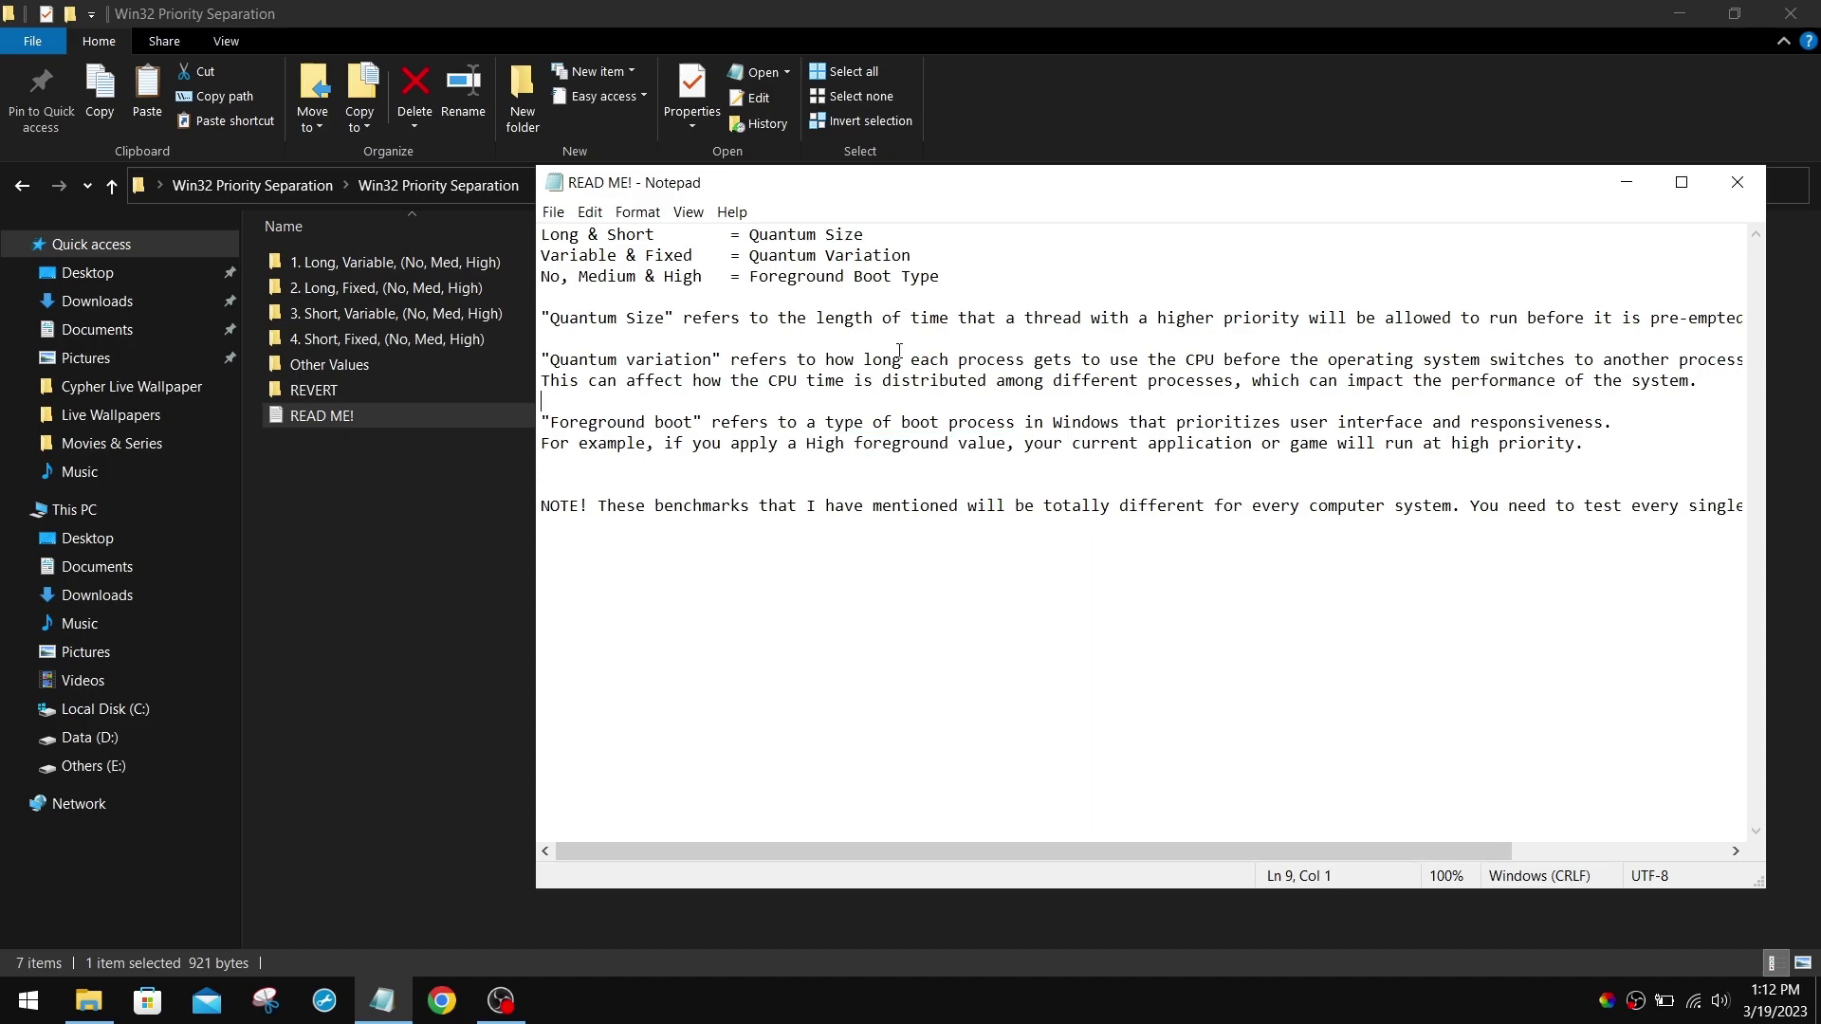
Open the 1. Long, Variable folder and view 14 Hex in Notepad, showing Win32PrioritySeparation 00000014.
double_click(351, 260)
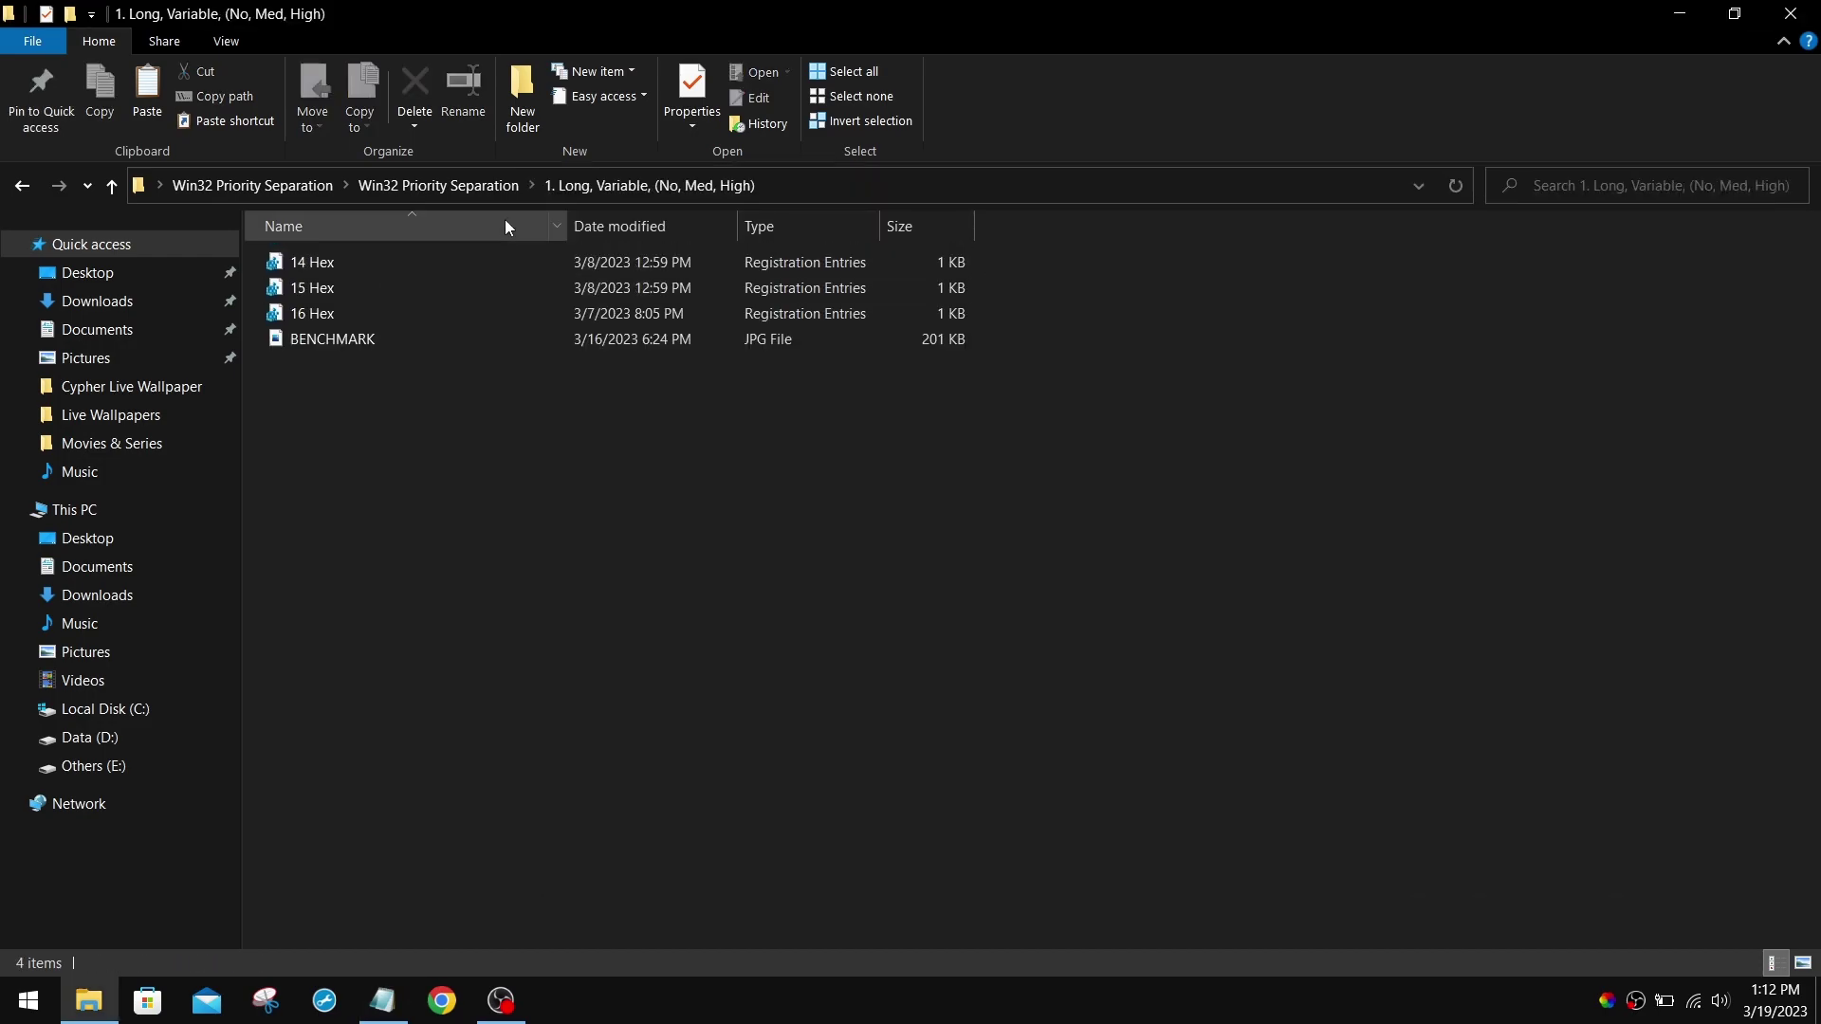
left_click(404, 263)
right_click(404, 267)
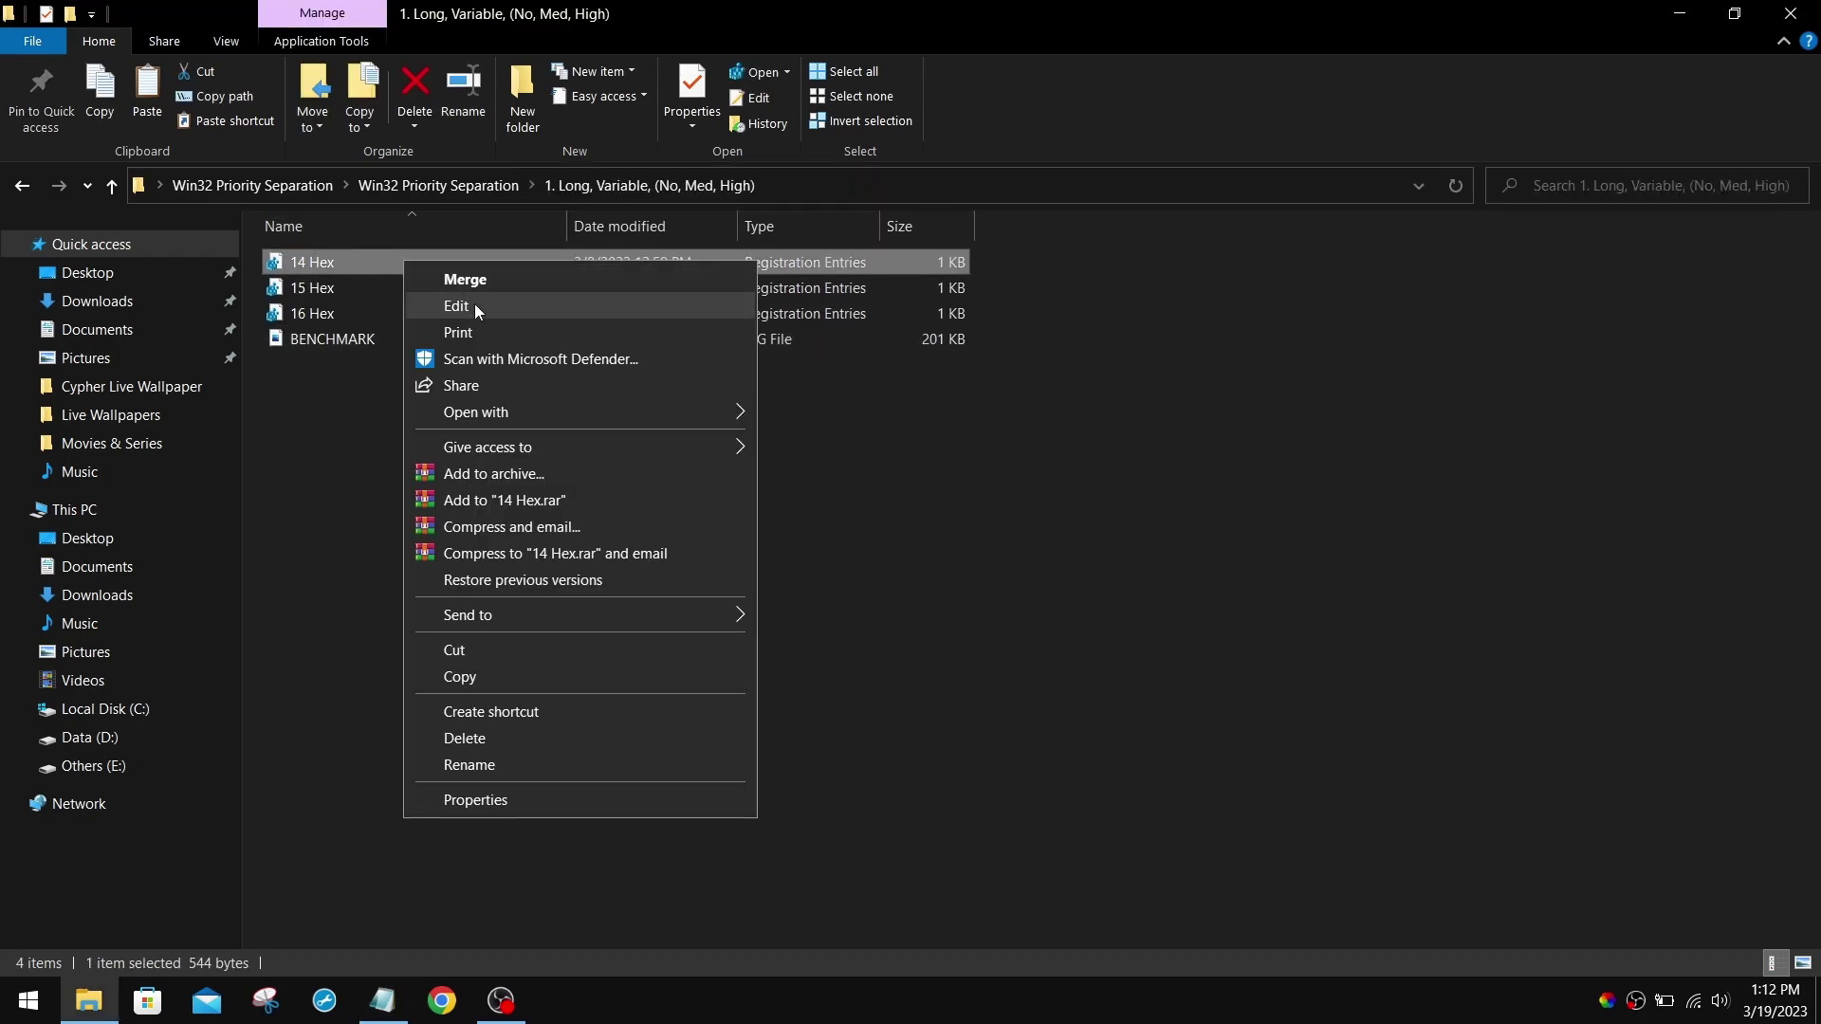
left_click(475, 305)
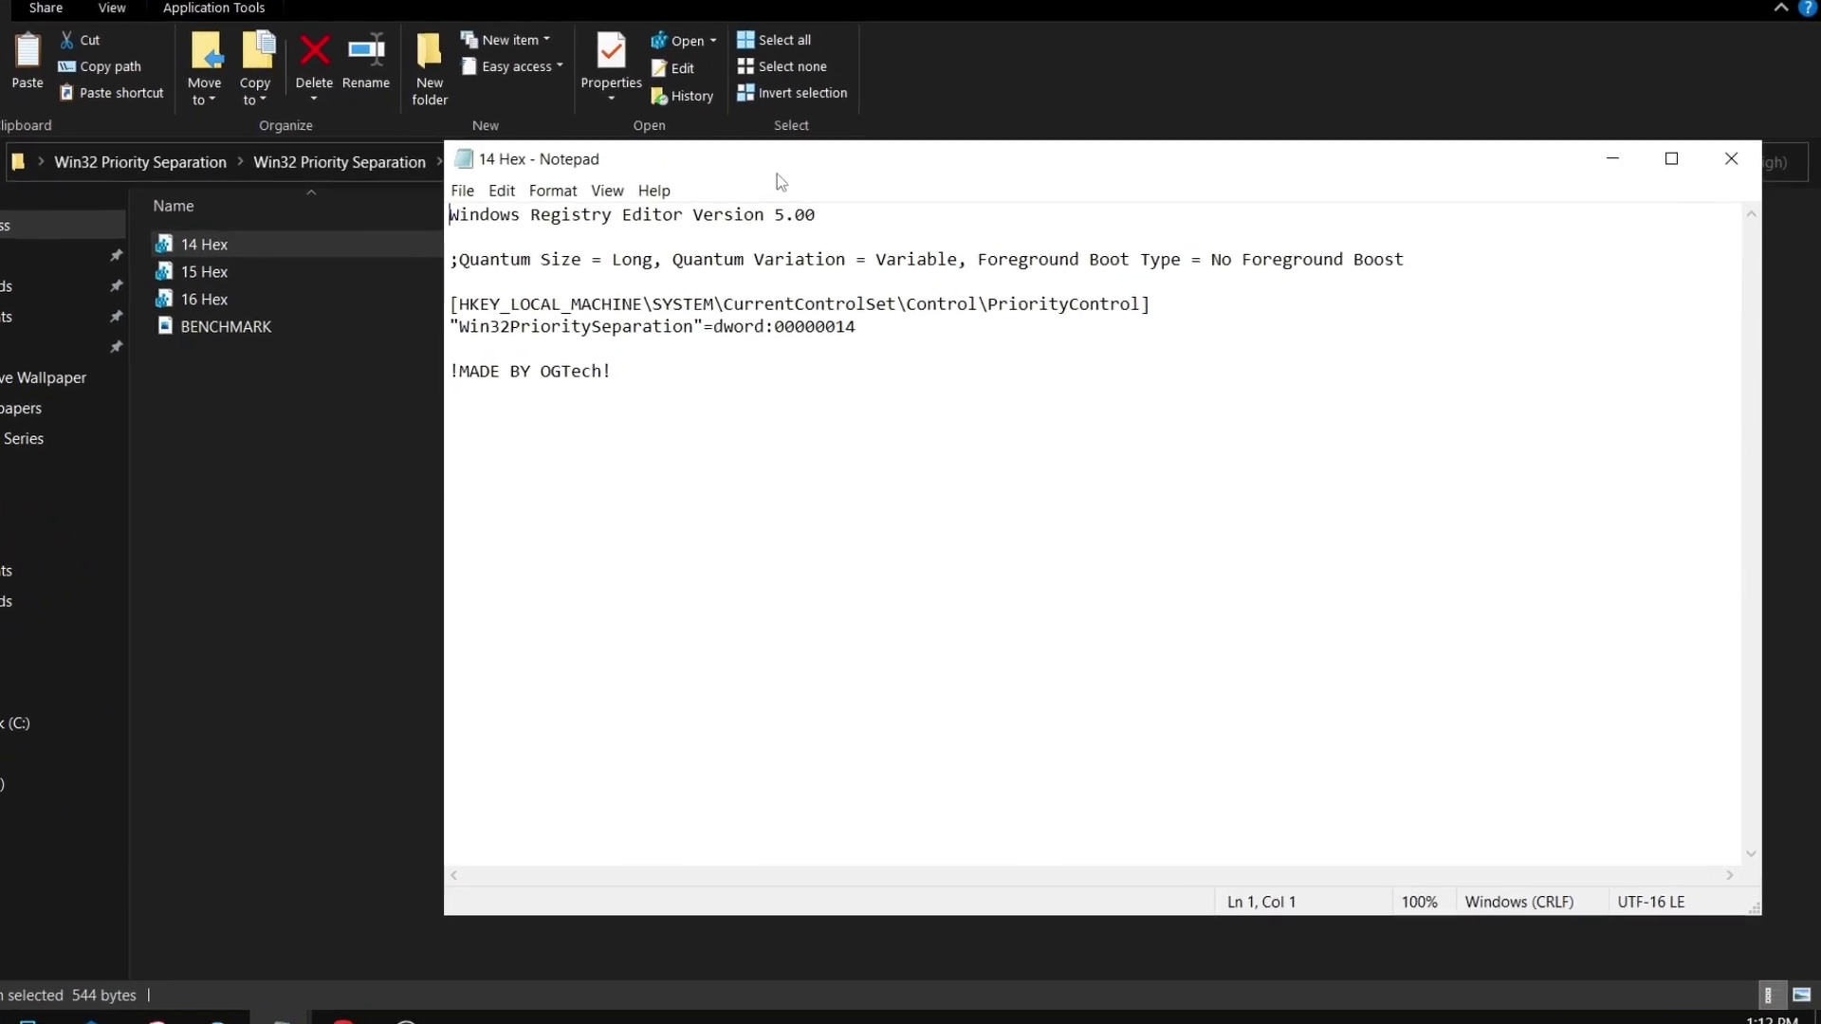
left_click_drag(449, 259, 1370, 232)
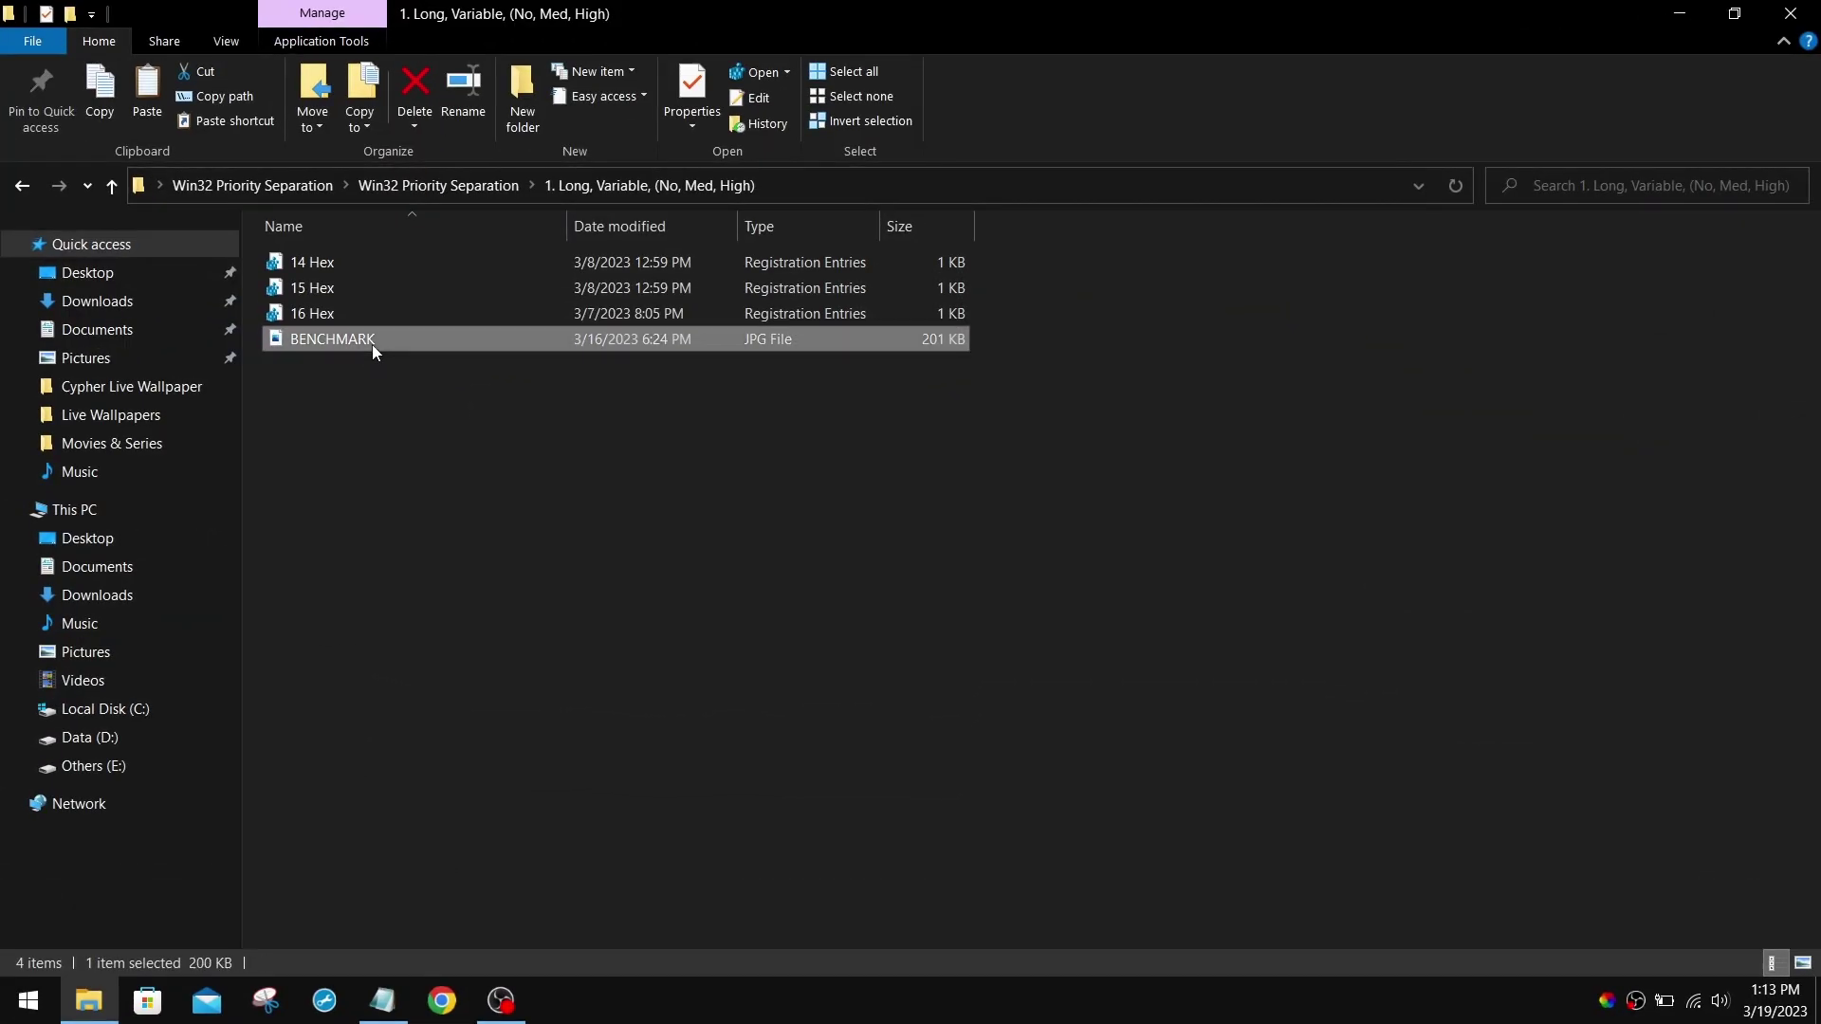
Open BENCHMARK.jpg to see the FPS results for the Long, Variable values.
double_click(372, 343)
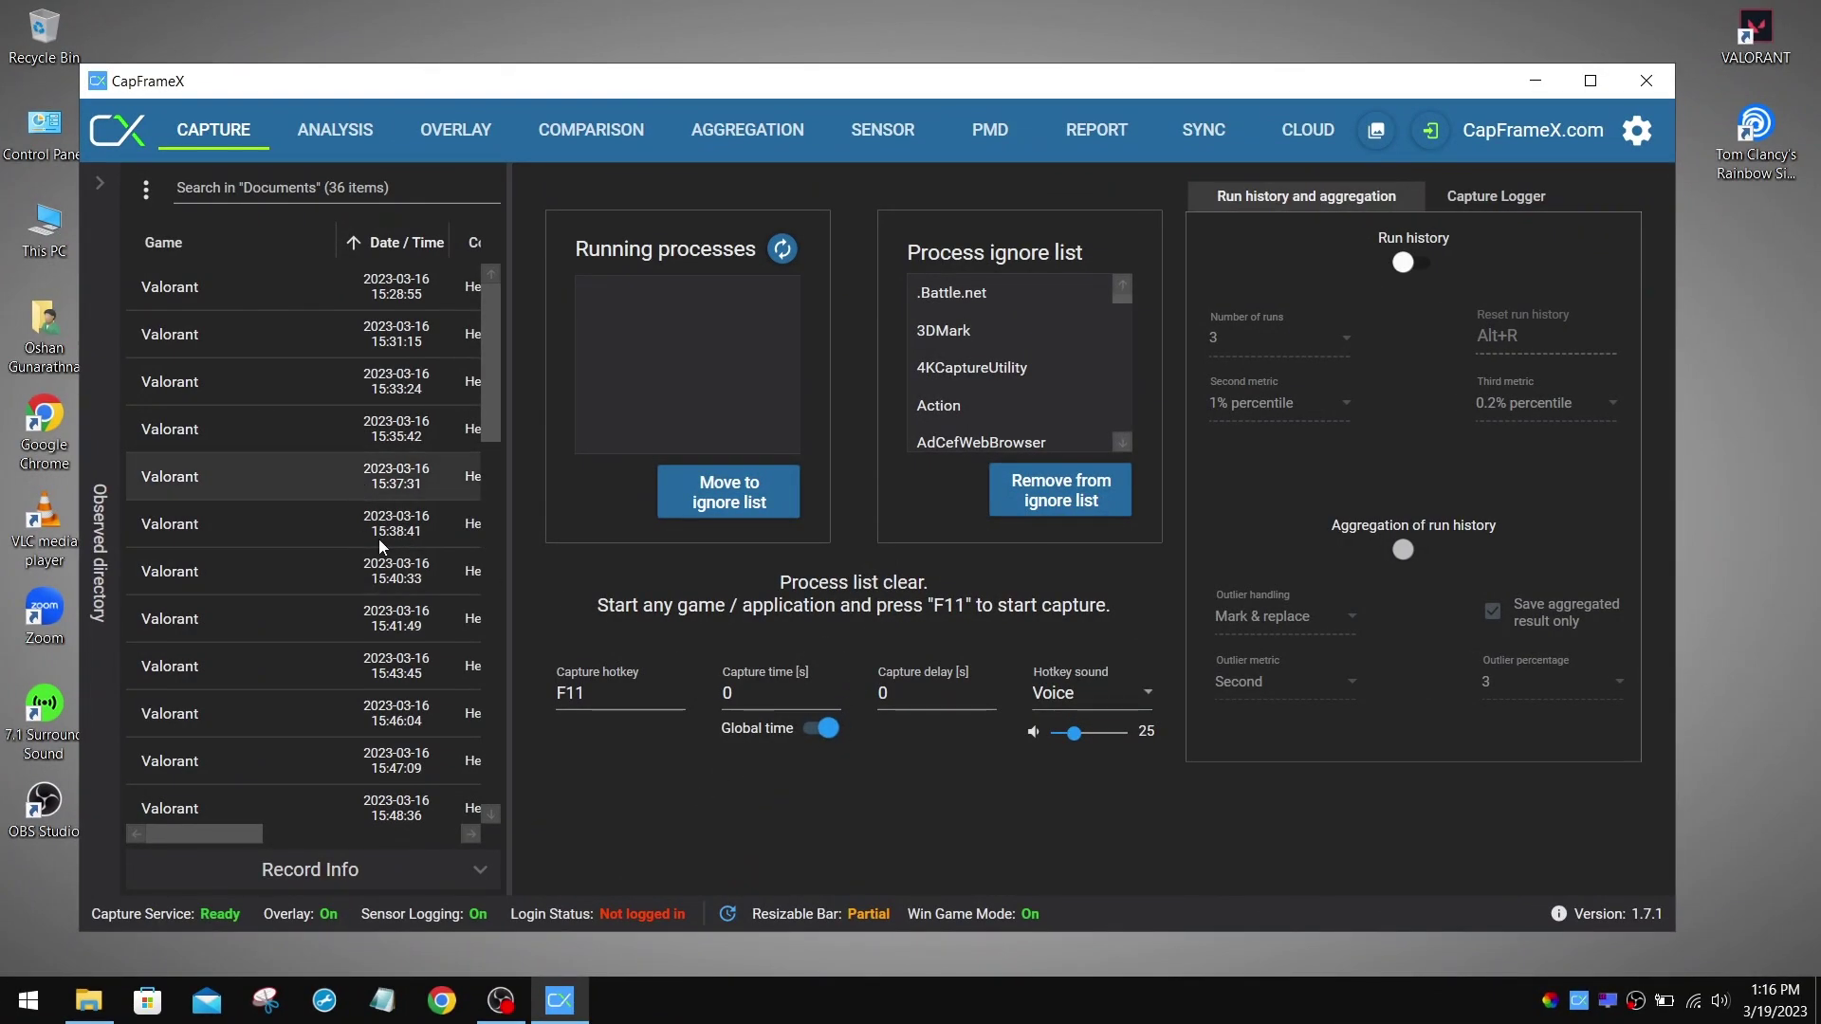
Look through CapFrameX's Analysis, Overlay and Comparison views and scroll the overlay settings list.
left_click(356, 130)
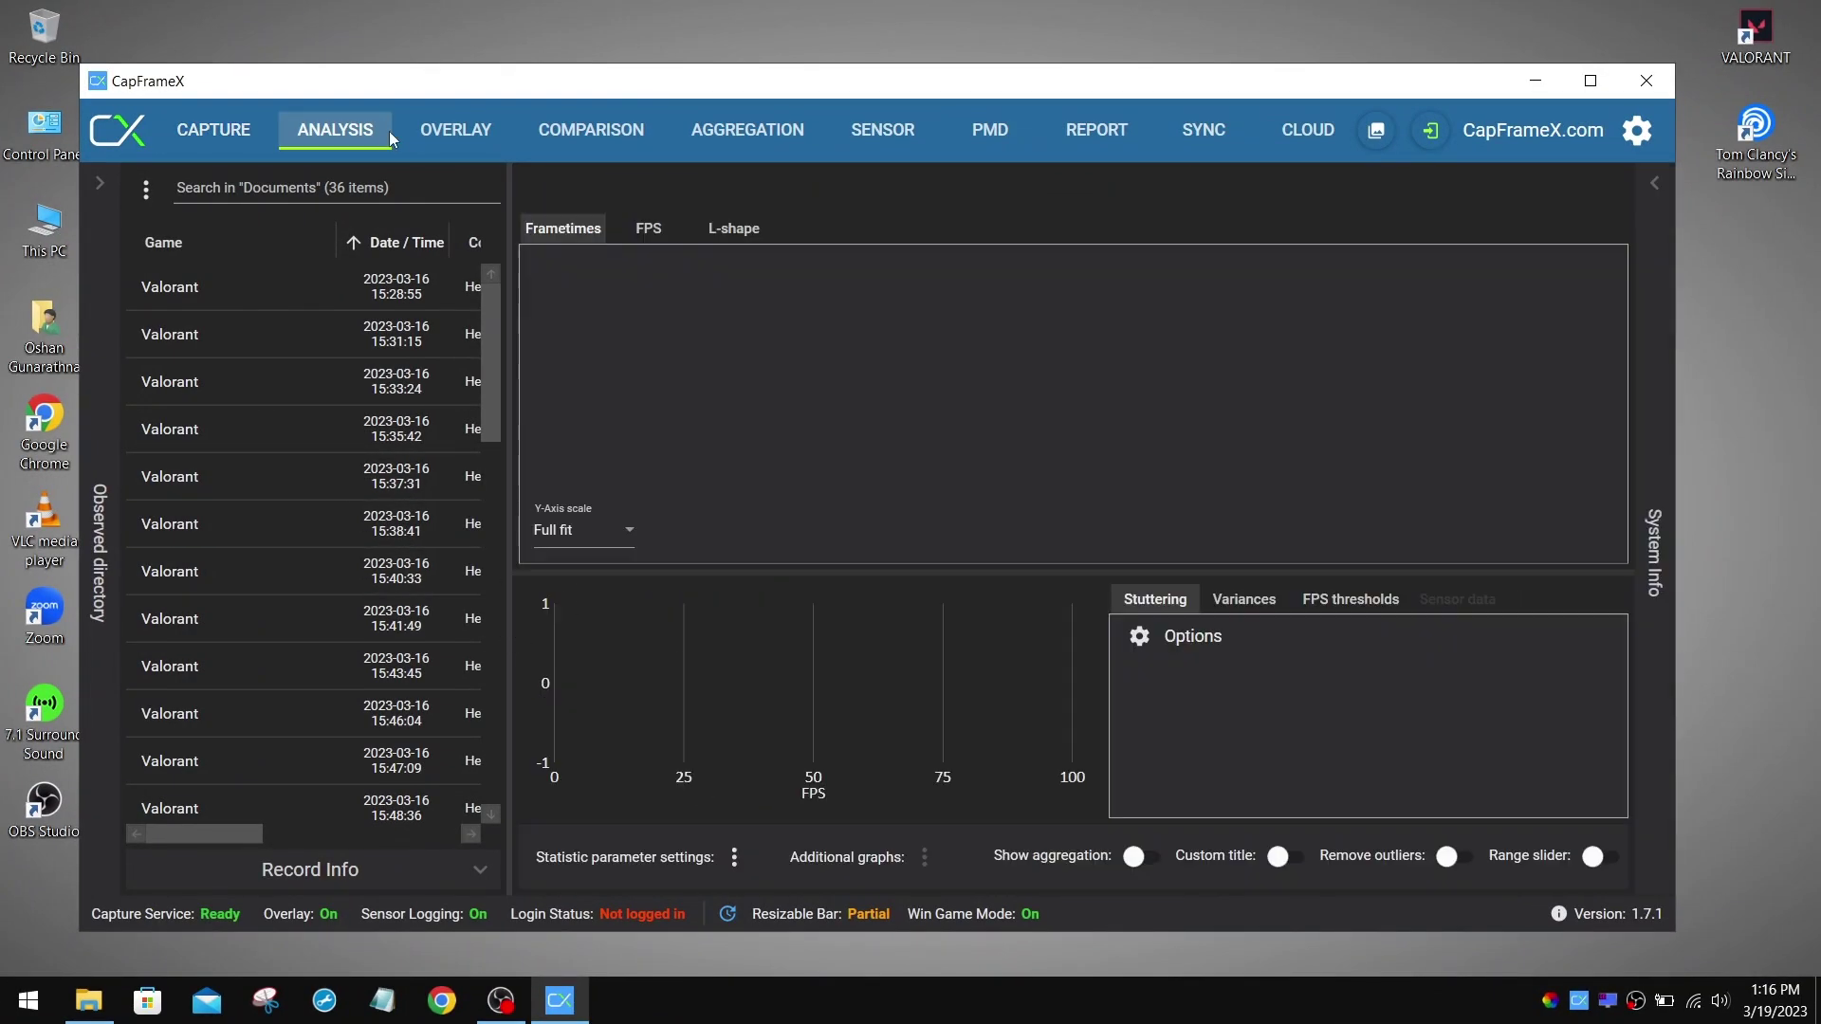
left_click(469, 130)
left_click(590, 130)
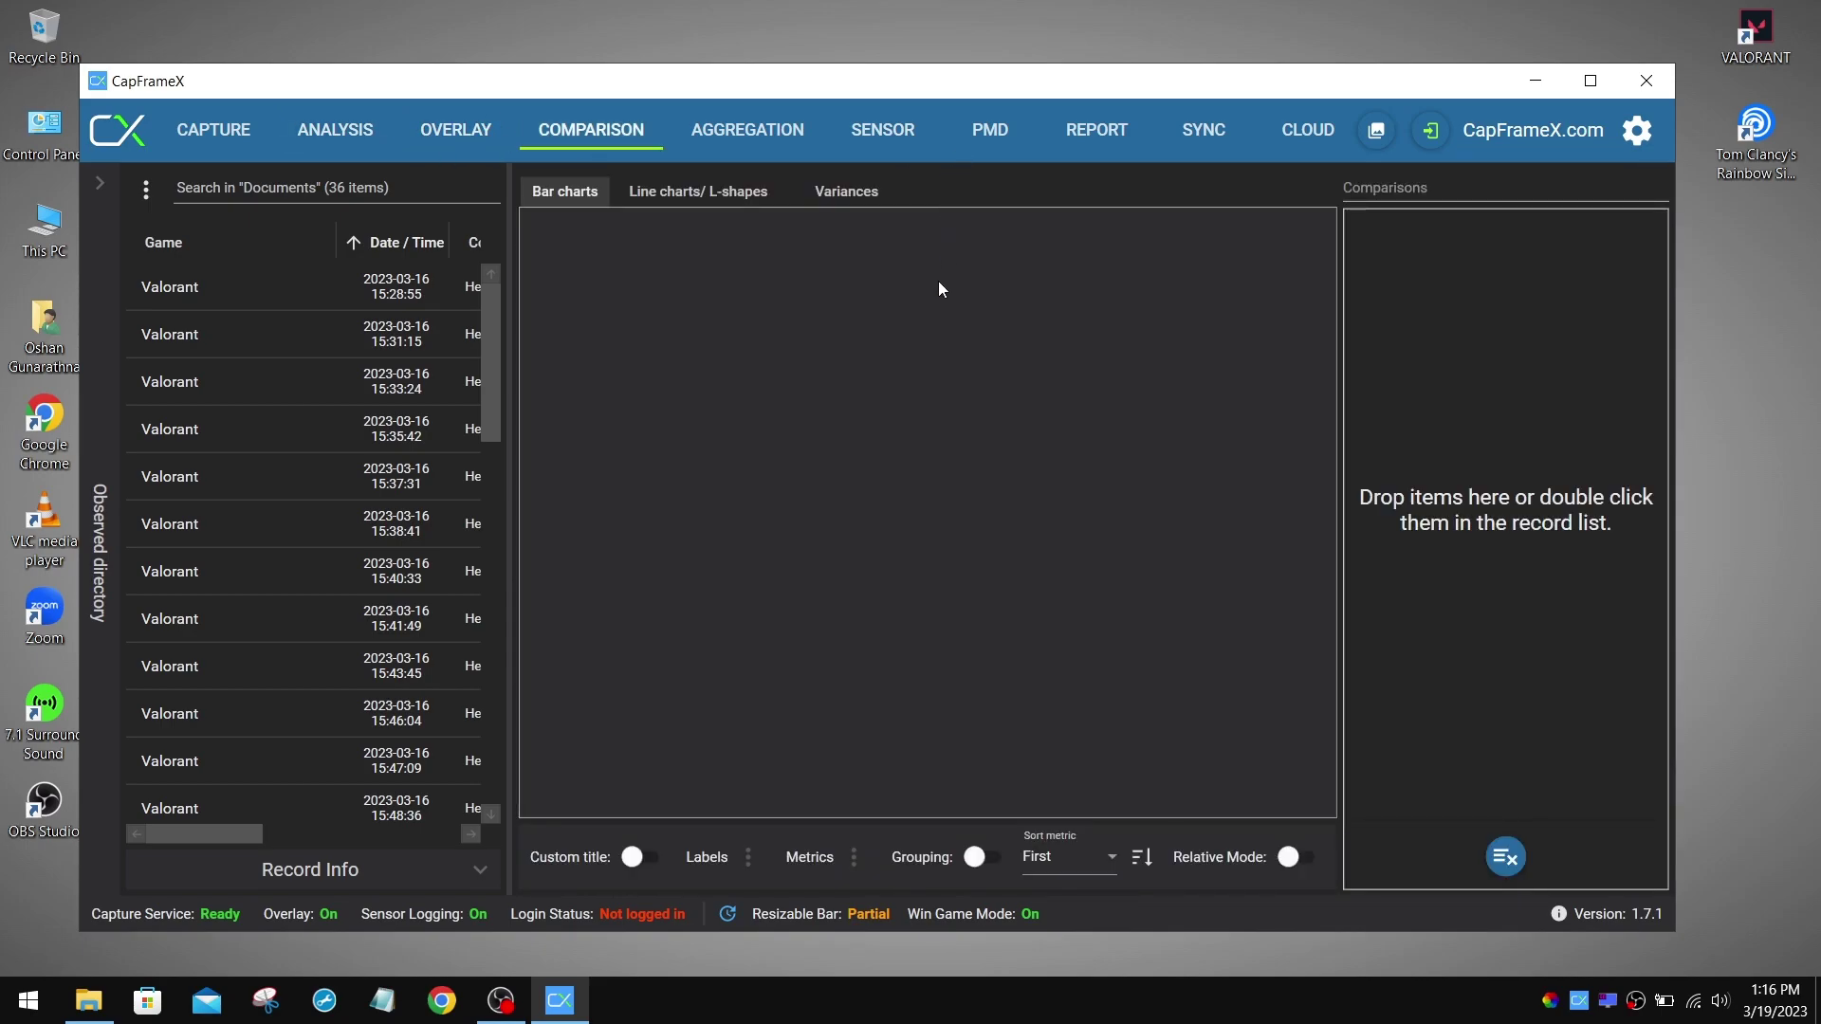
left_click(474, 133)
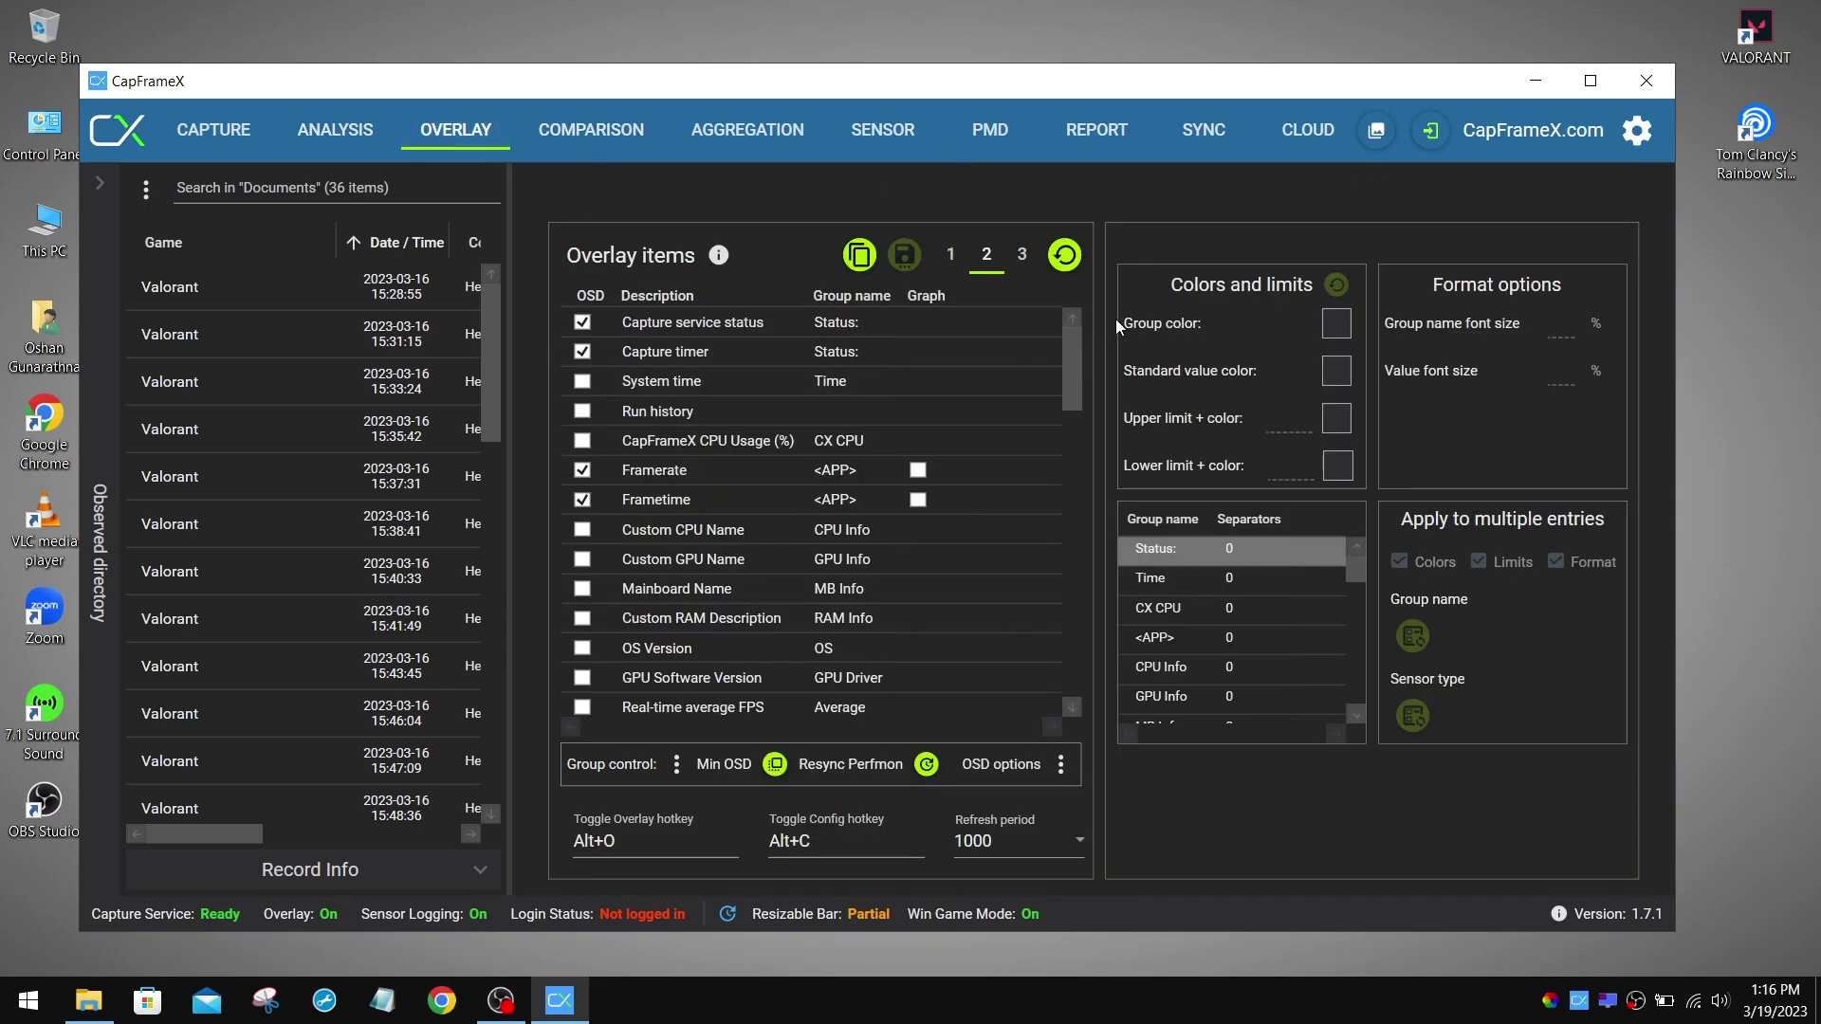
left_click_drag(1073, 340, 1078, 284)
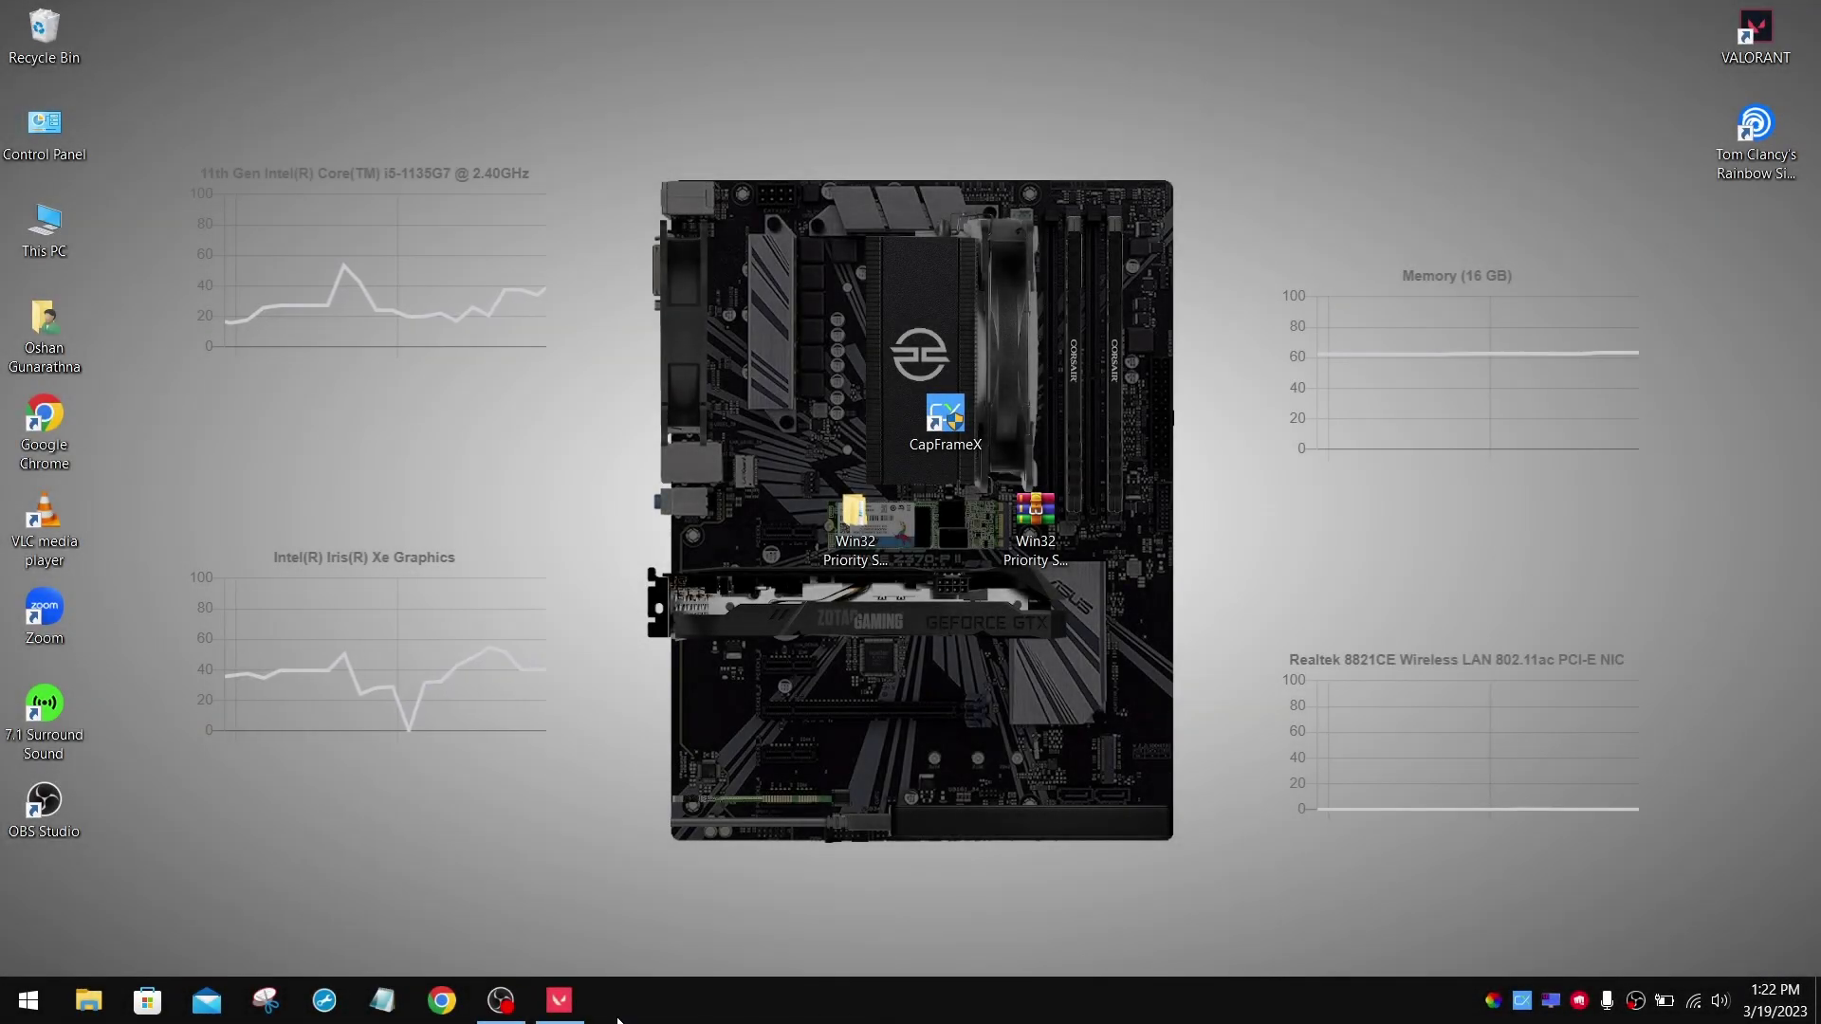
mouse_move(564, 1017)
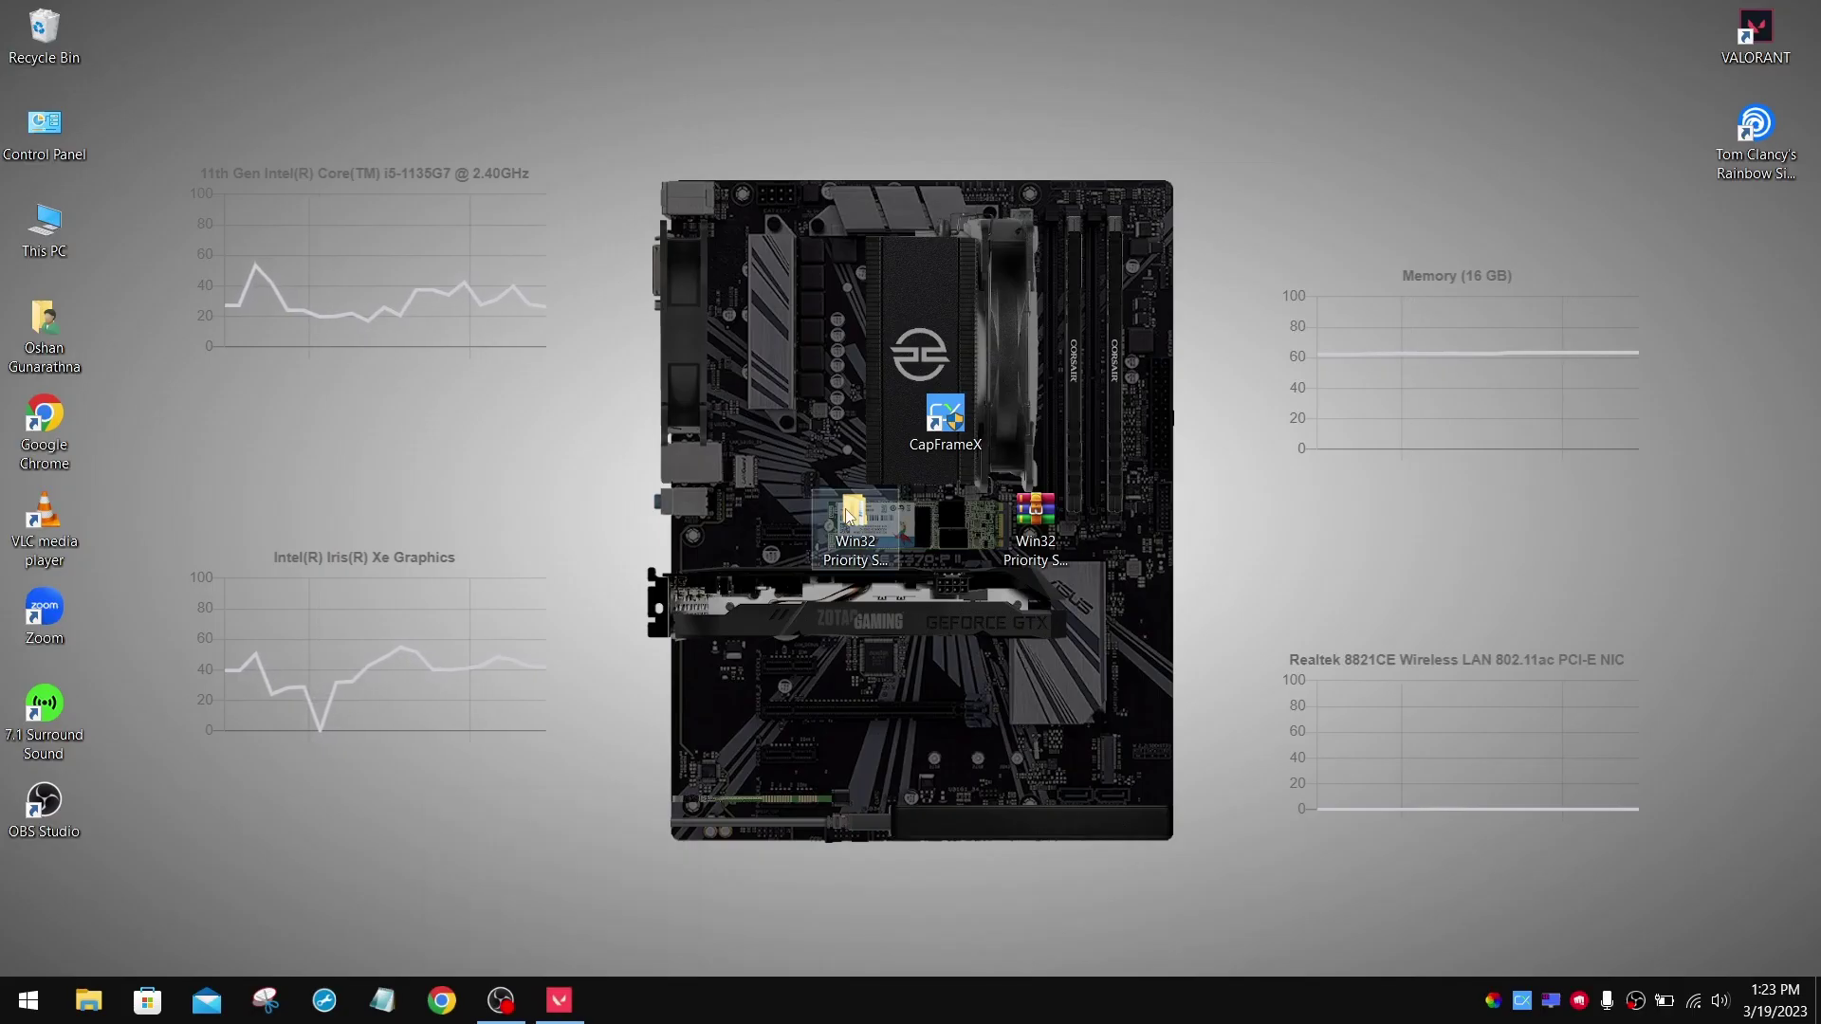
Go into the 1. Long, Variable, (No, Med, High) folder and merge 14 Hex into the registry.
double_click(993, 318)
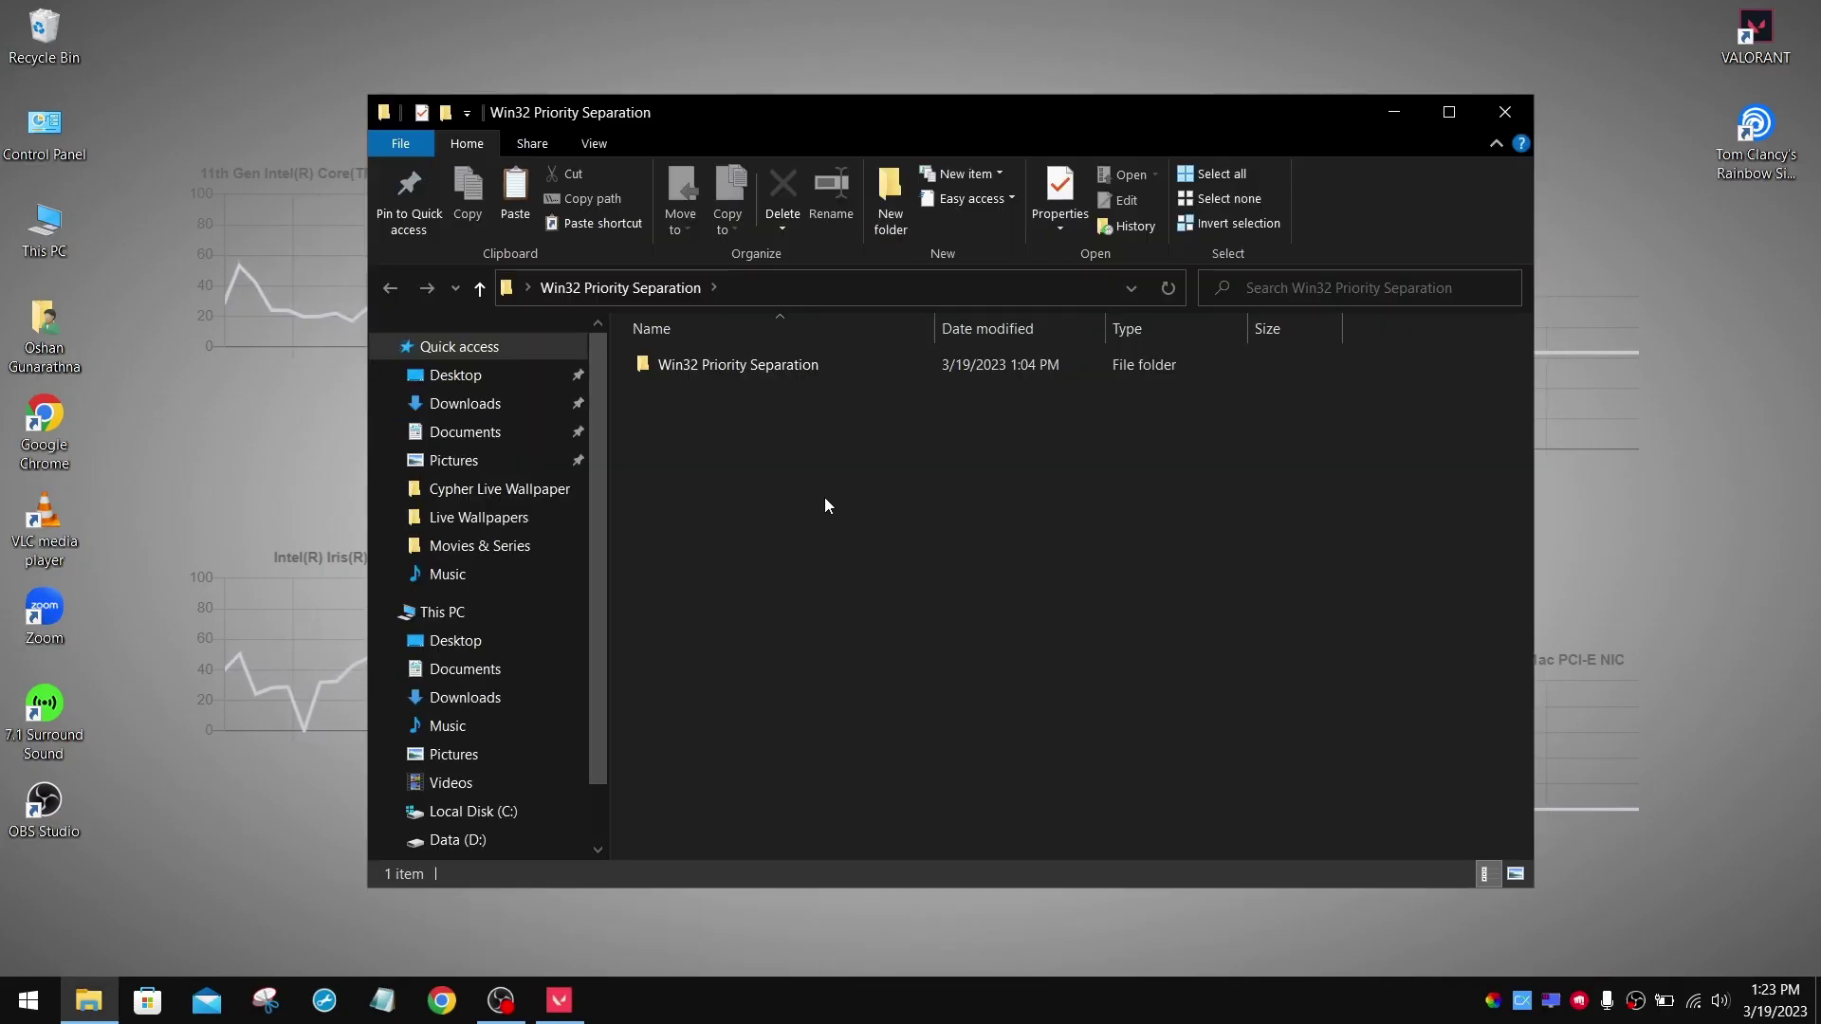
double_click(801, 364)
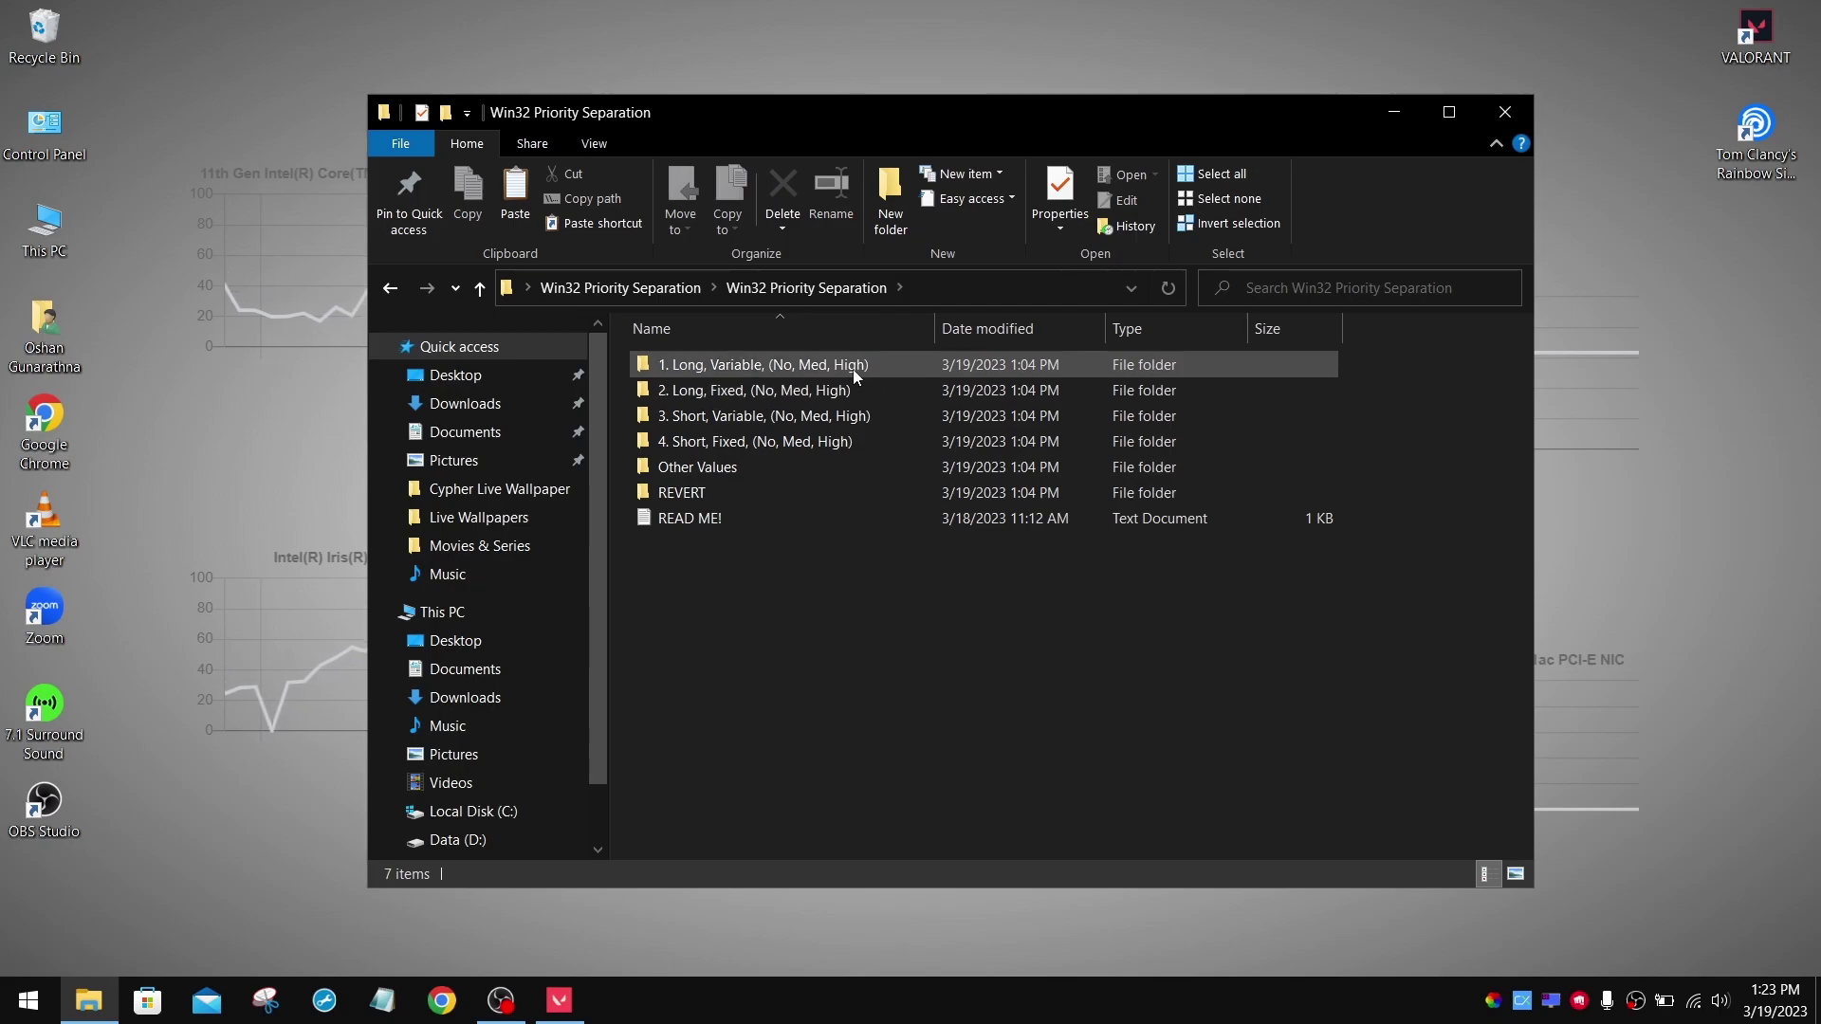
double_click(846, 368)
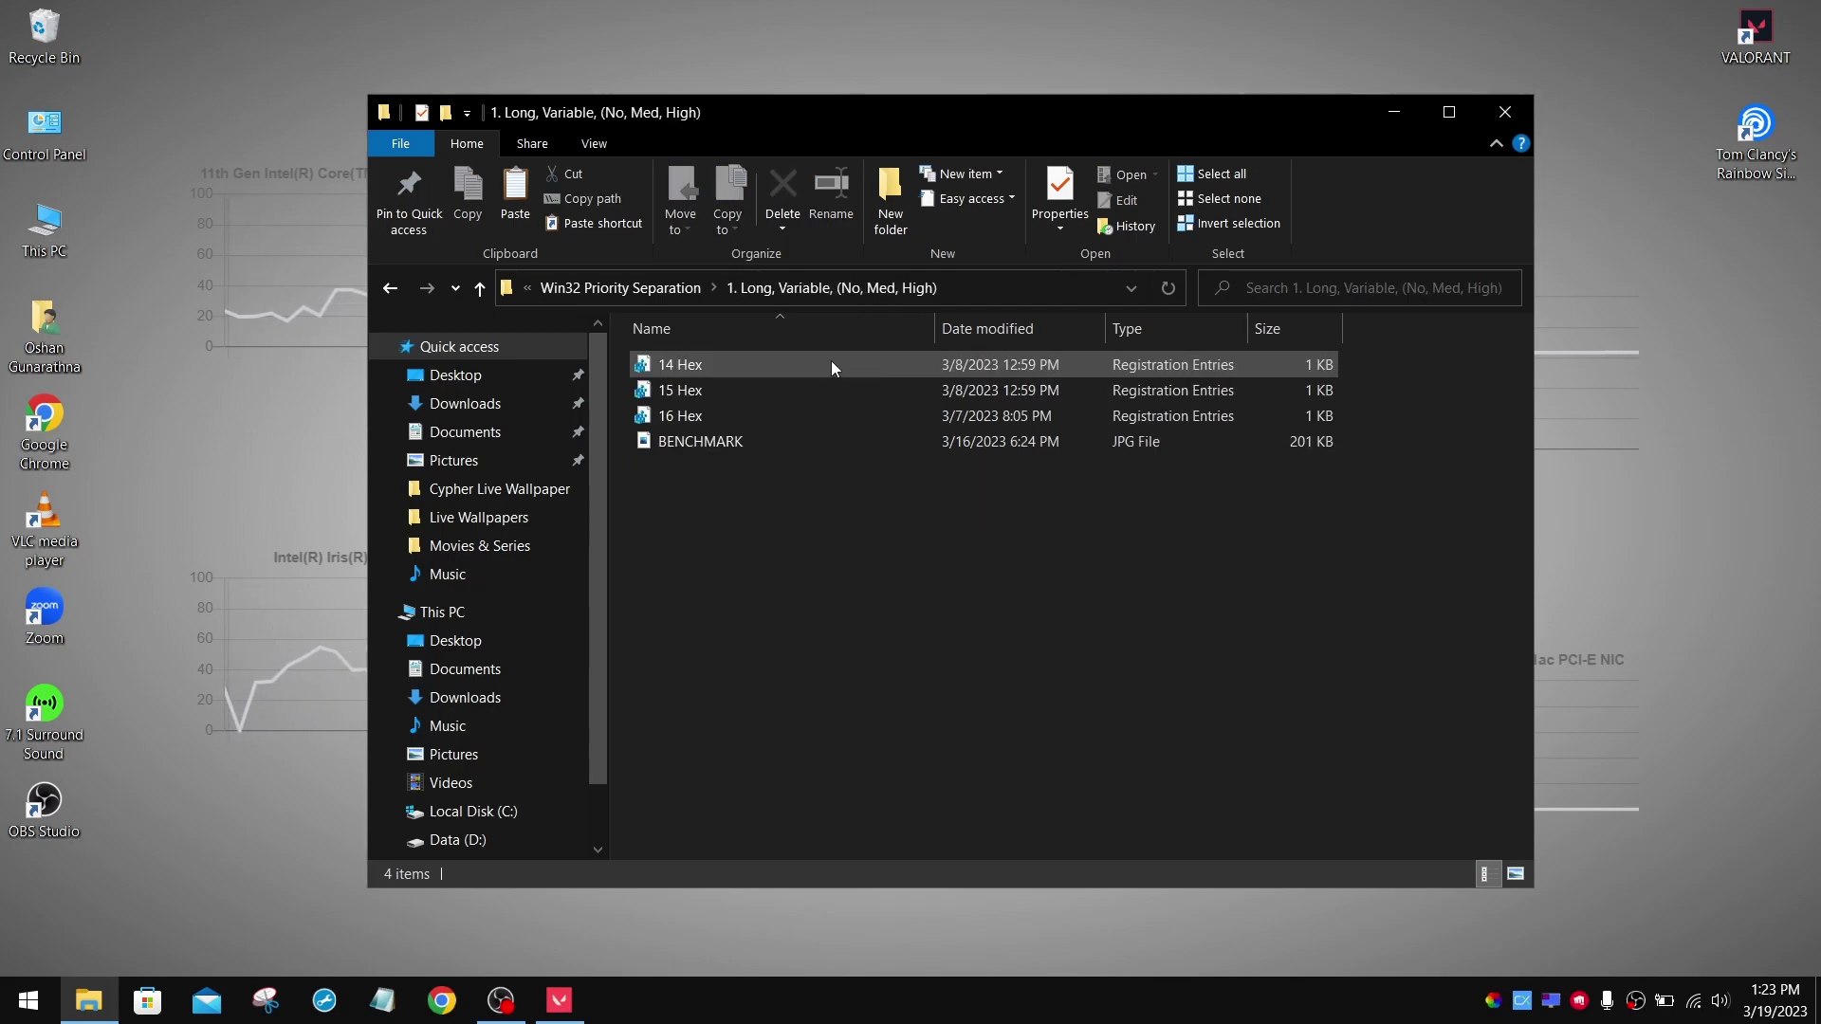
double_click(824, 364)
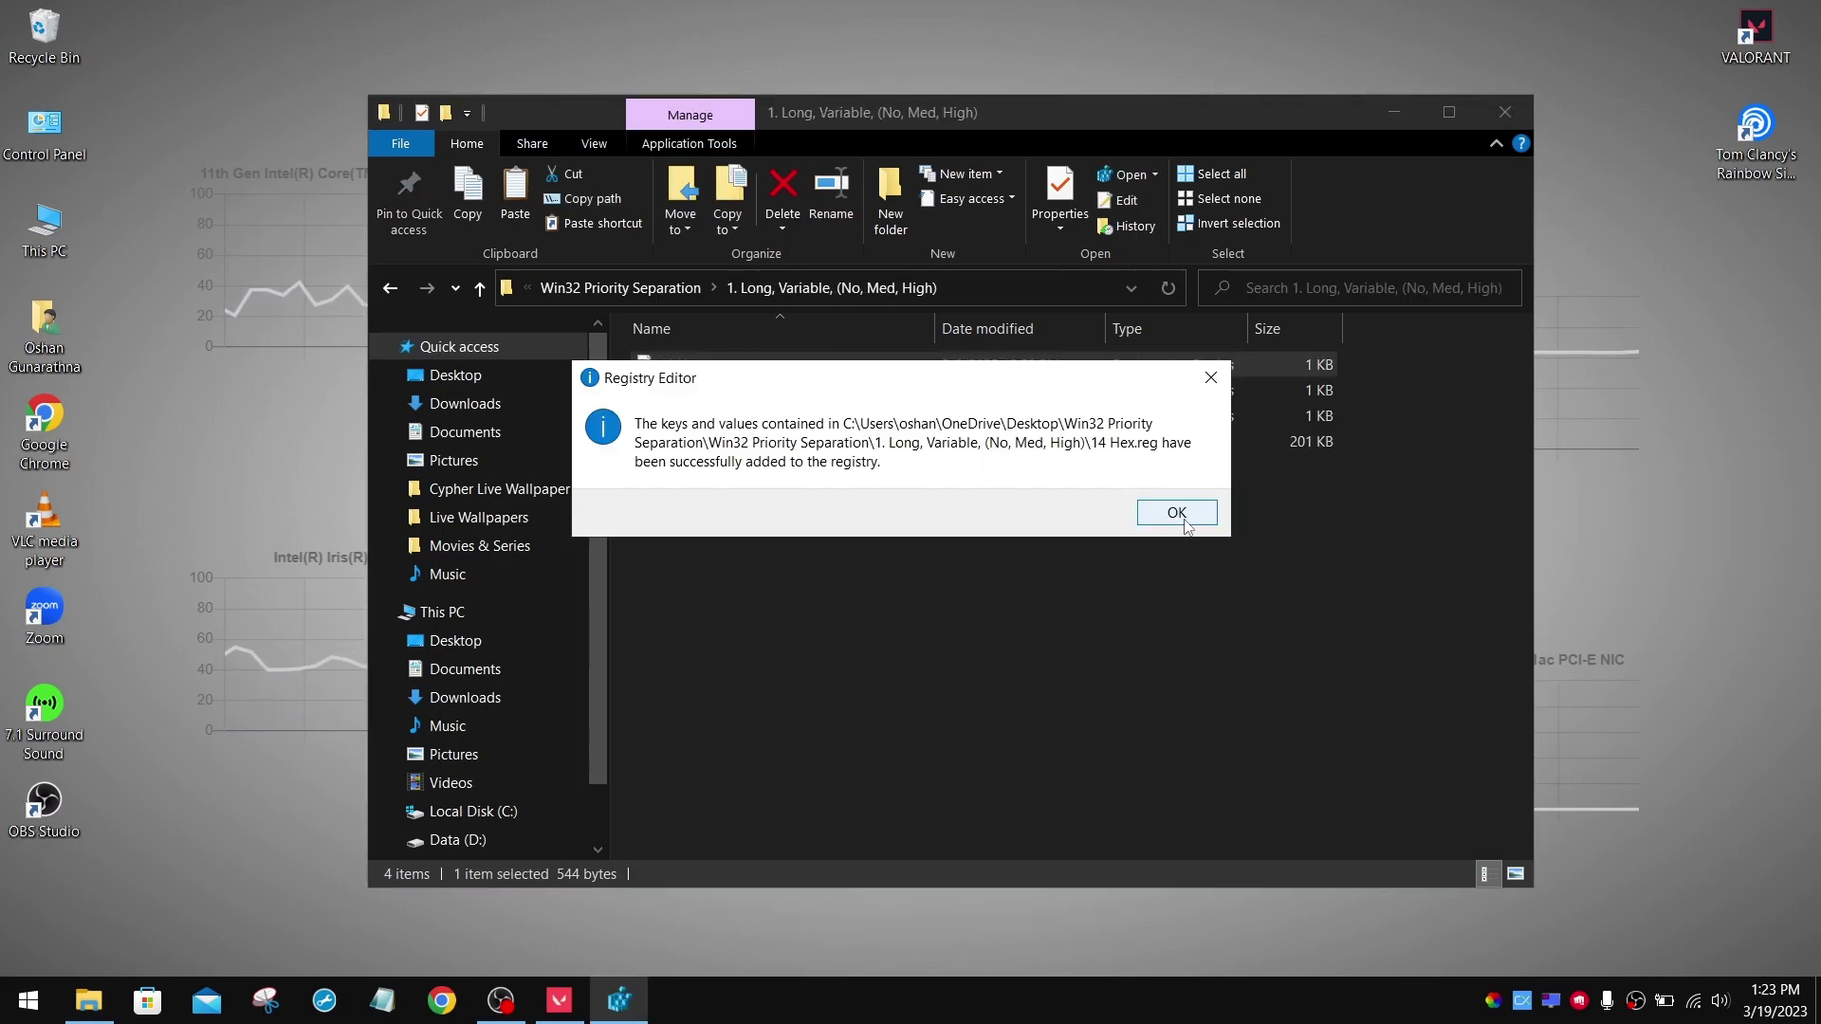
left_click(1177, 513)
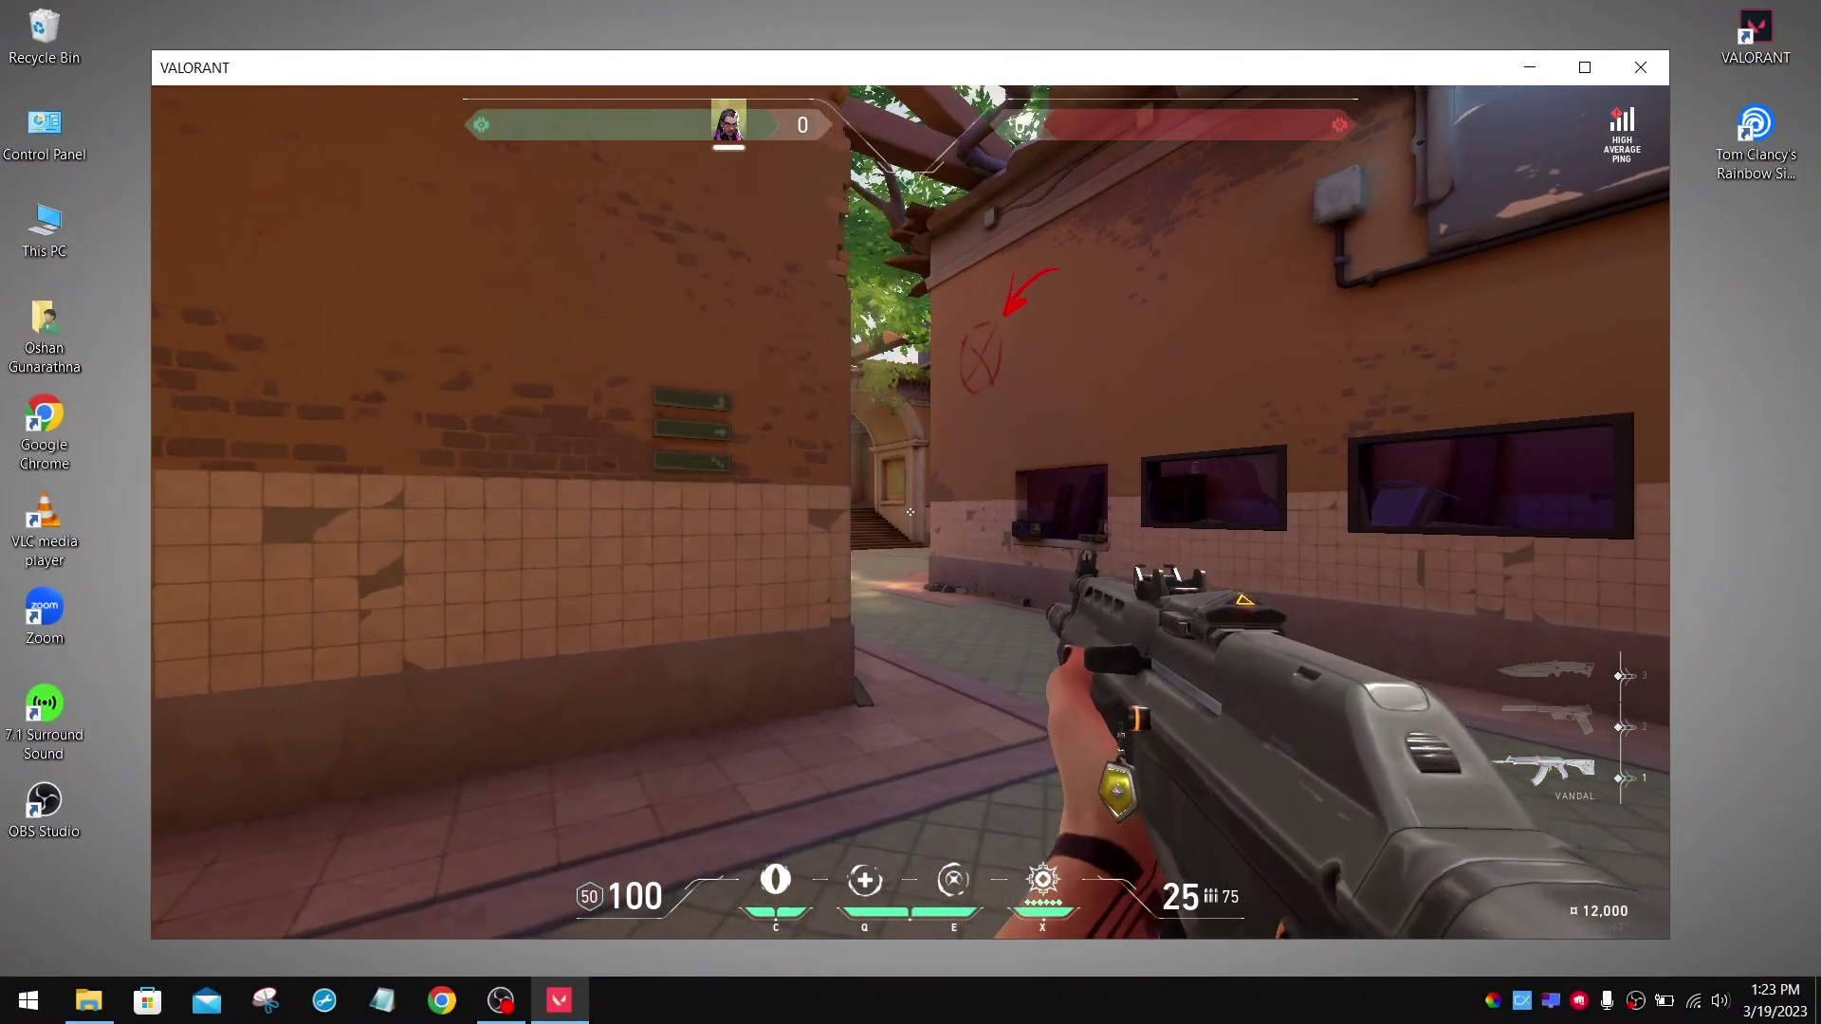
Walk into the Valorant spike defuse practice and start defusing to benchmark the setting.
key("w")
key("w")
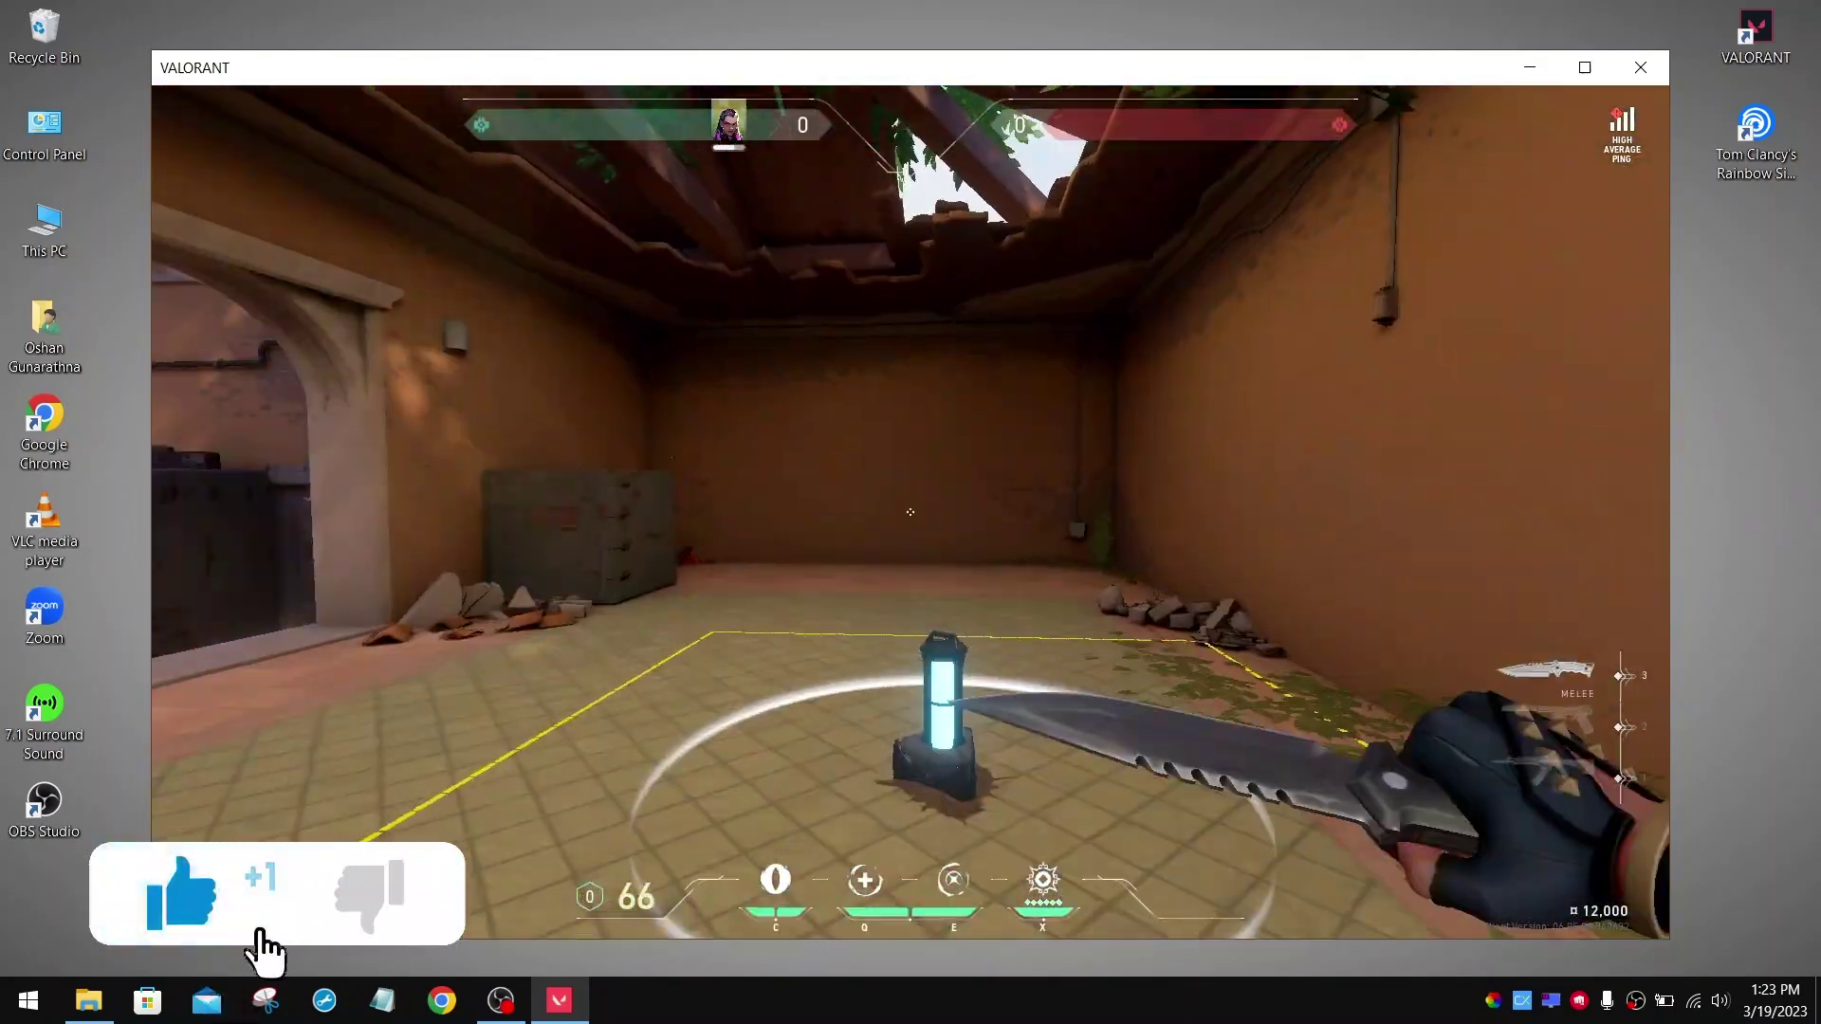
key("f")
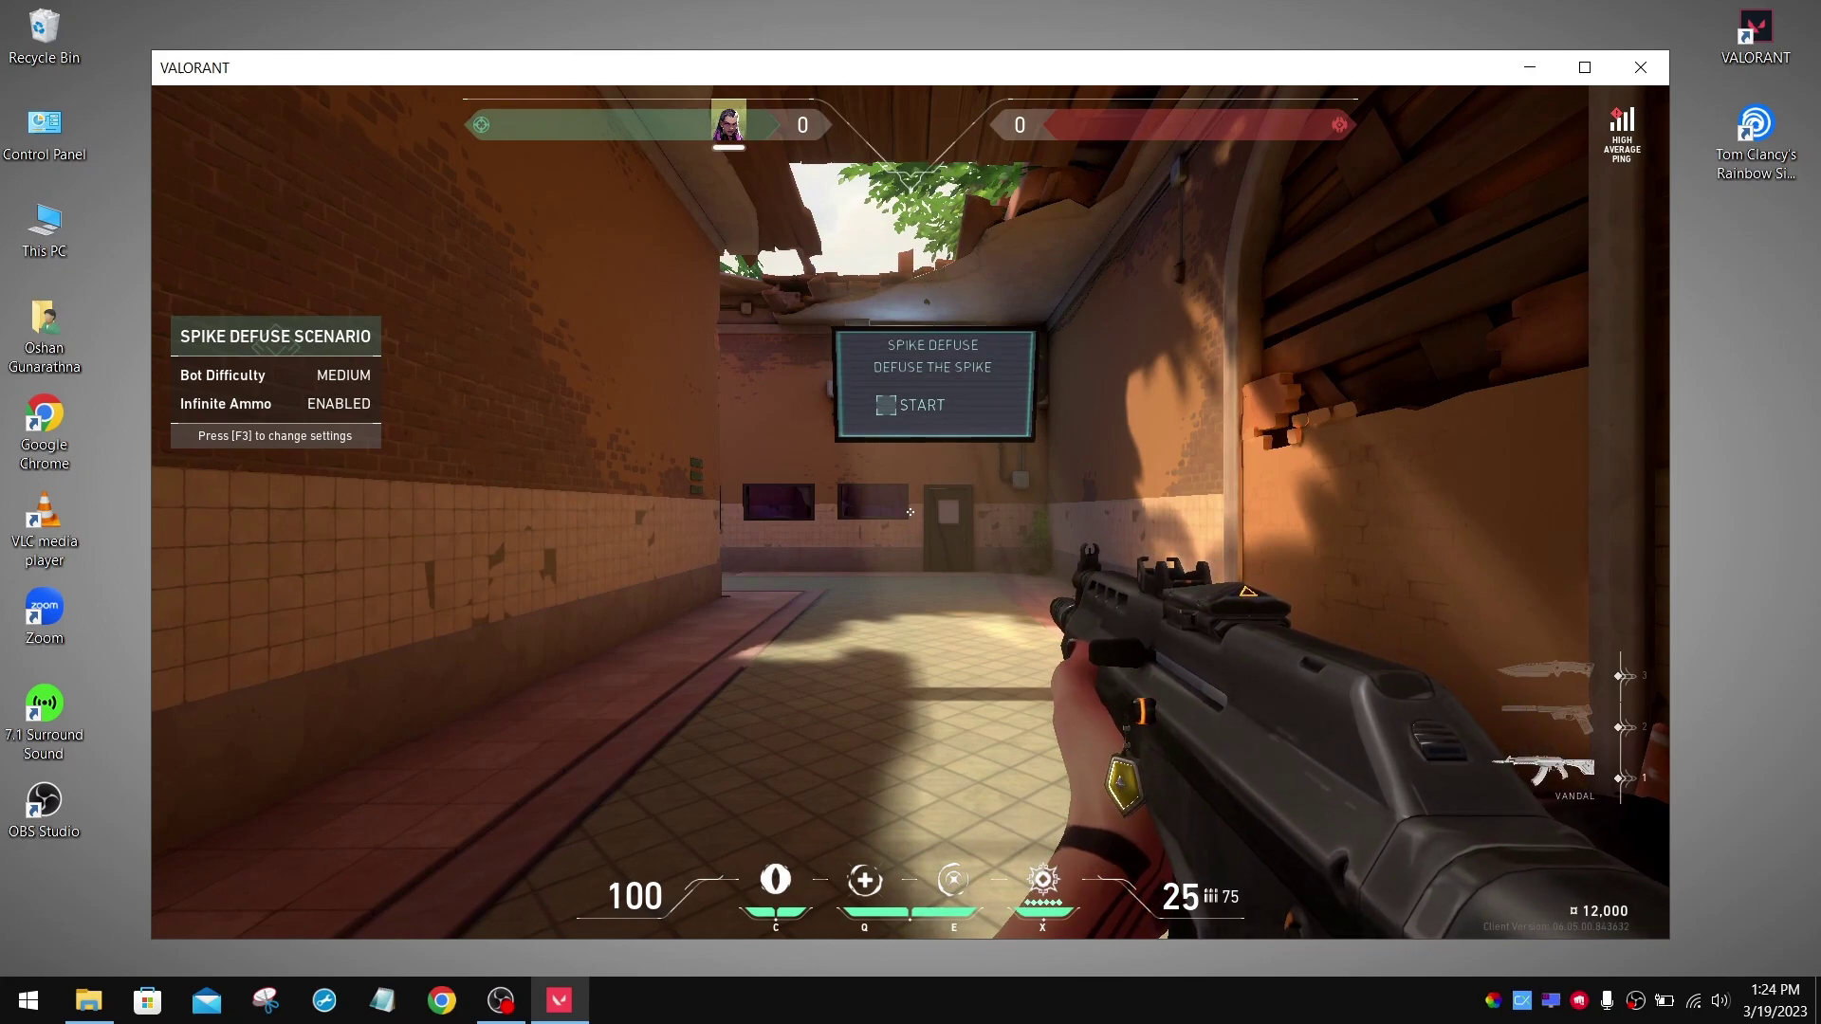
Bring up CapFrameX over the game and open the analysis of the 13:24:12 capture.
left_click(1517, 1000)
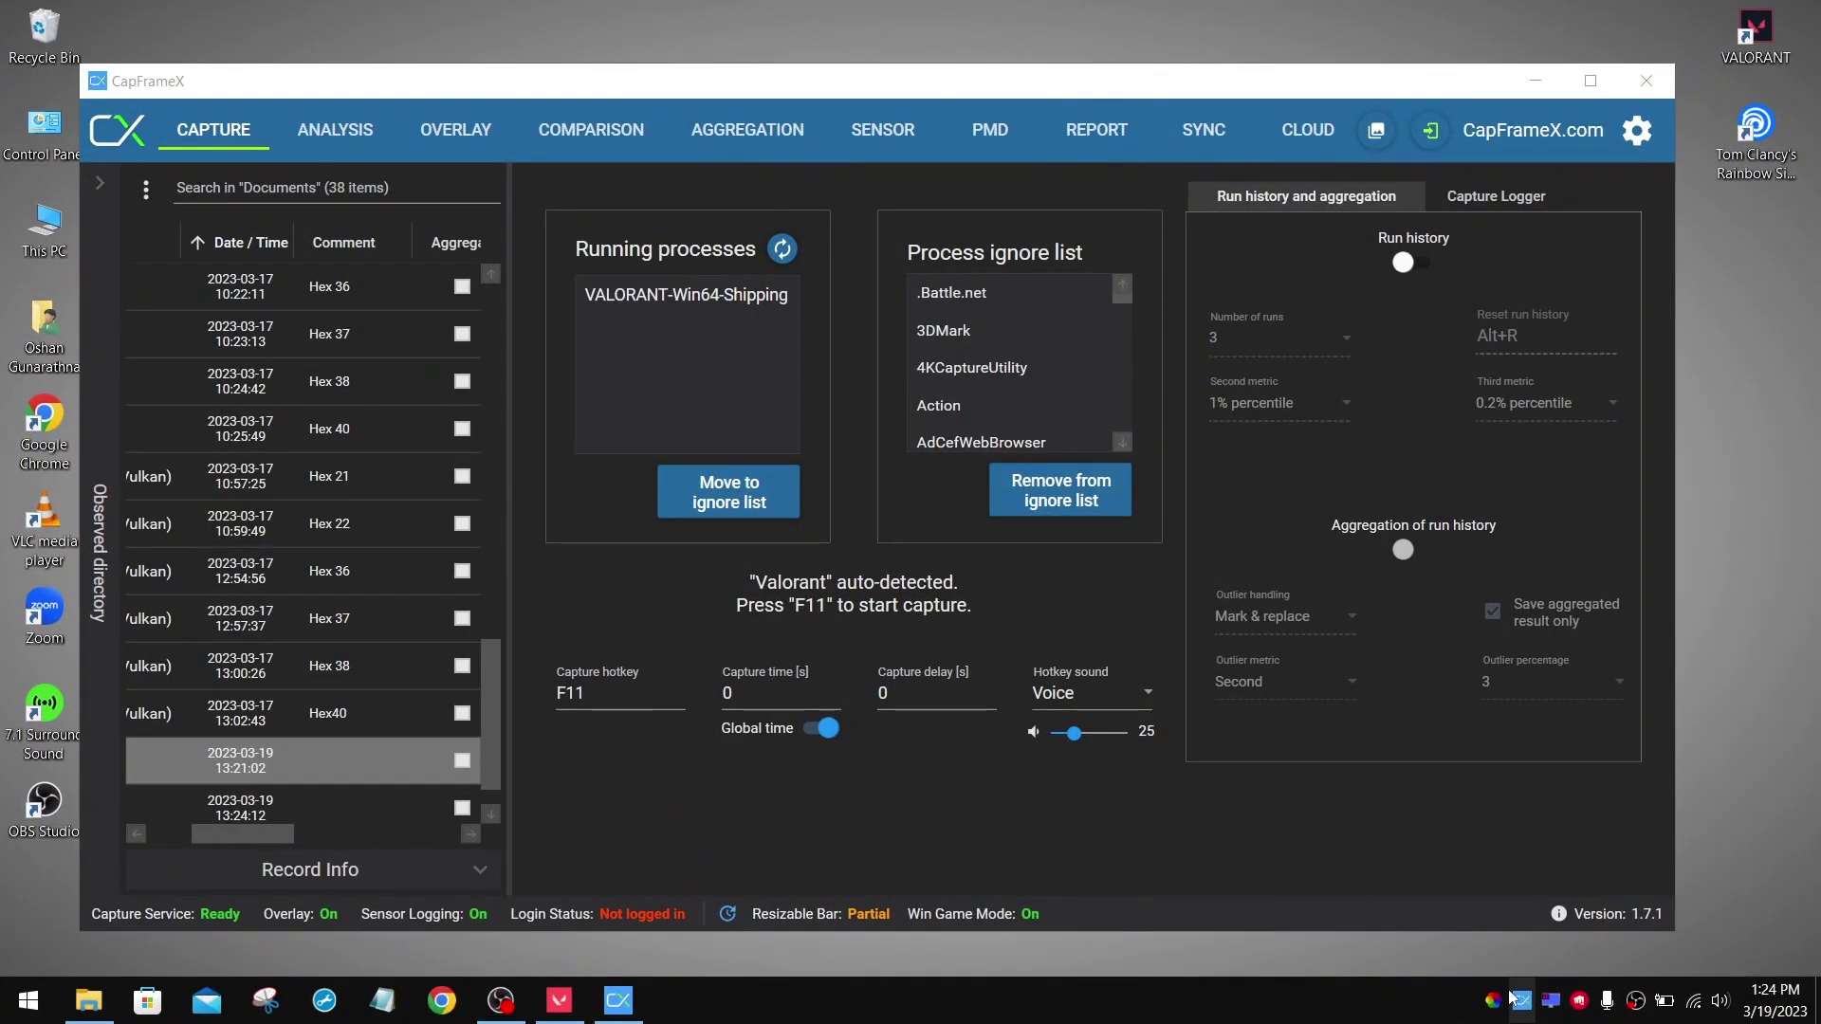
scroll(379, 600, "down", 1)
double_click(353, 764)
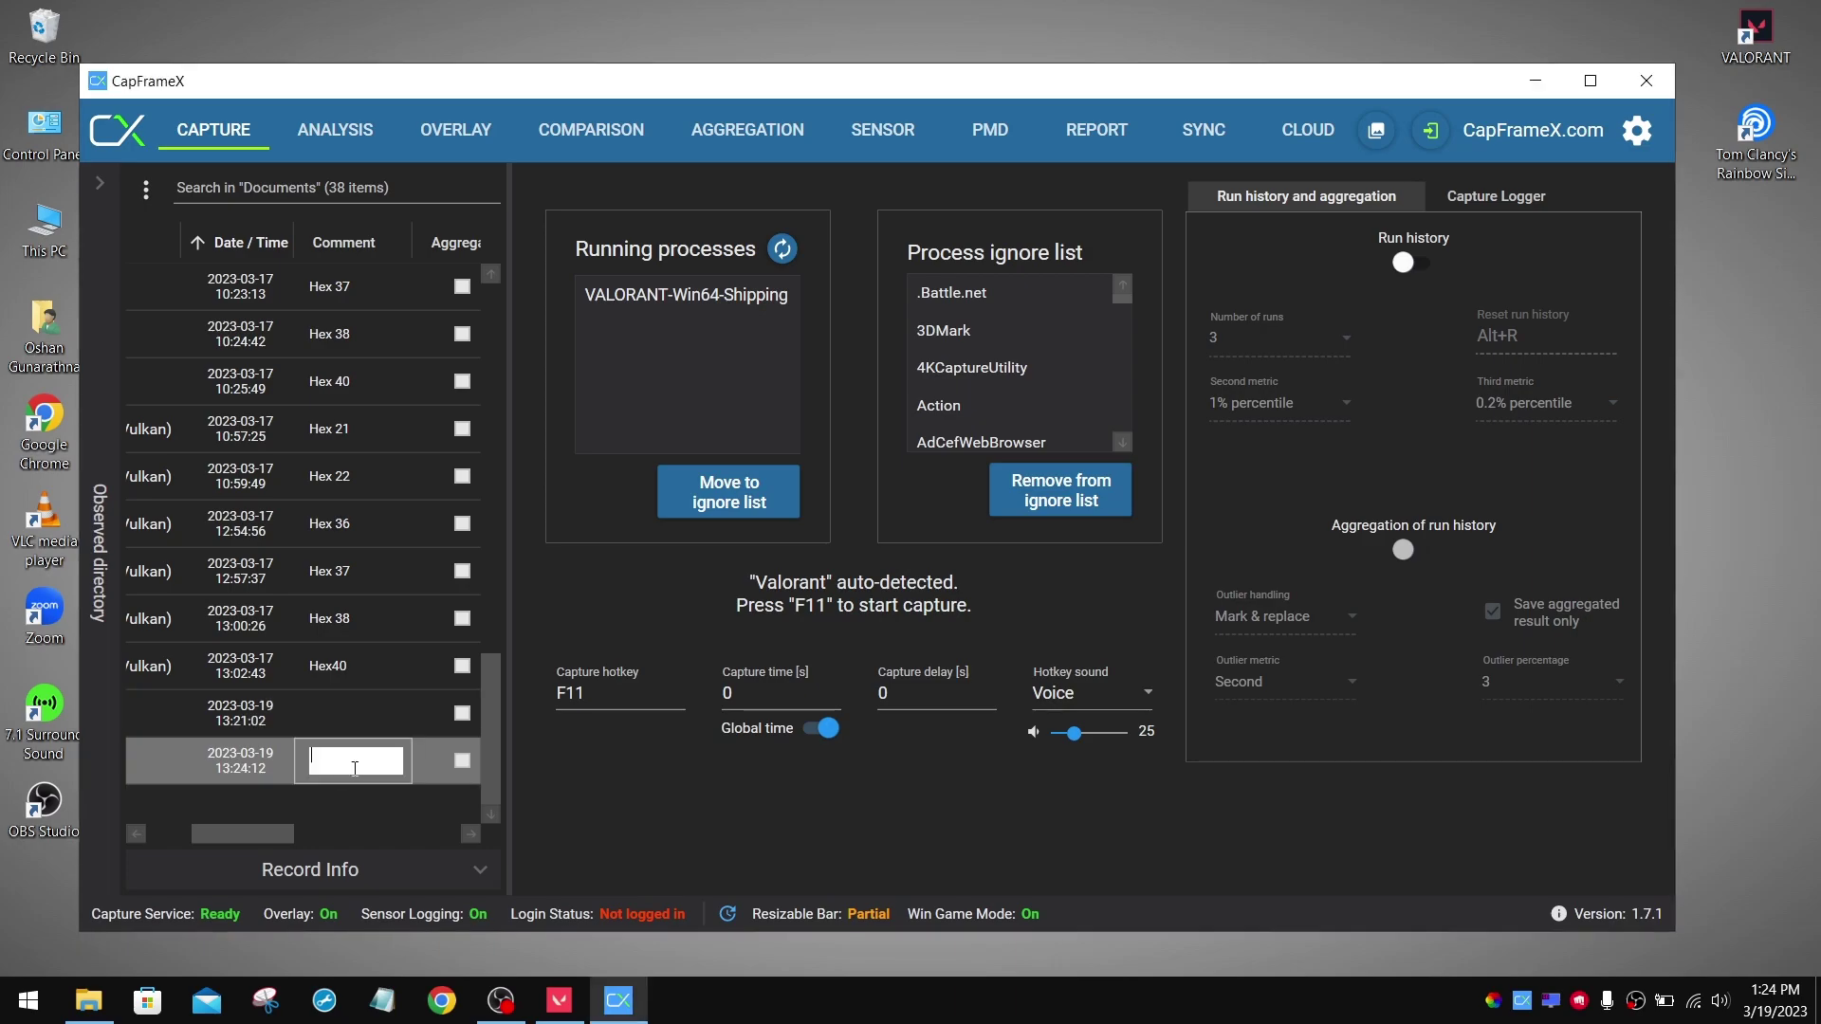
left_click(219, 766)
mouse_move(220, 840)
left_mouse_down()
mouse_move(157, 844)
mouse_move(250, 839)
left_mouse_up()
double_click(410, 767)
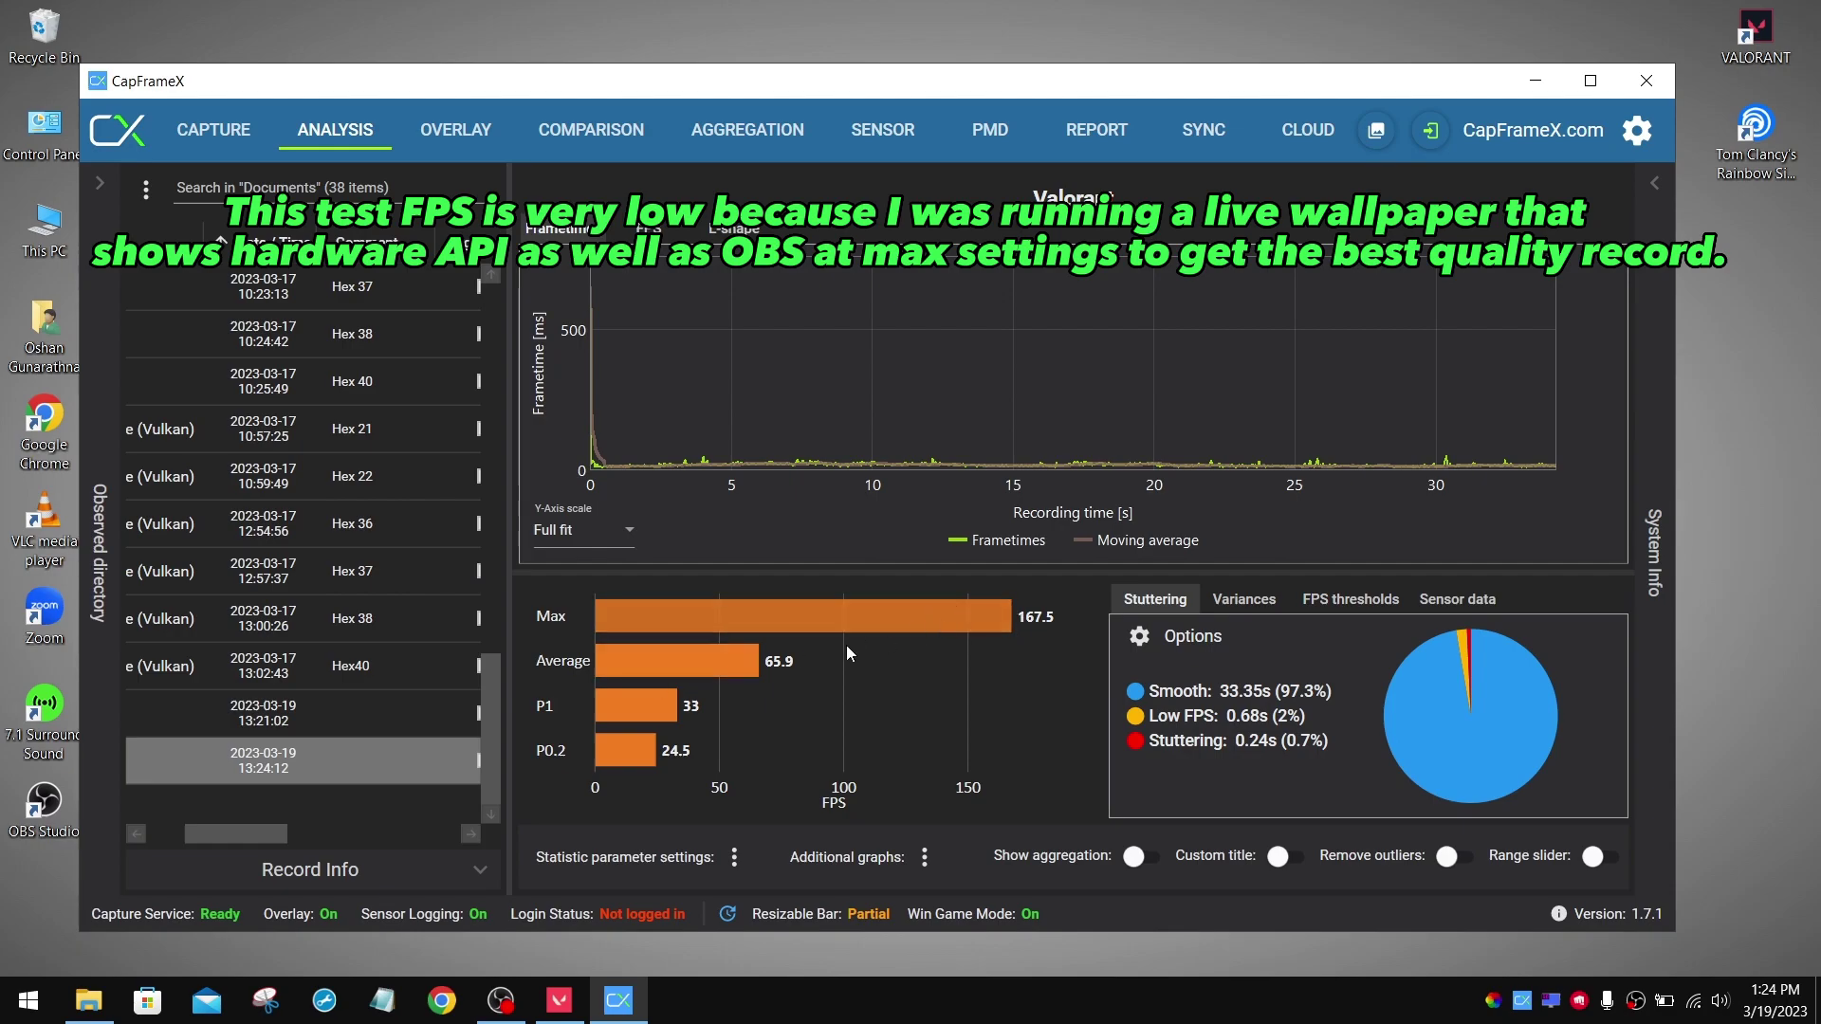
Add 1% low average and 99% percentile bars to the FPS chart.
left_click(734, 858)
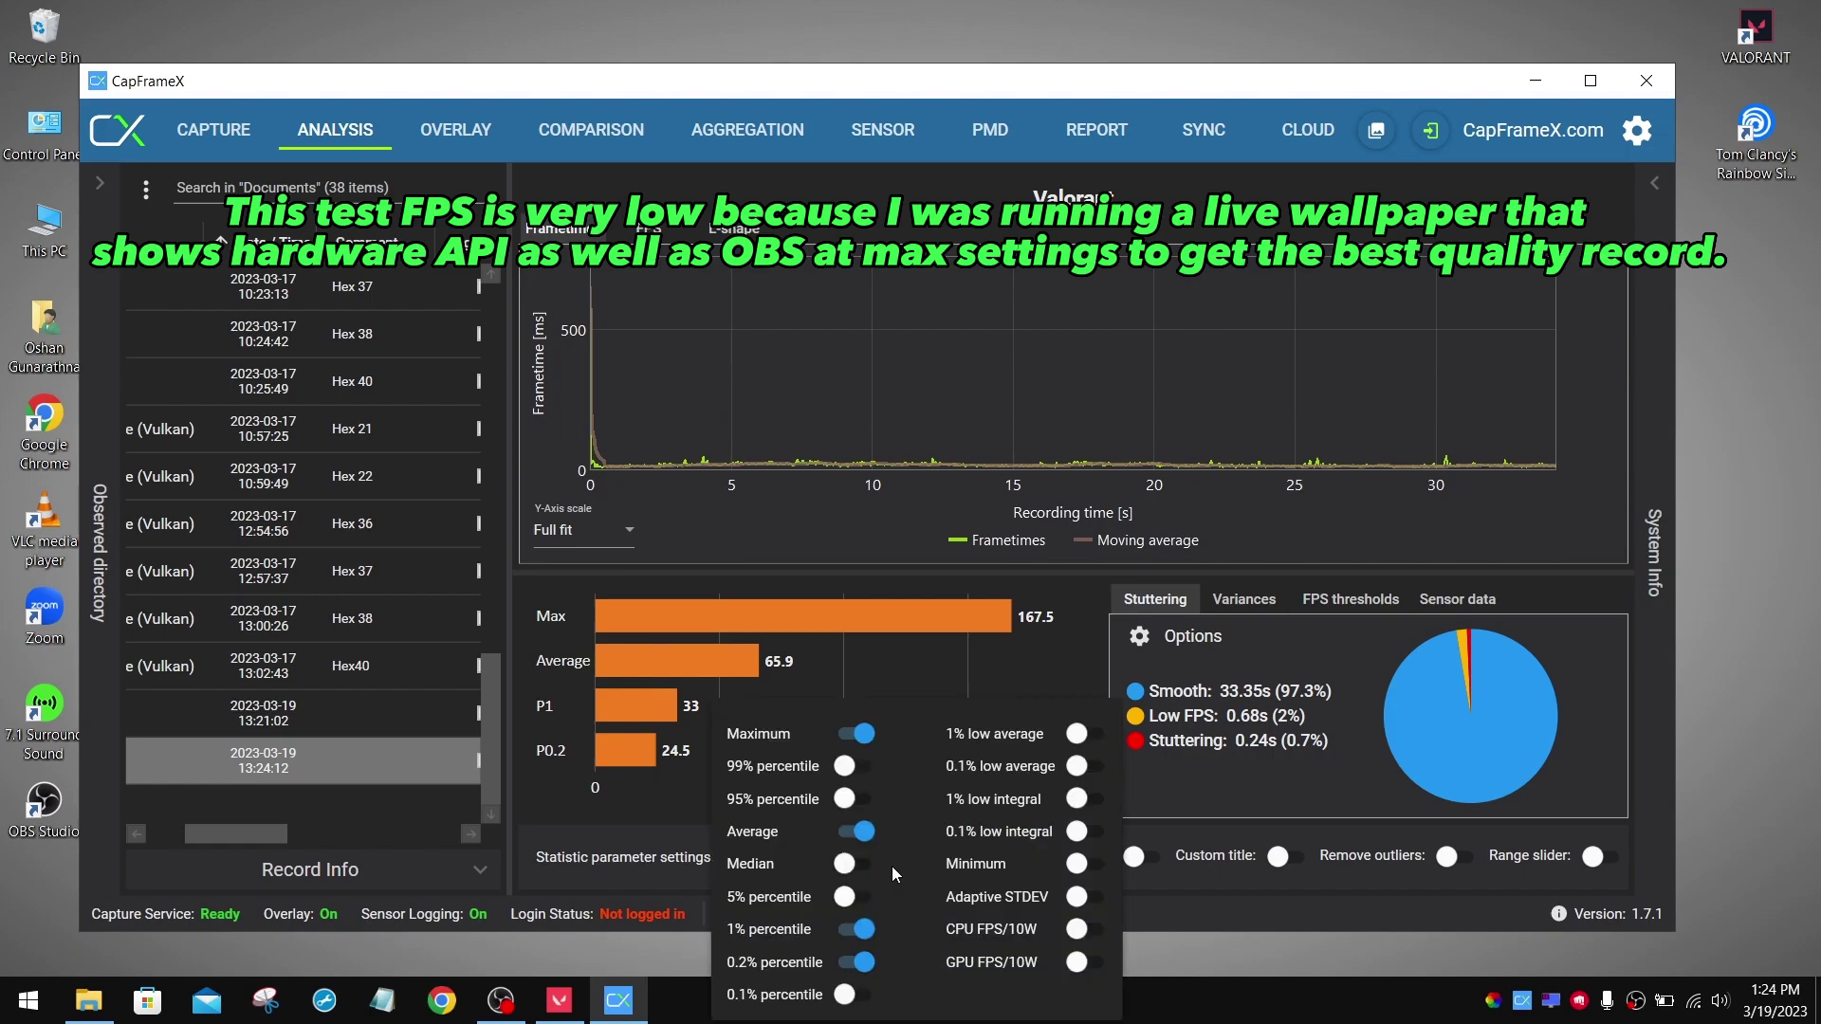
left_click(1074, 733)
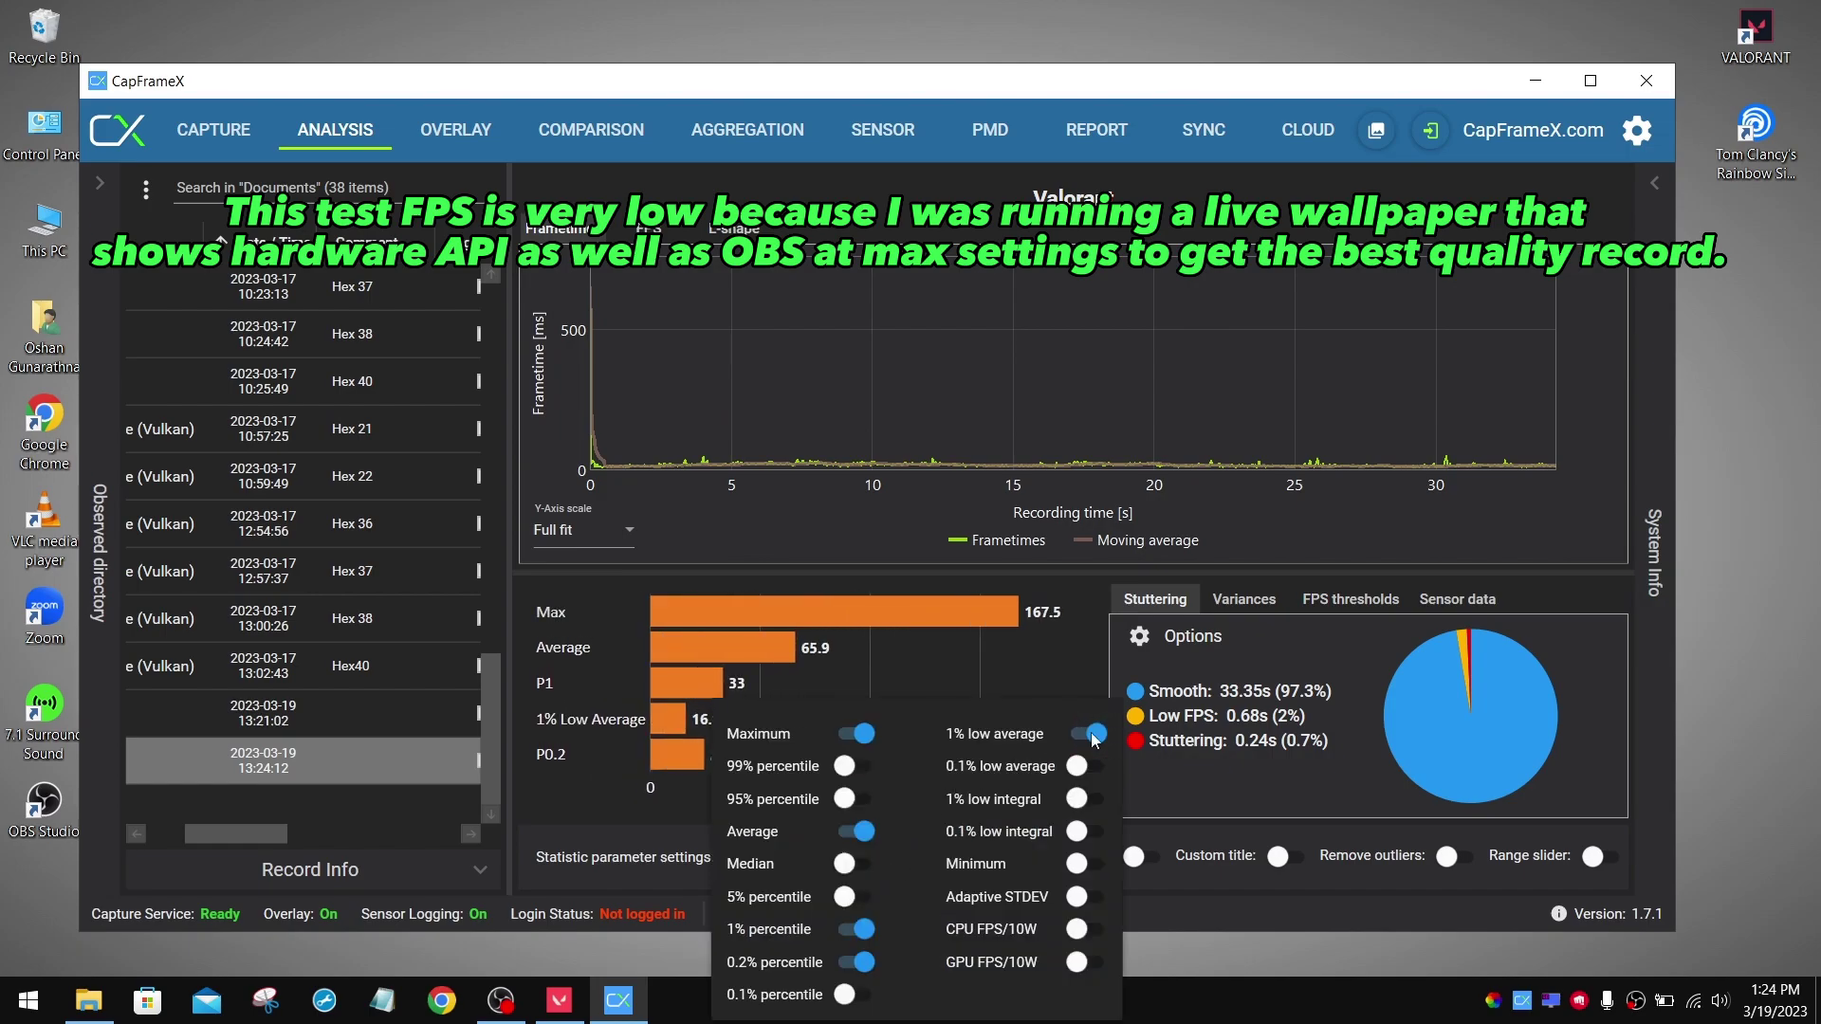
left_click(859, 765)
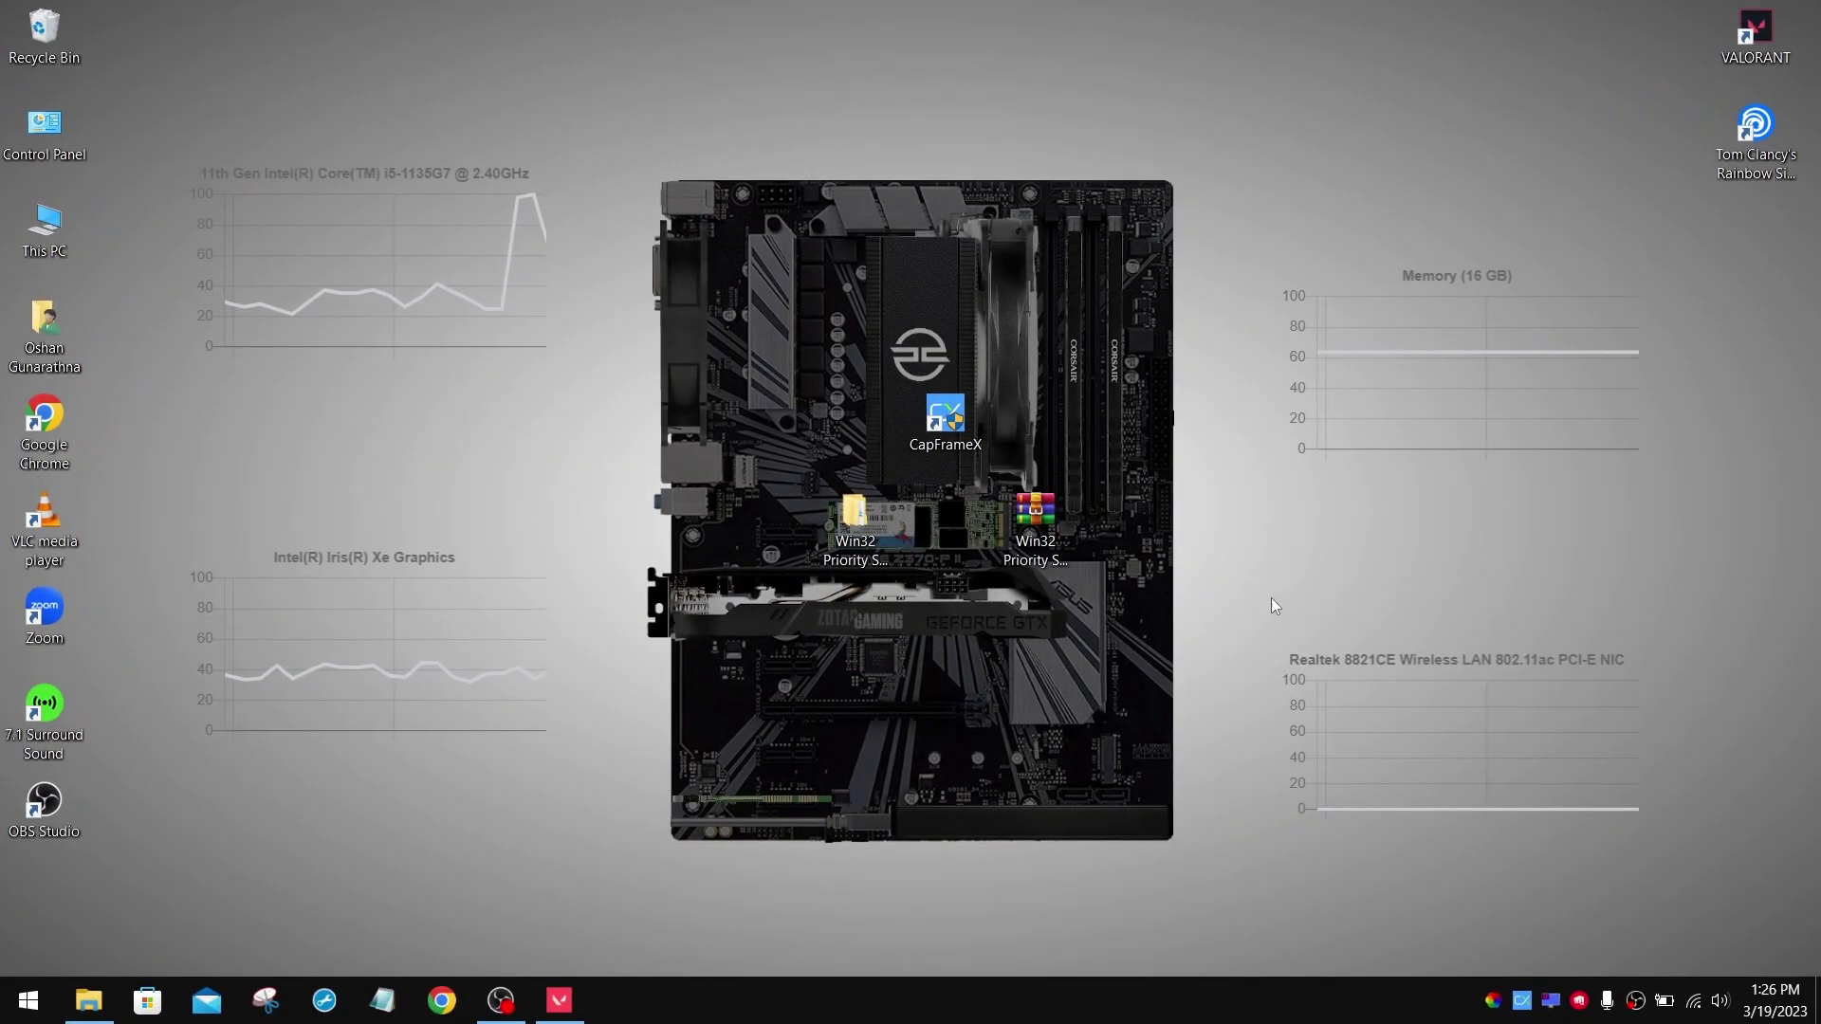
Restore the Long, Variable folder window and merge 15 Hex into the registry.
left_click(100, 1000)
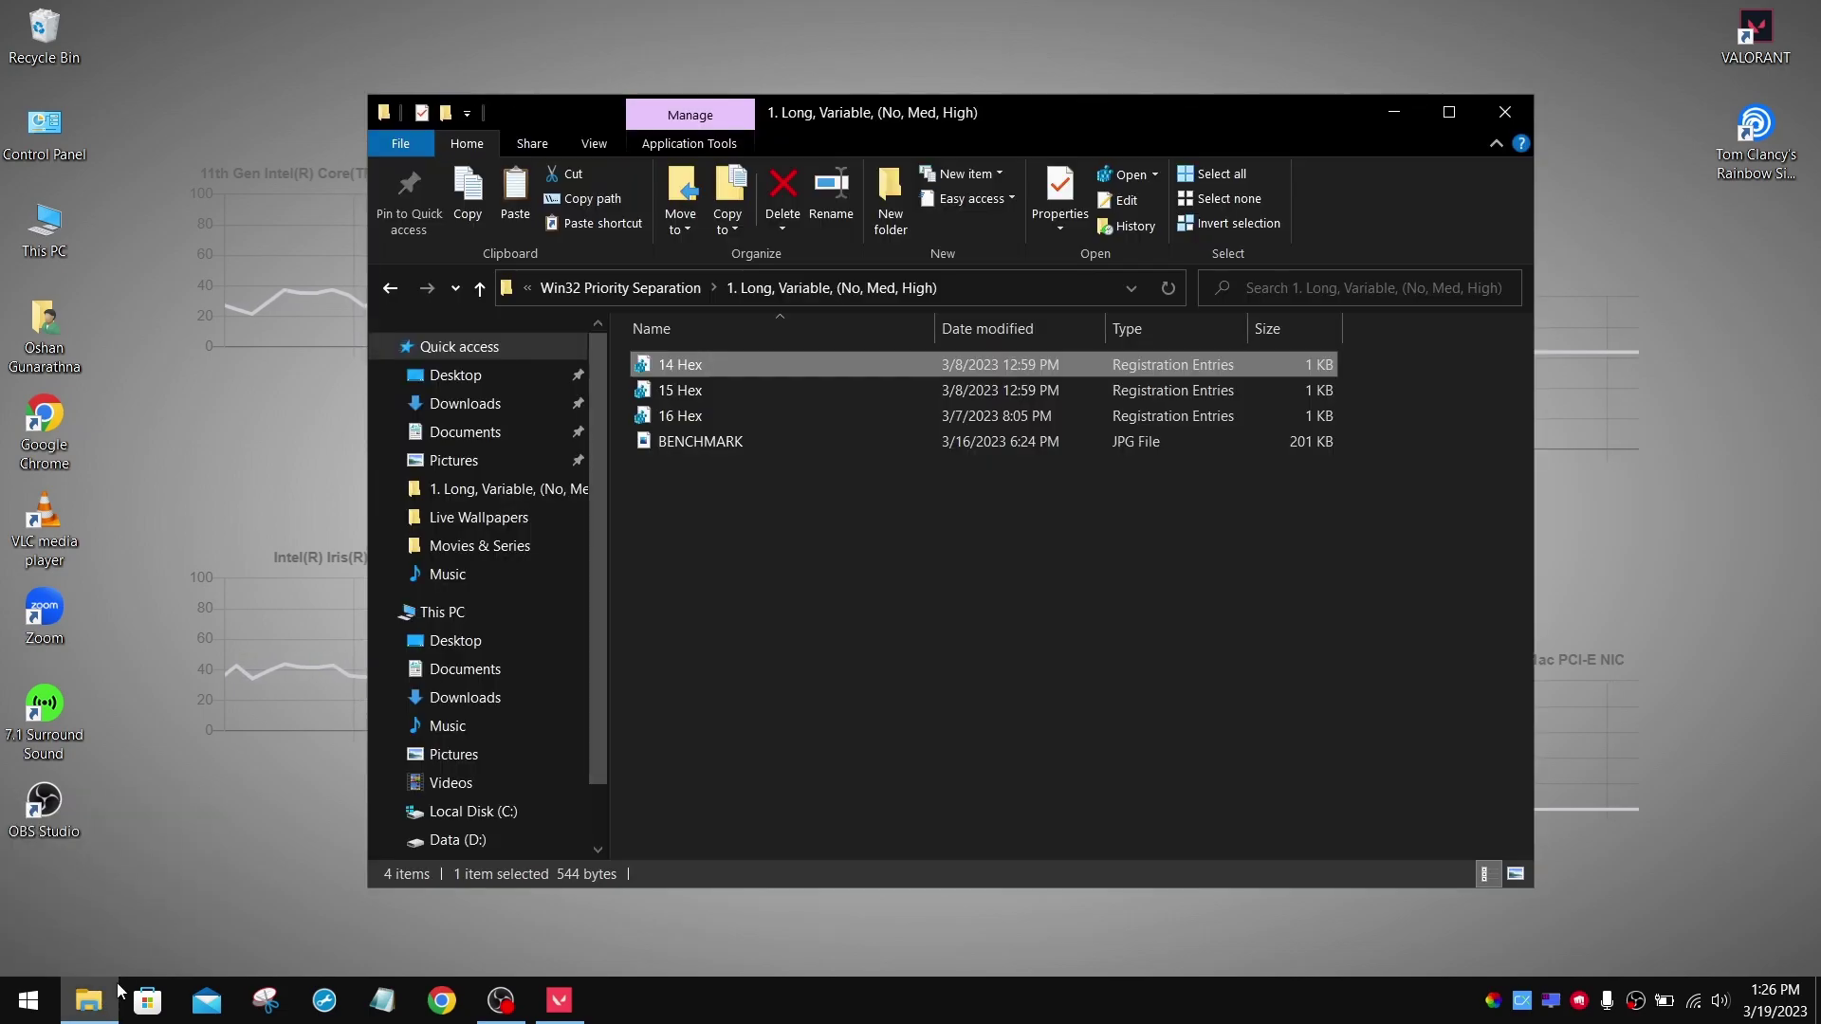
double_click(725, 389)
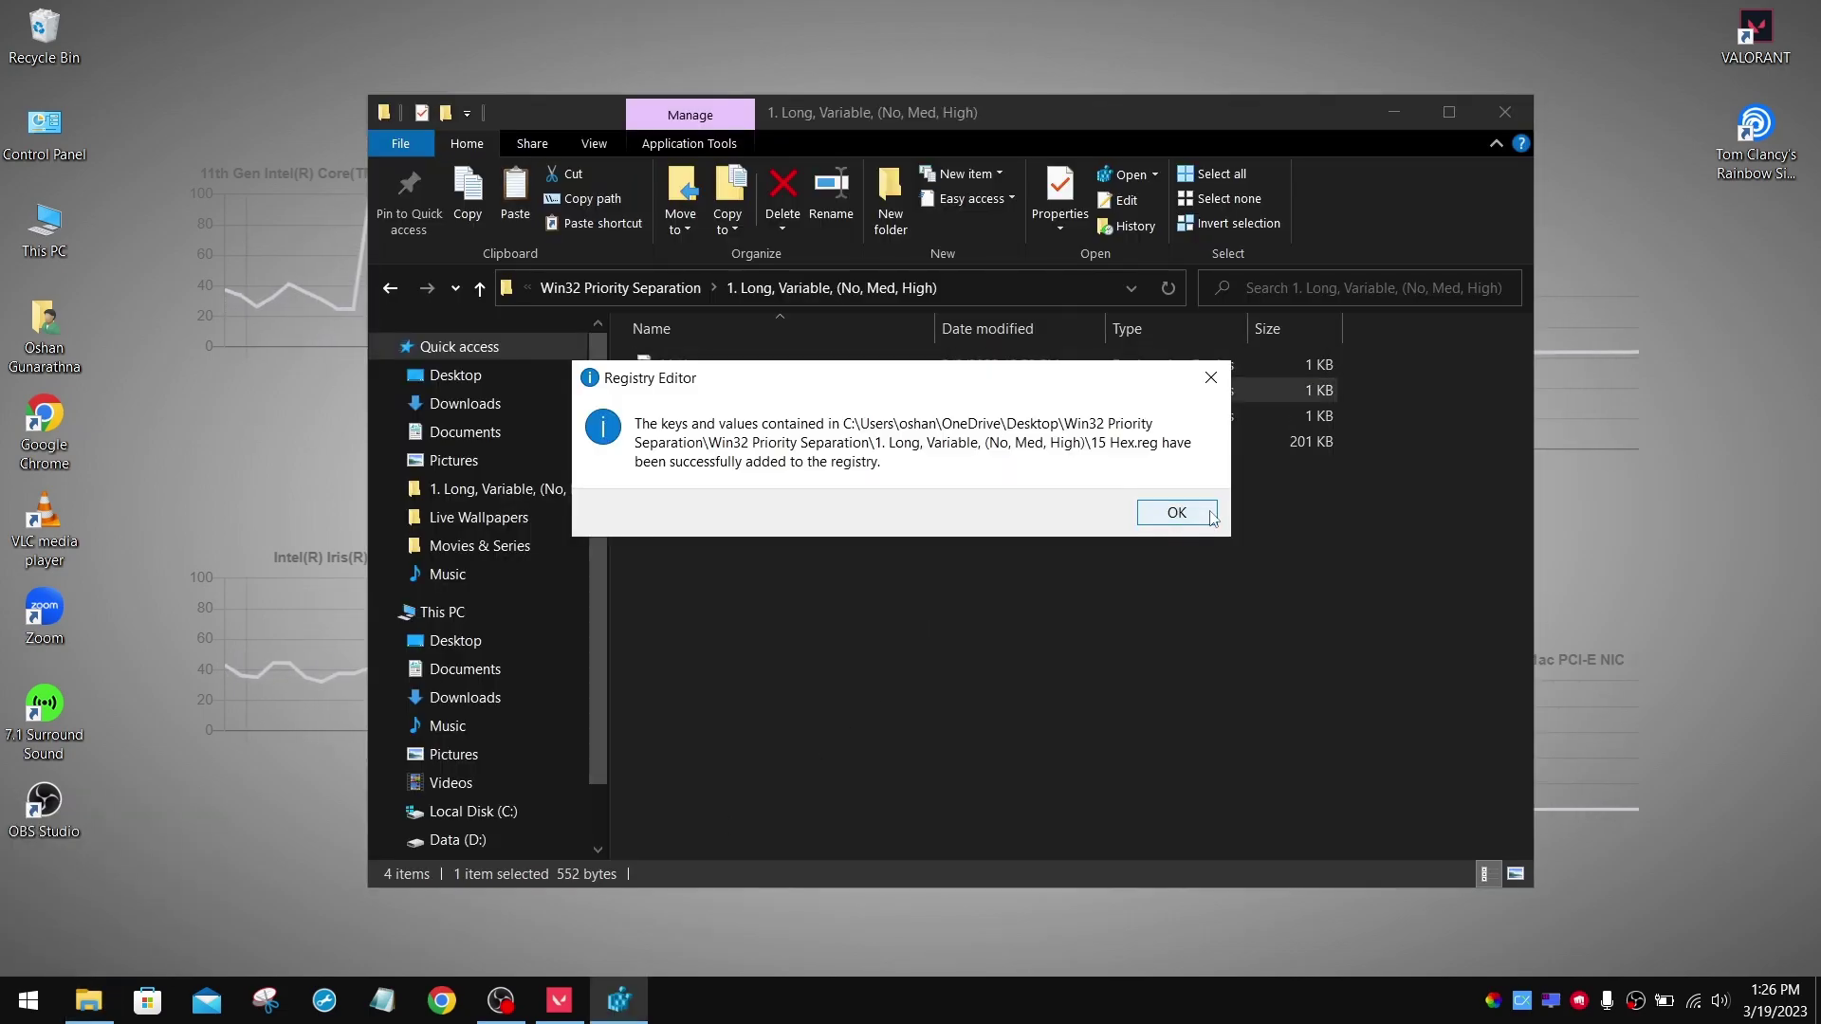
left_click(1204, 512)
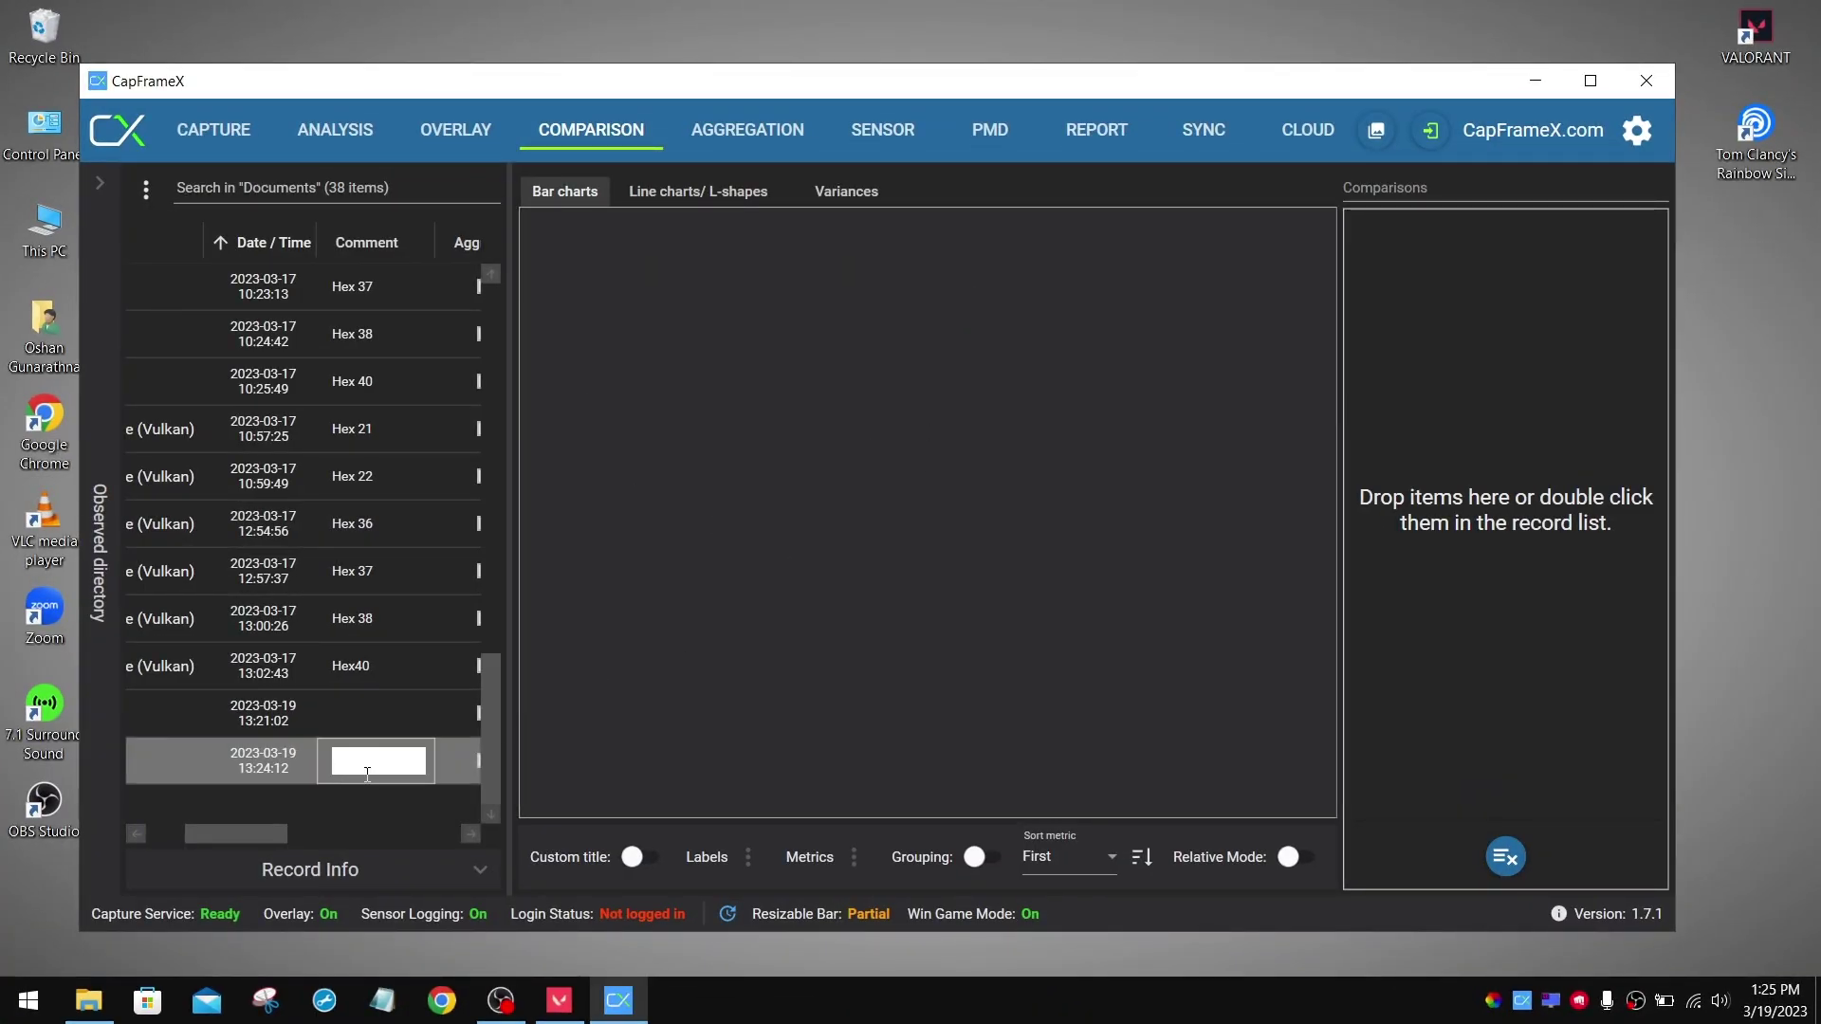
Label the 13:24:12 capture 'Hex 14' and add it to the comparison chart.
type("Hex 1")
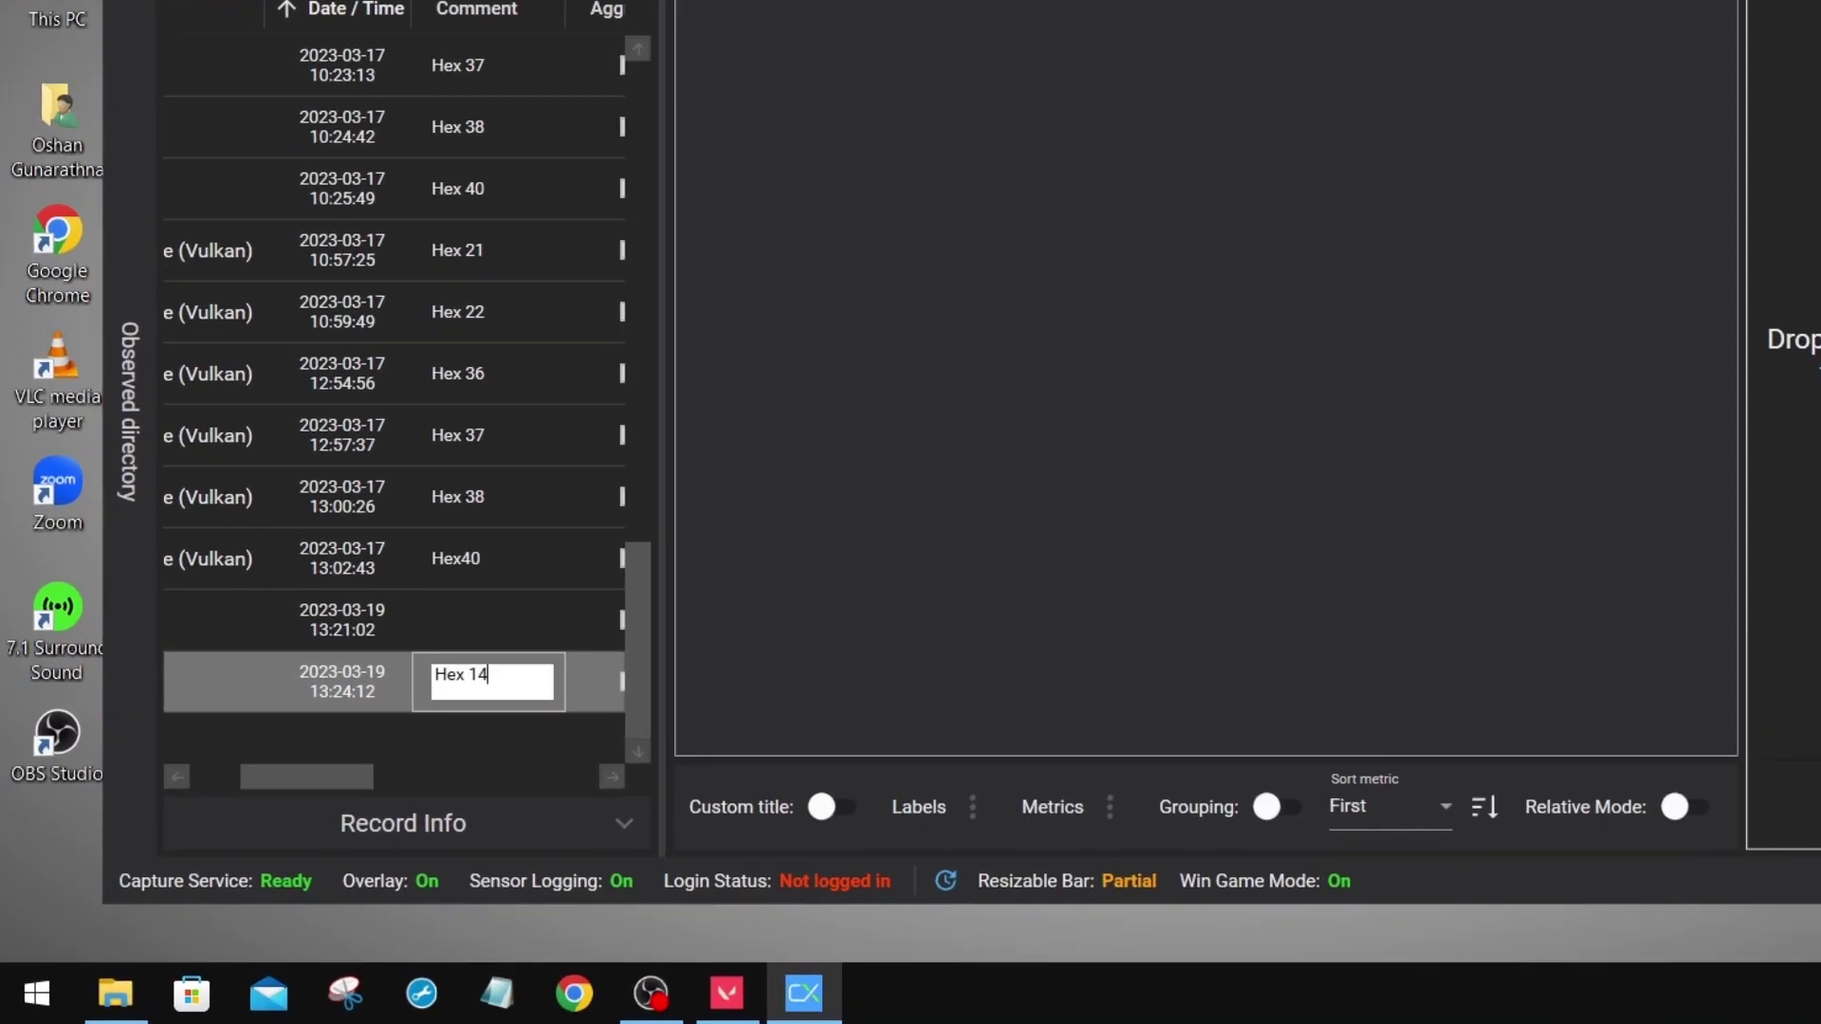
type("4")
key("Return")
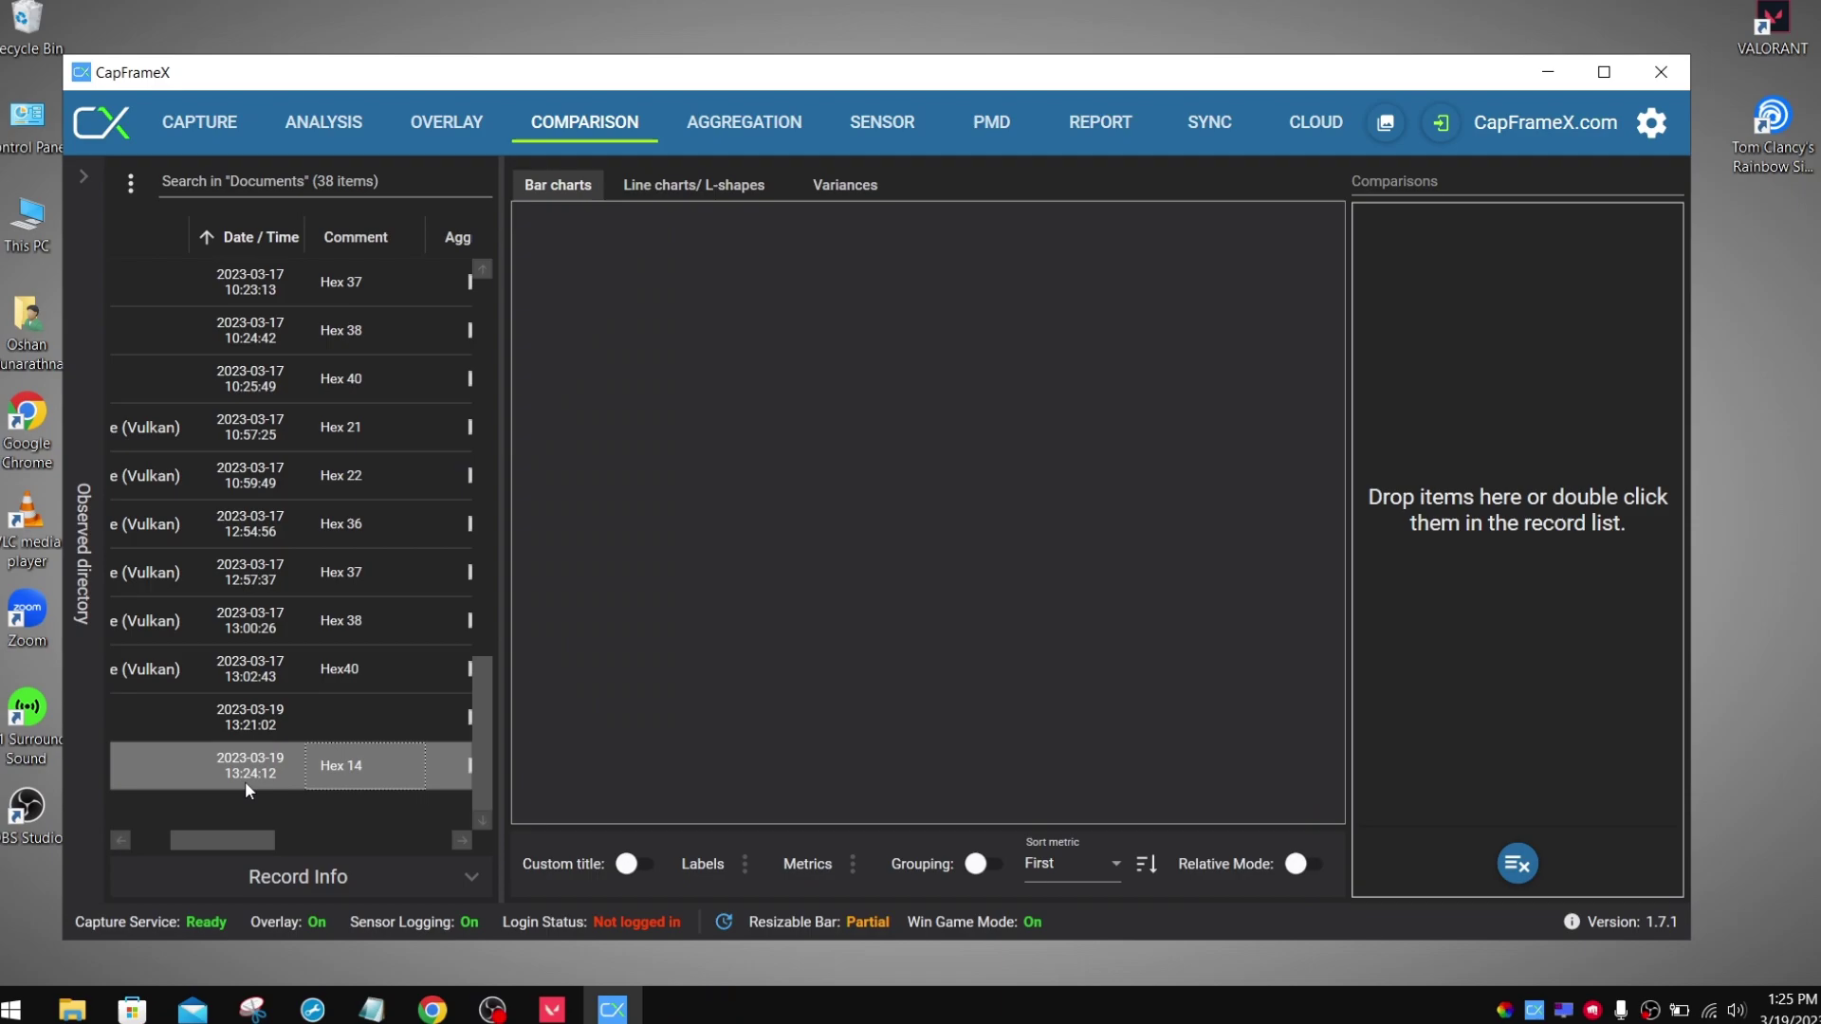
double_click(267, 765)
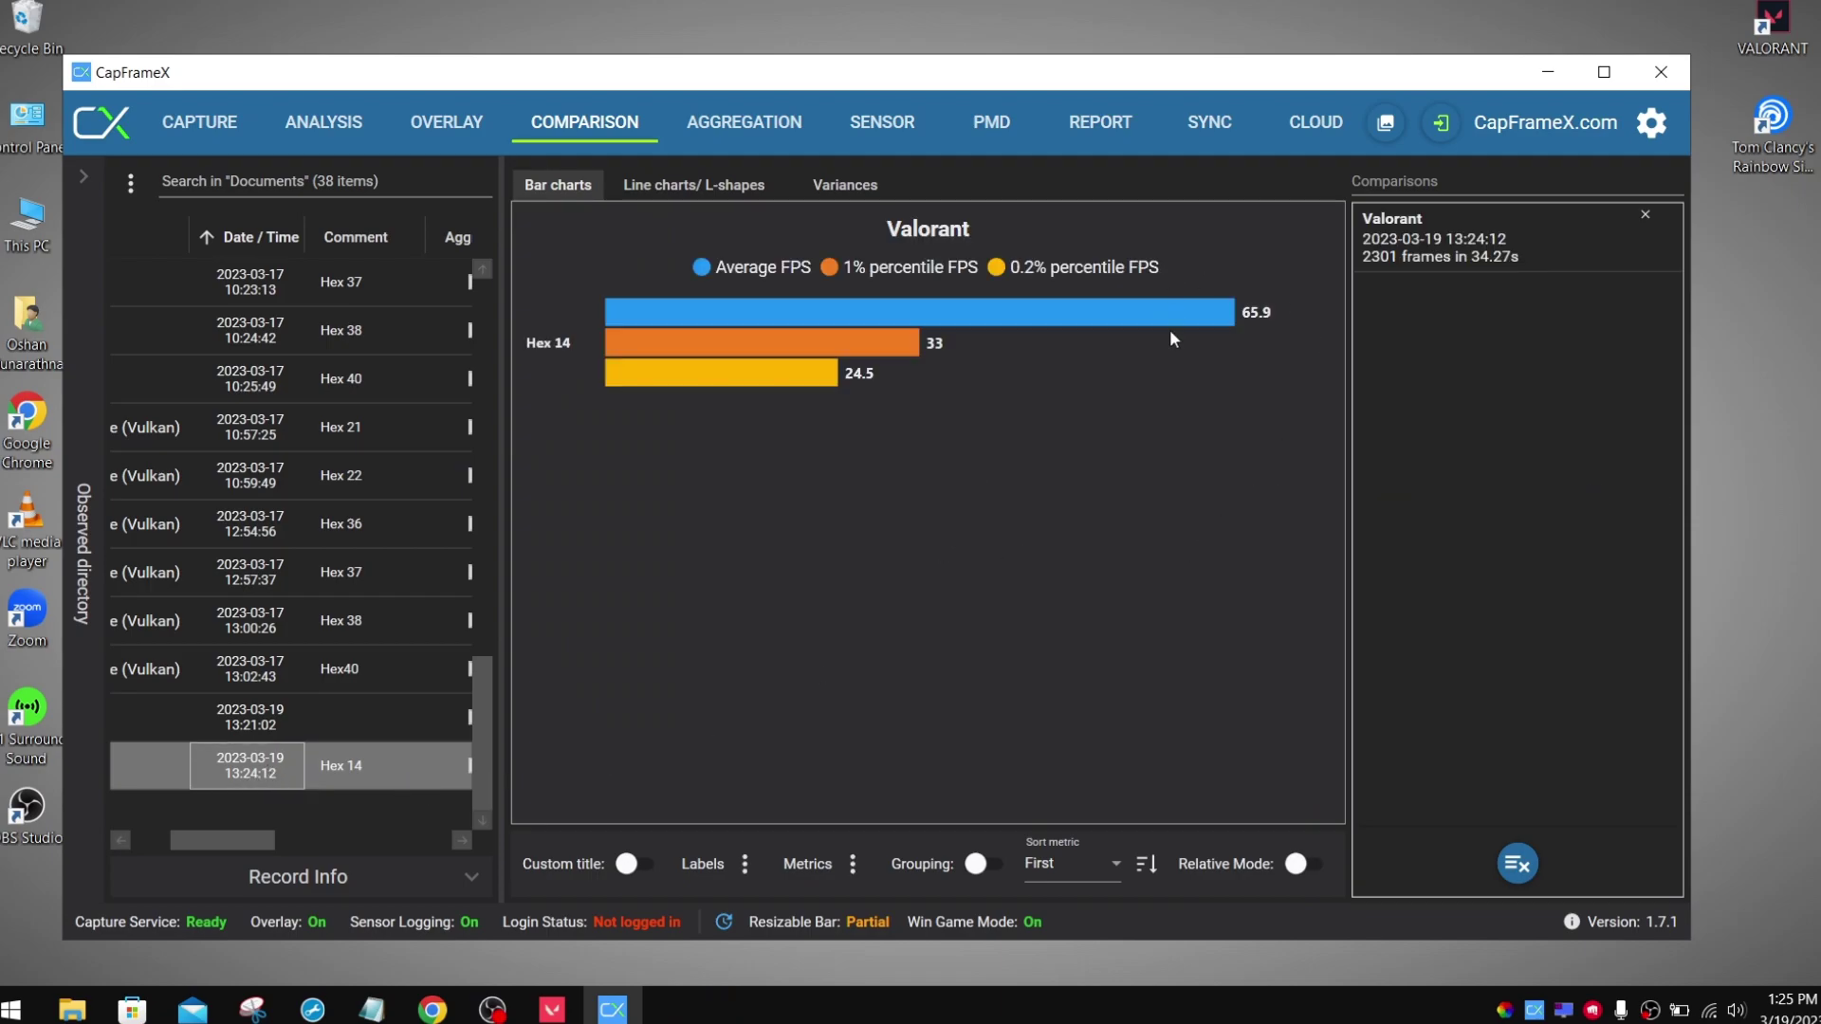
Set the chart's first metric to 99% percentile.
left_click(853, 864)
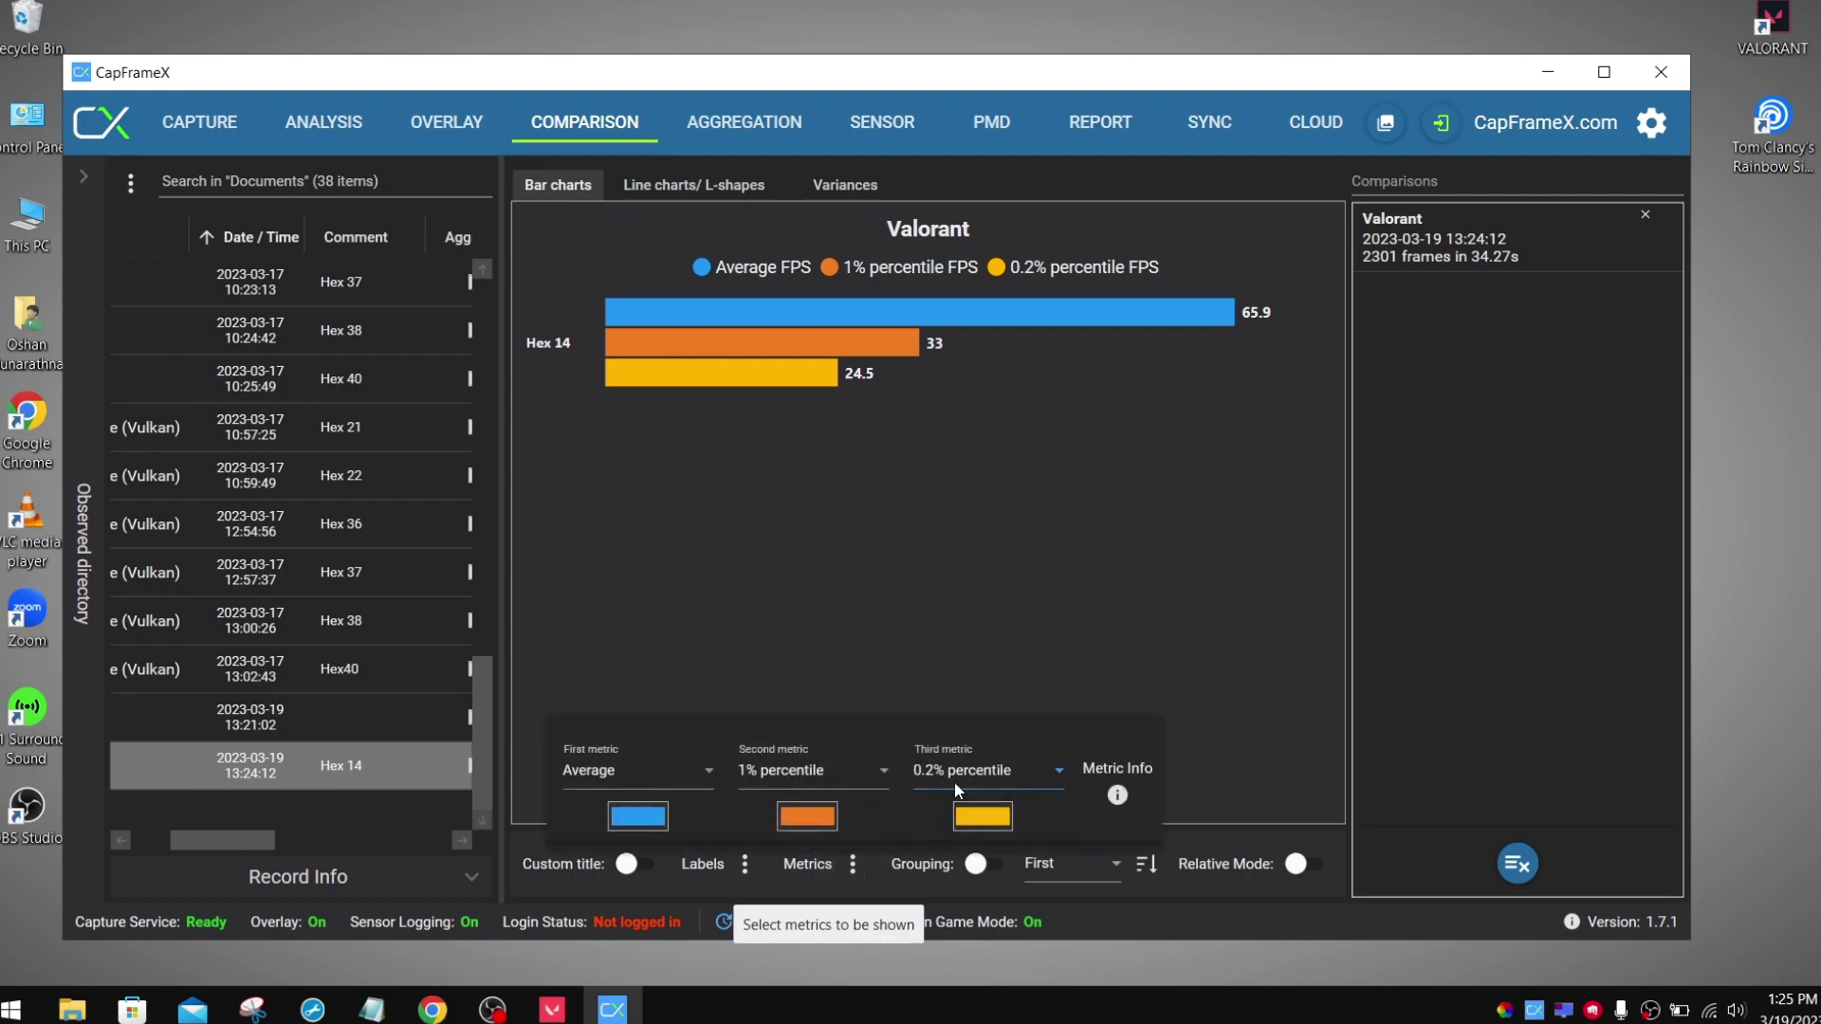
left_click(706, 770)
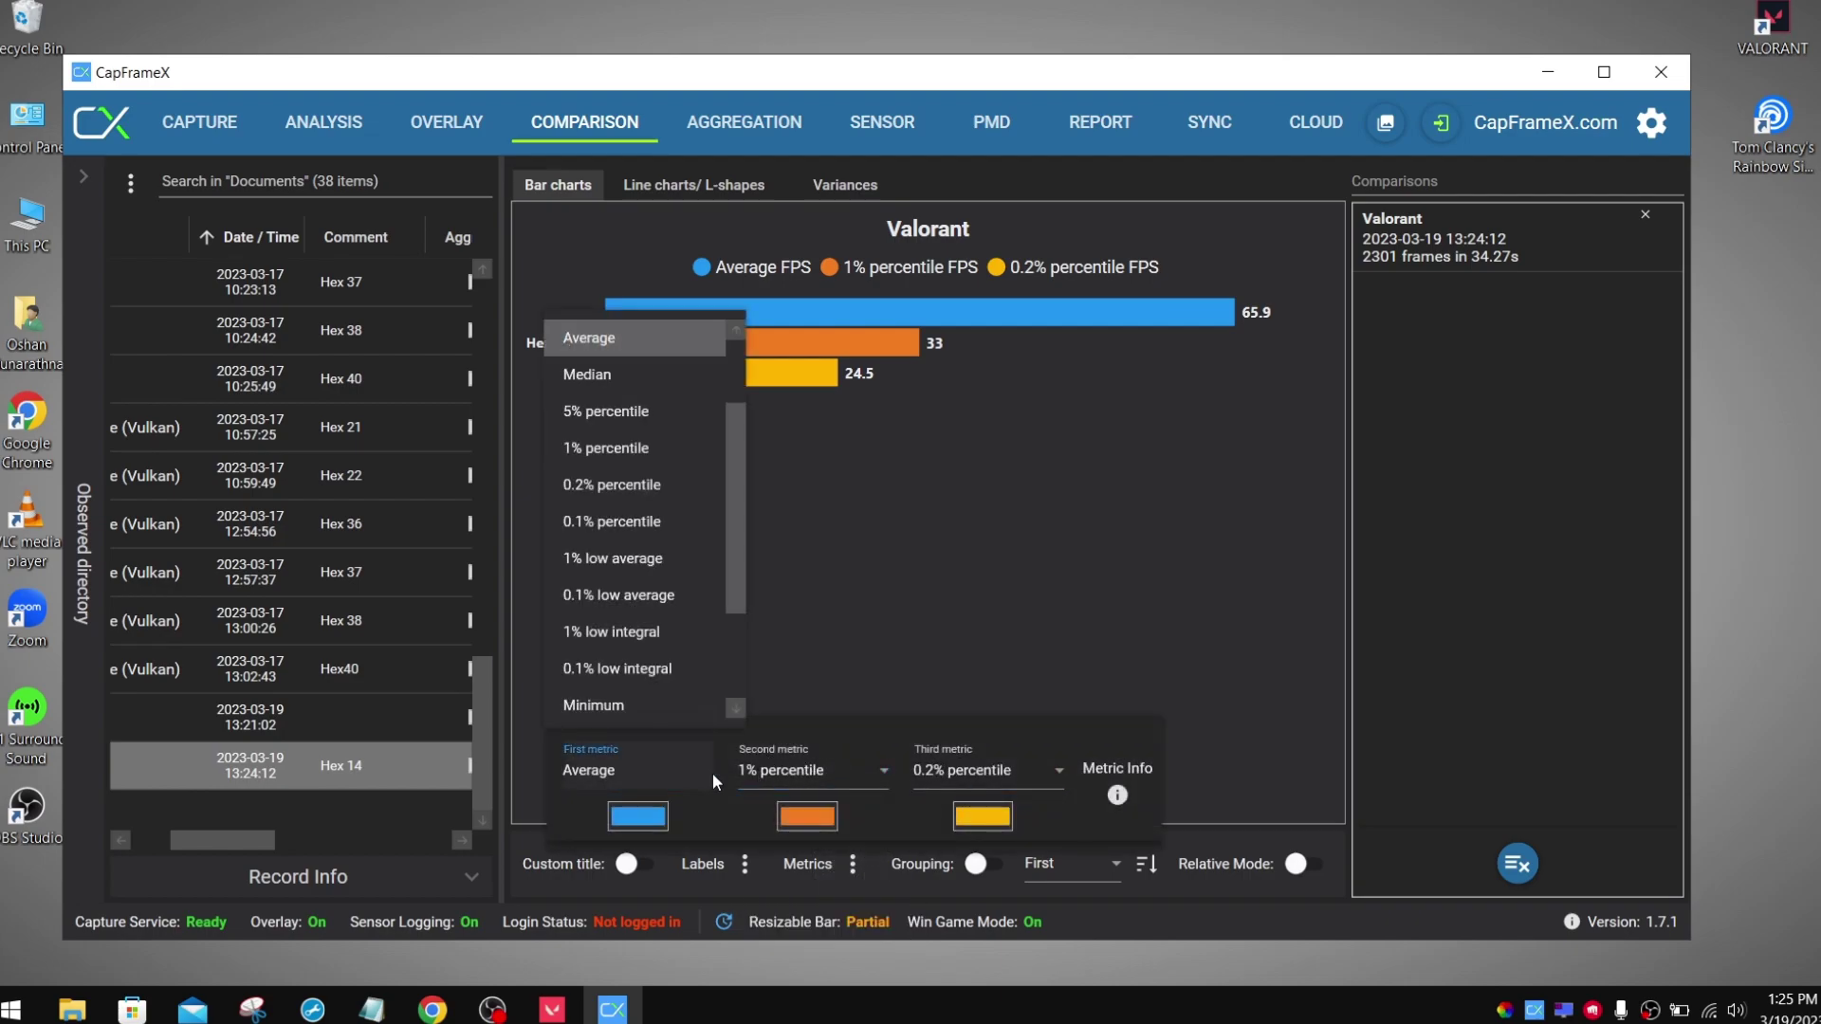
scroll(674, 401, "down", 2)
scroll(640, 375, "up", 2)
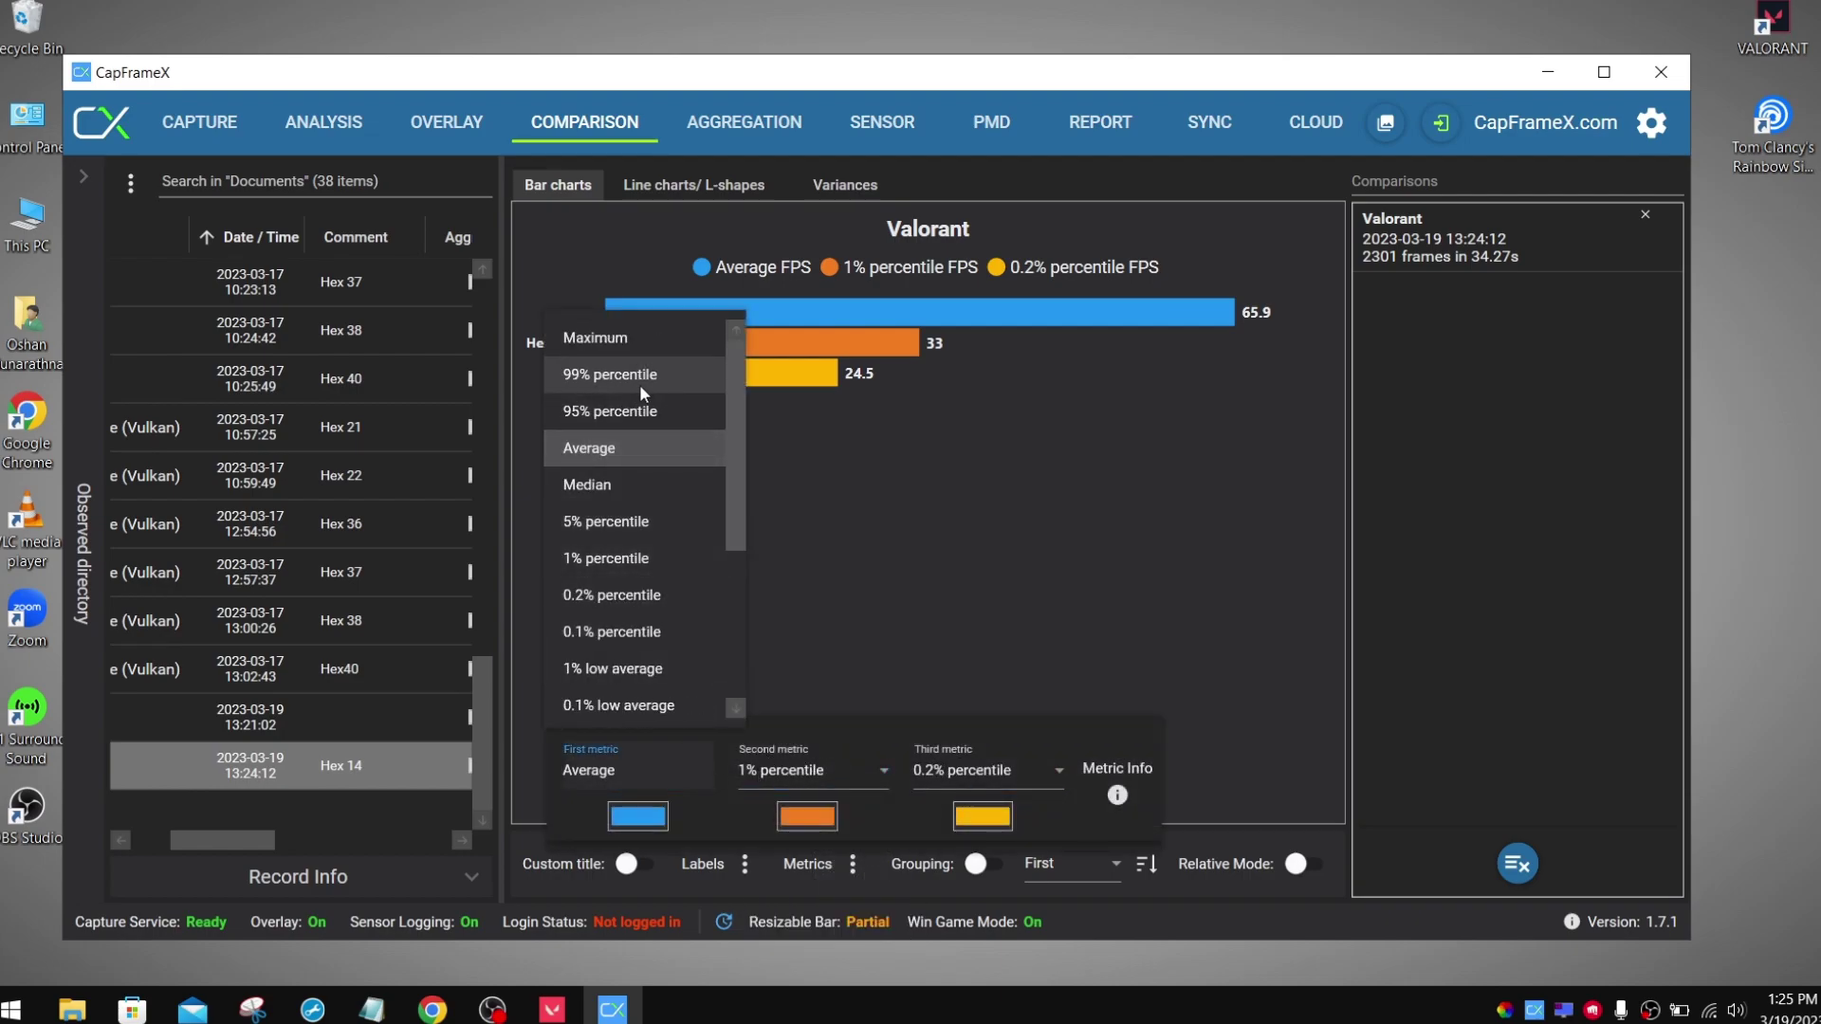
left_click(639, 378)
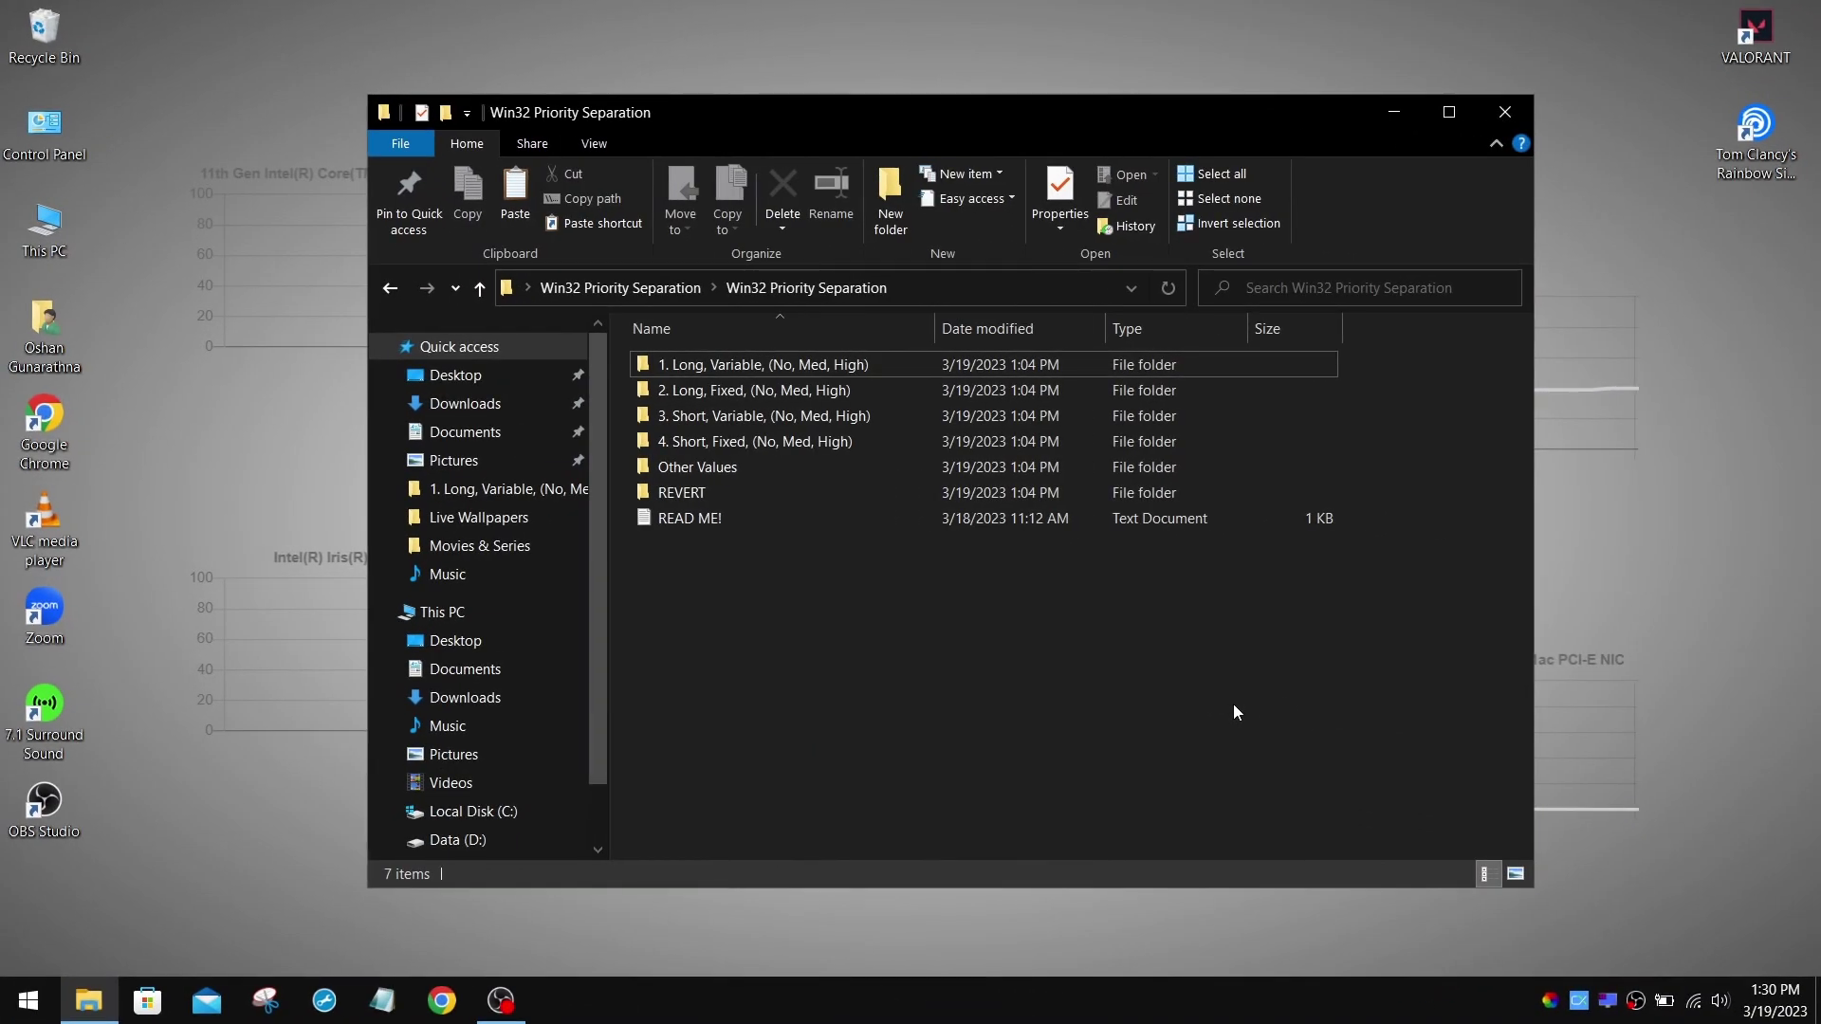
Open the Other Values folder containing the 21, 22, 36, 37, 38 and 40 Hex files.
left_click(725, 473)
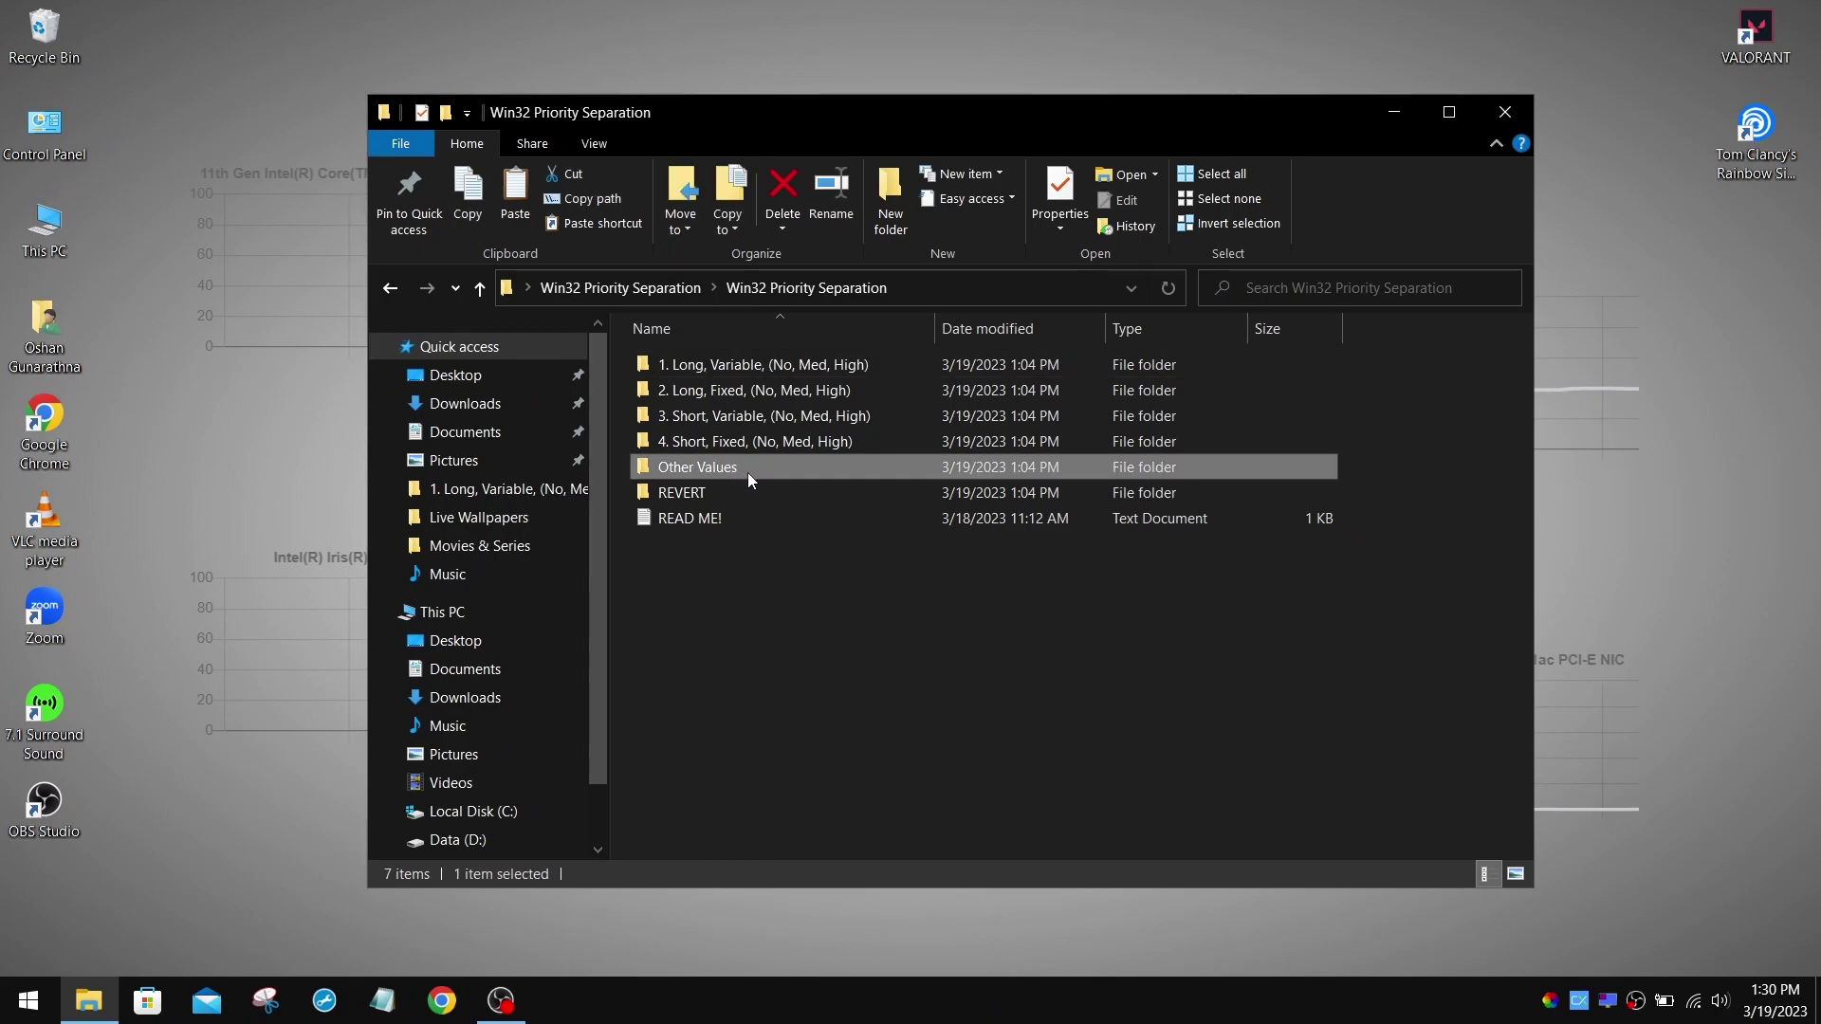
double_click(749, 471)
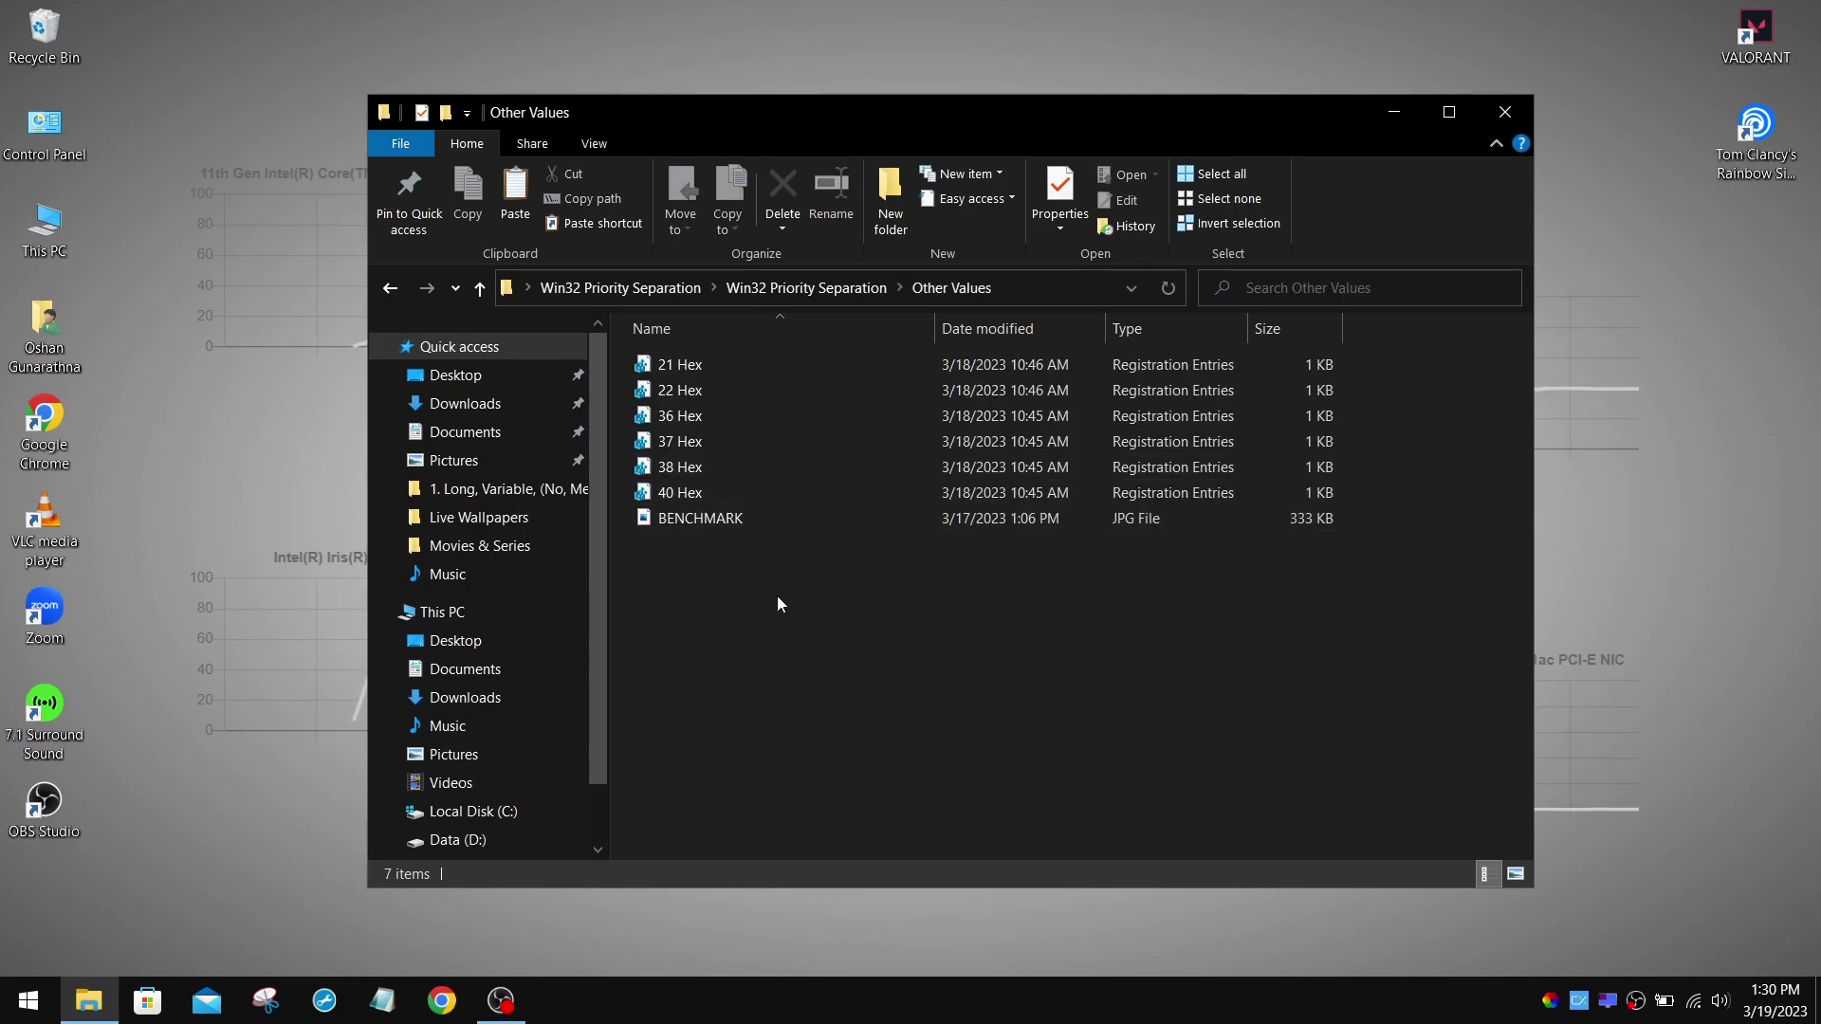